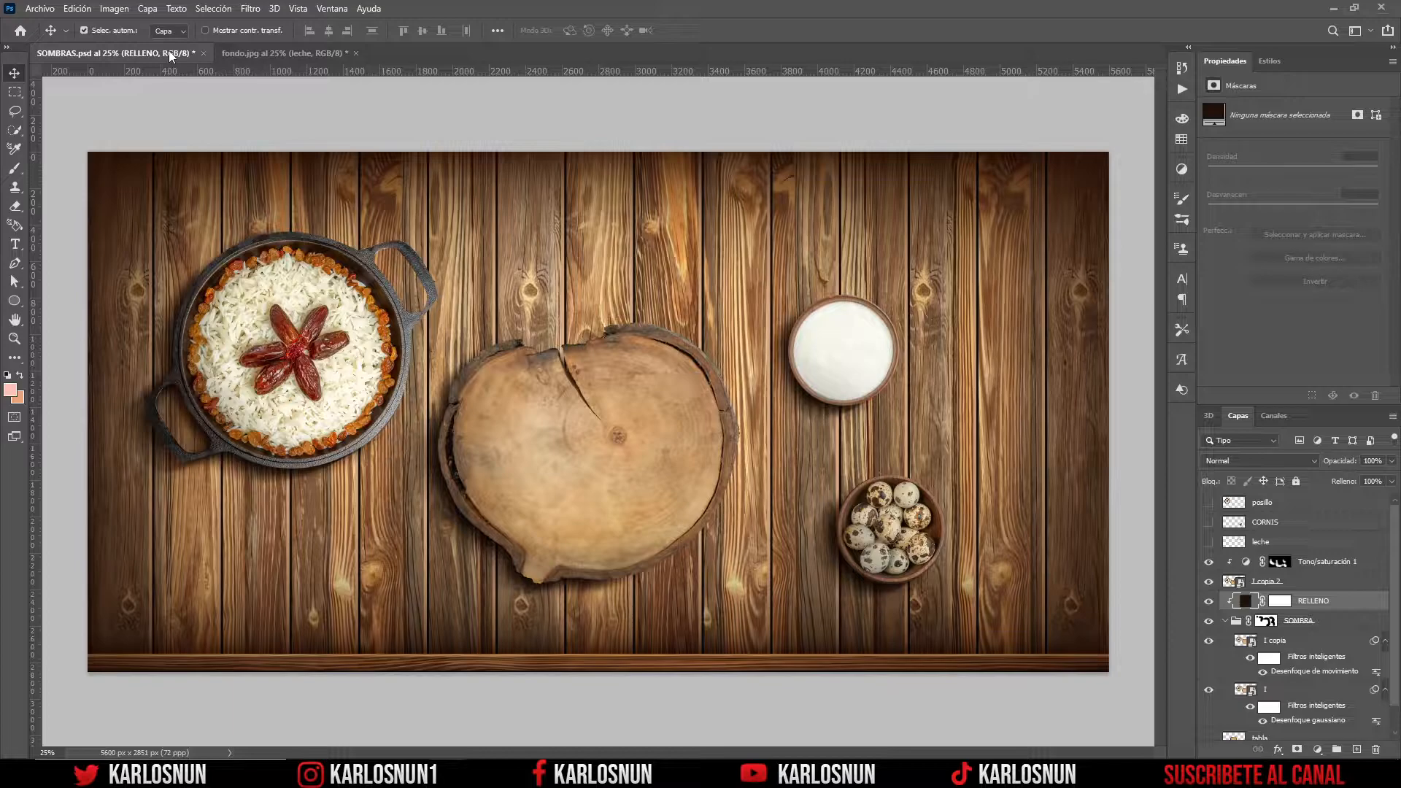
- Examine the finished shadow around the wooden board in SOMBRAS.psd up close
{"action": "key", "text": "ctrl+plus"}
{"action": "key", "text": "ctrl+plus"}
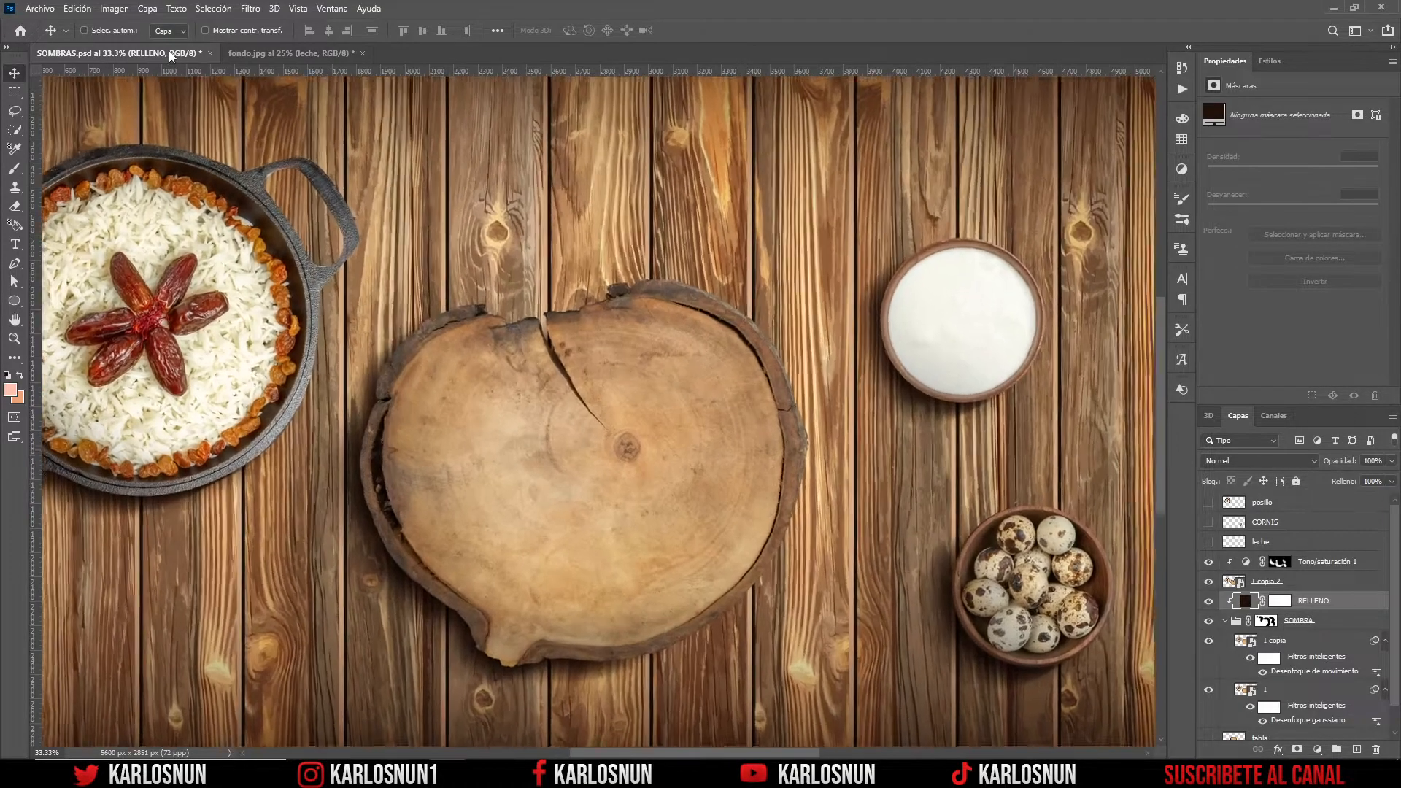
{"action": "key", "text": "ctrl+plus"}
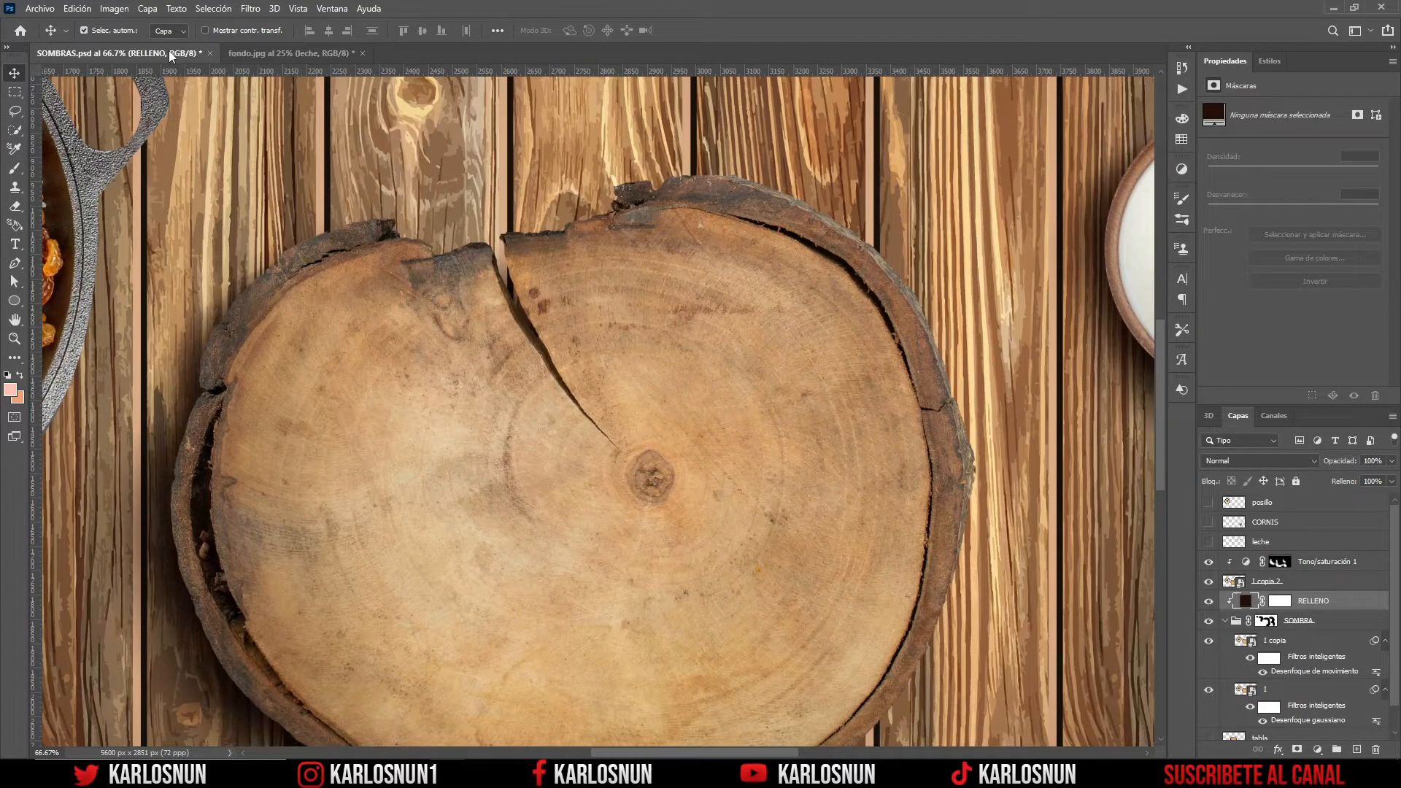
{"action": "left_click_drag", "start_coordinate": [357, 402], "coordinate": [547, 281]}
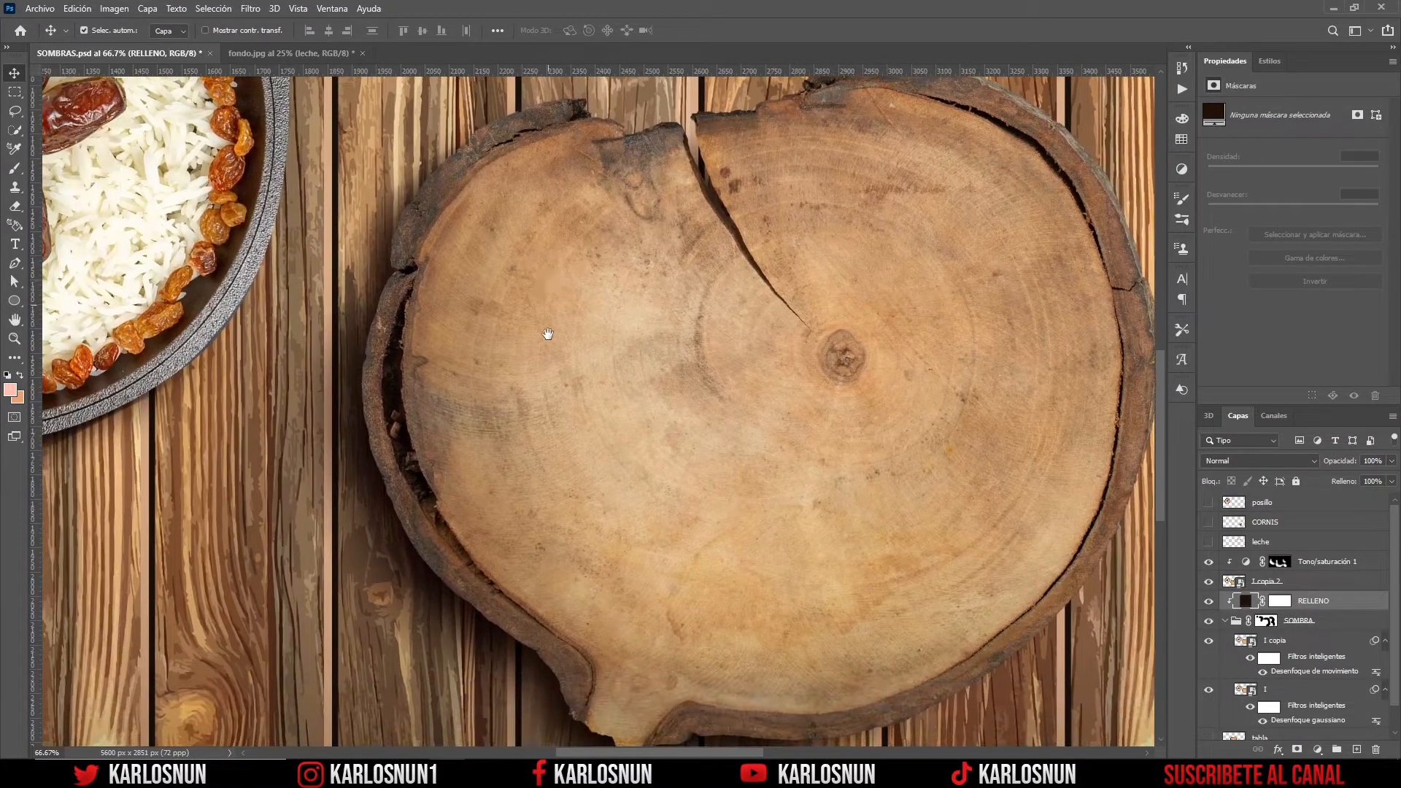
{"action": "left_click_drag", "start_coordinate": [569, 435], "coordinate": [591, 403]}
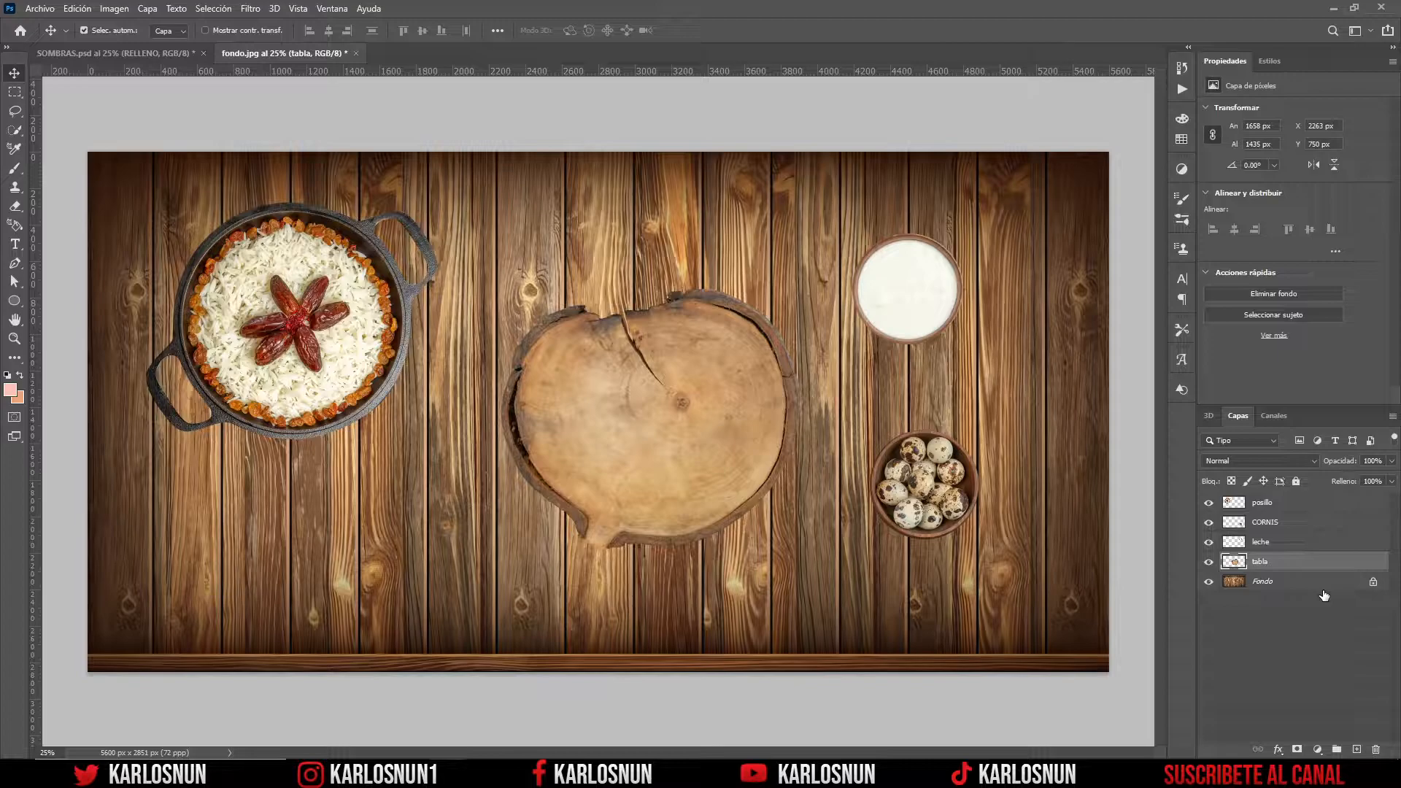
- Convert the tabla layer in fondo.jpg to a smart object and duplicate it twice
{"action": "left_click", "coordinate": [1209, 562]}
{"action": "left_click", "coordinate": [1209, 562]}
{"action": "right_click", "coordinate": [1286, 564]}
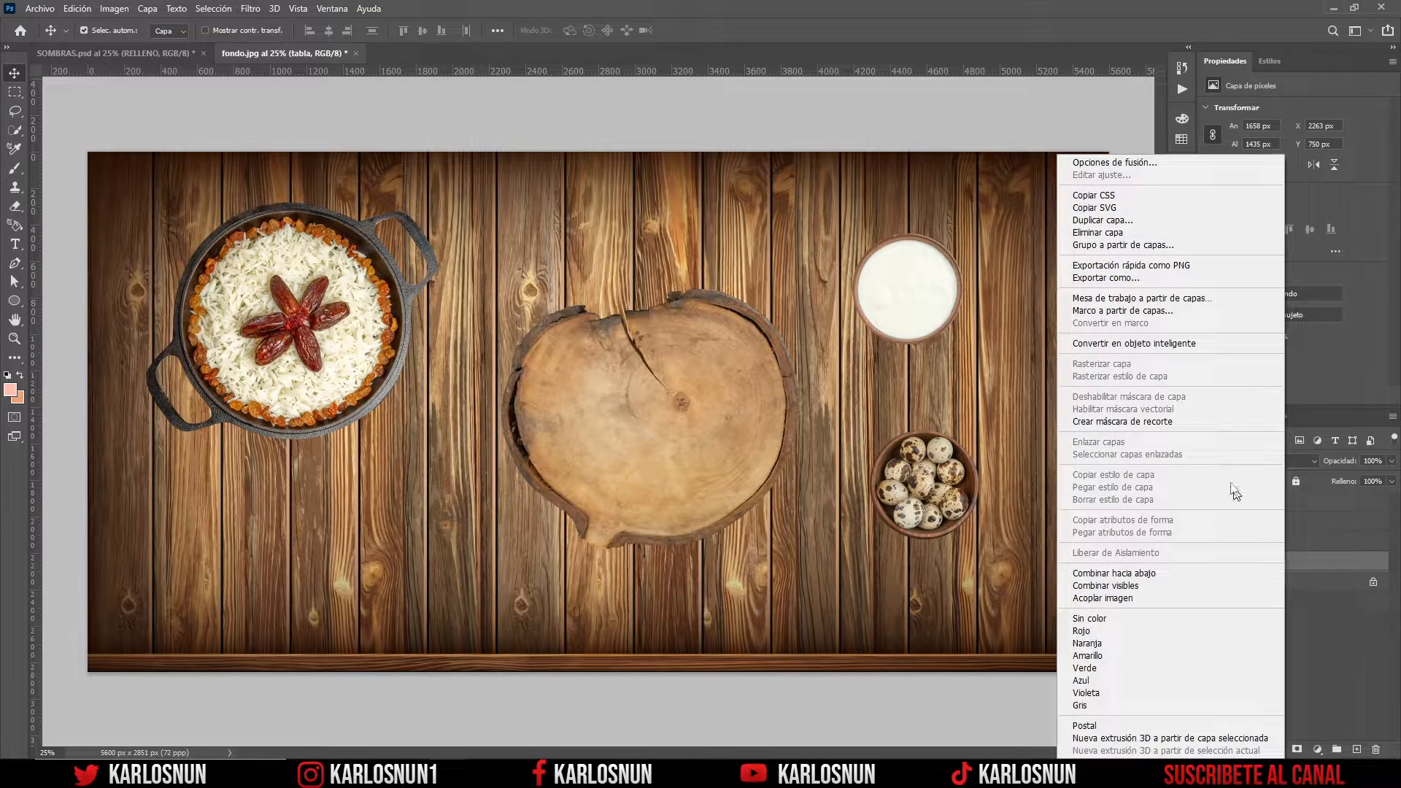
{"action": "left_click", "coordinate": [1174, 350]}
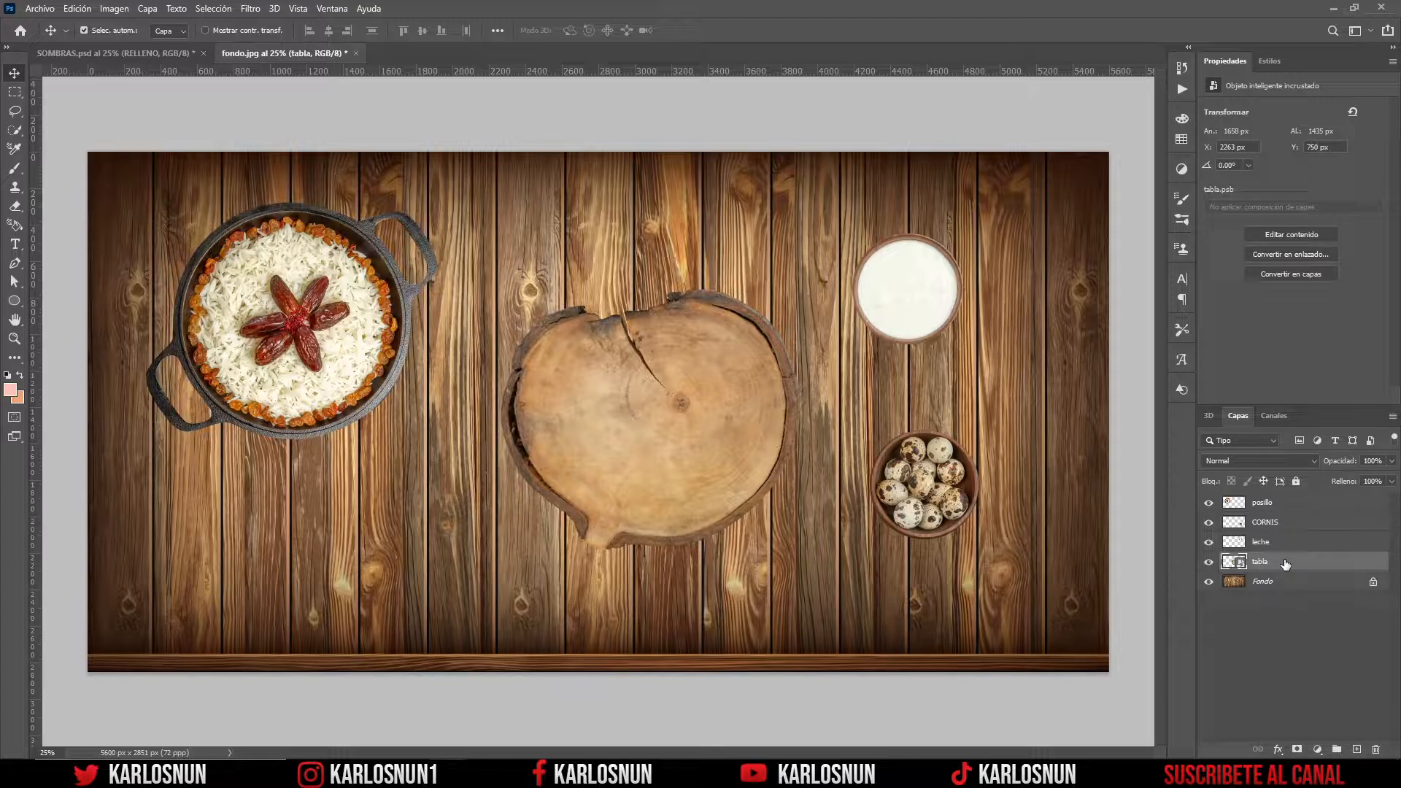
{"action": "key", "text": "ctrl+j"}
{"action": "key", "text": "ctrl+j"}
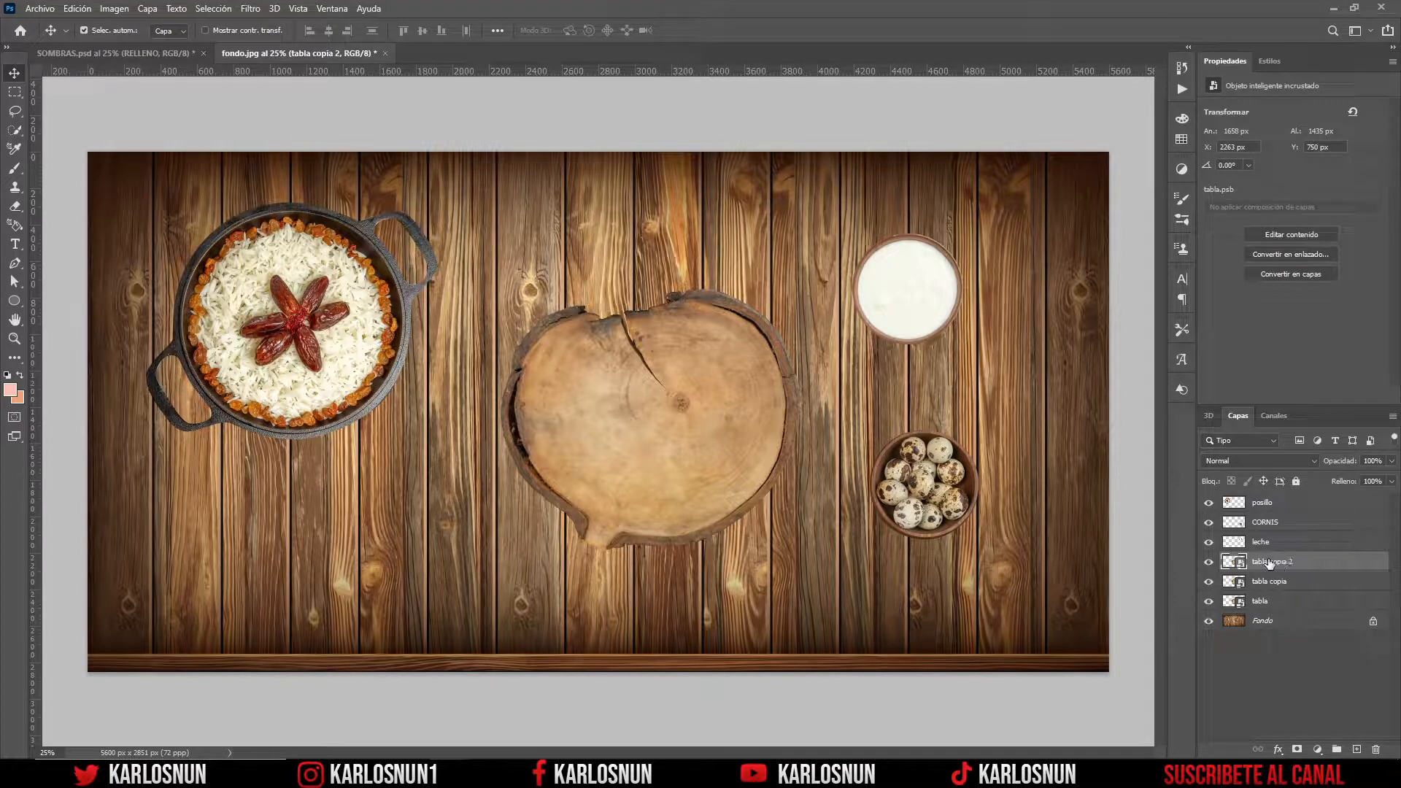
- Rename the three board layers, from the uppermost down, as TABLA, MOVIMIENTO and GAUSIANO
{"action": "double_click", "coordinate": [1266, 561]}
{"action": "type", "text": "TABLA"}
{"action": "key", "text": "Return"}
{"action": "double_click", "coordinate": [1265, 582]}
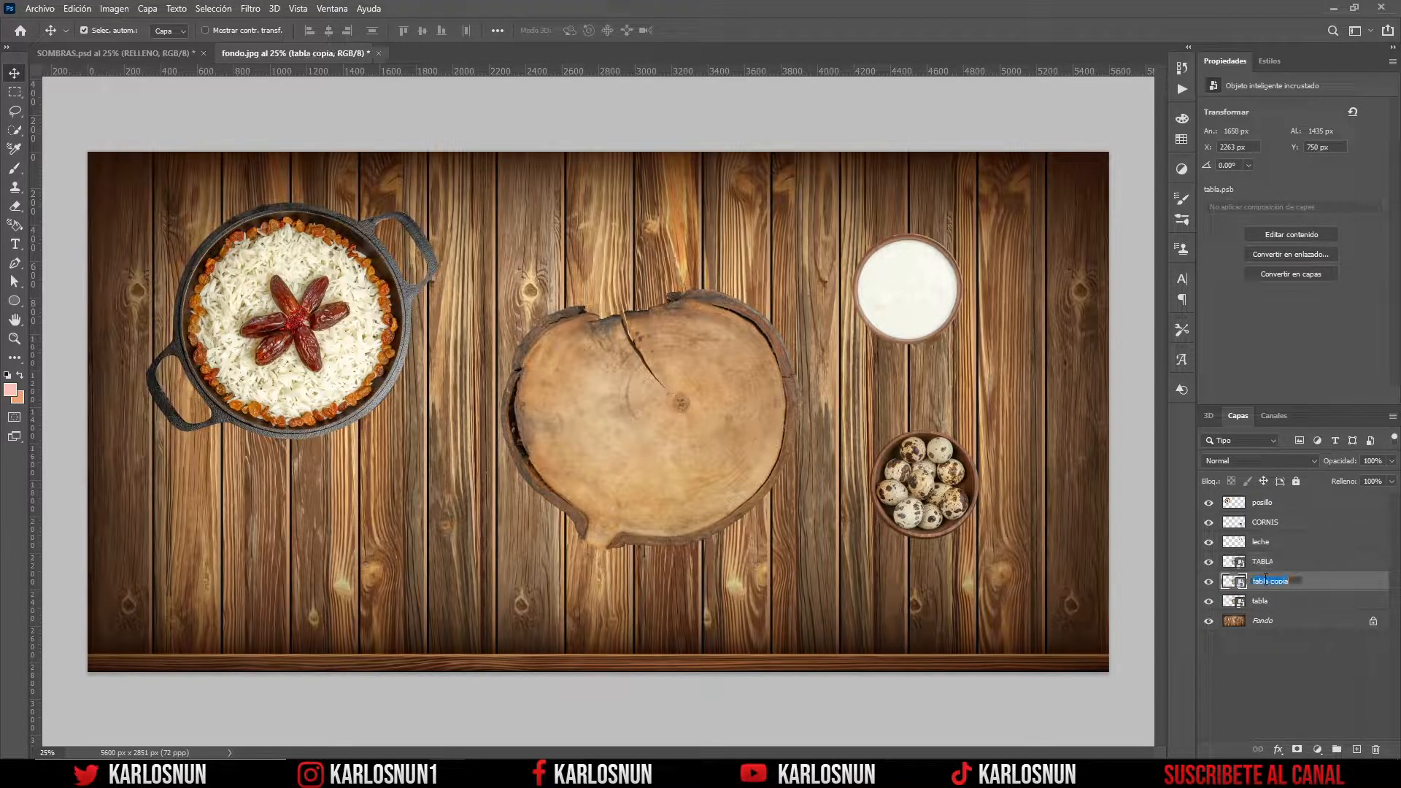
{"action": "type", "text": "MOVIMIENTO"}
{"action": "key", "text": "Return"}
{"action": "left_click", "coordinate": [1259, 603]}
{"action": "double_click", "coordinate": [1259, 601]}
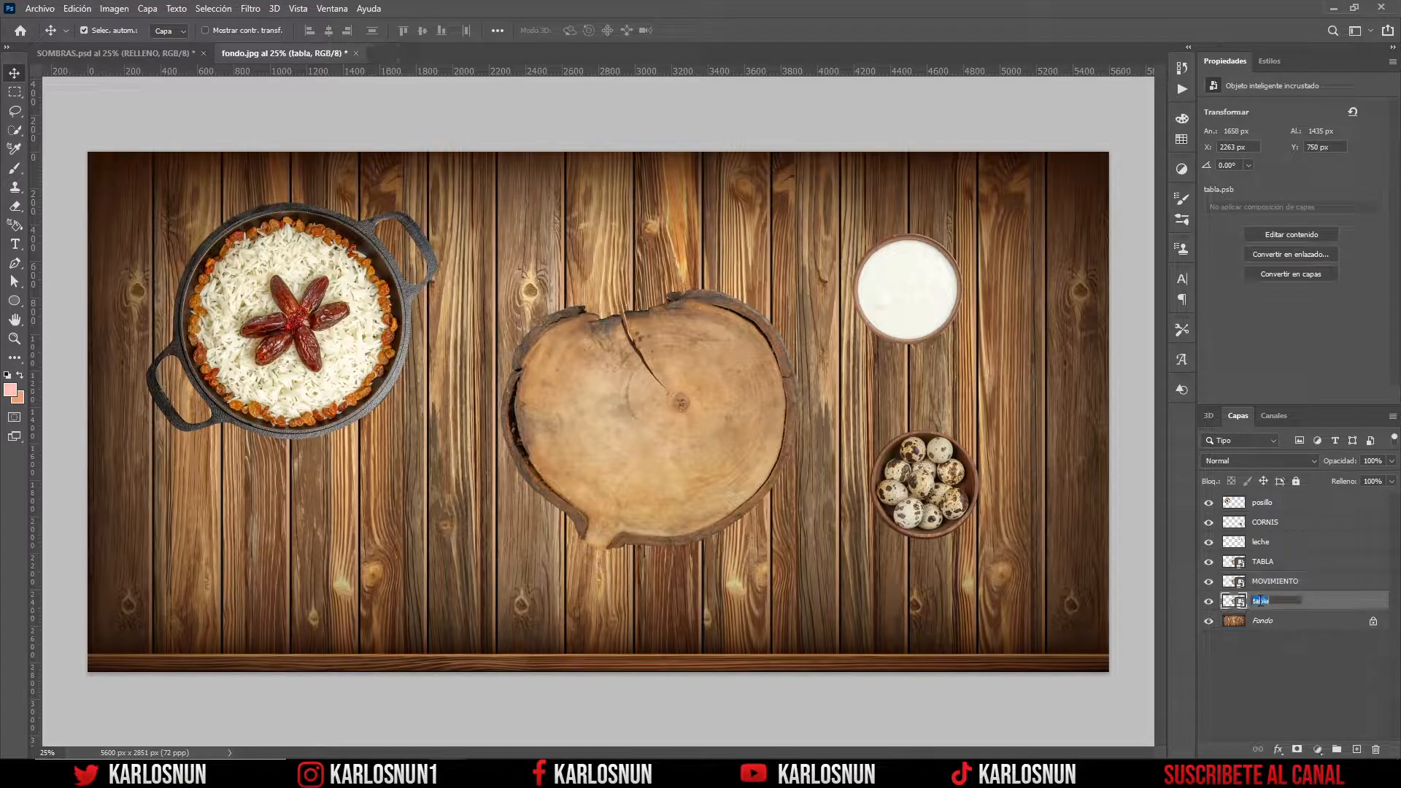
{"action": "type", "text": "GAUSIANO"}
{"action": "key", "text": "Return"}
- Group the MOVIMIENTO and GAUSIANO layers and name the group SOMBRA
{"action": "left_click", "coordinate": [1305, 585]}
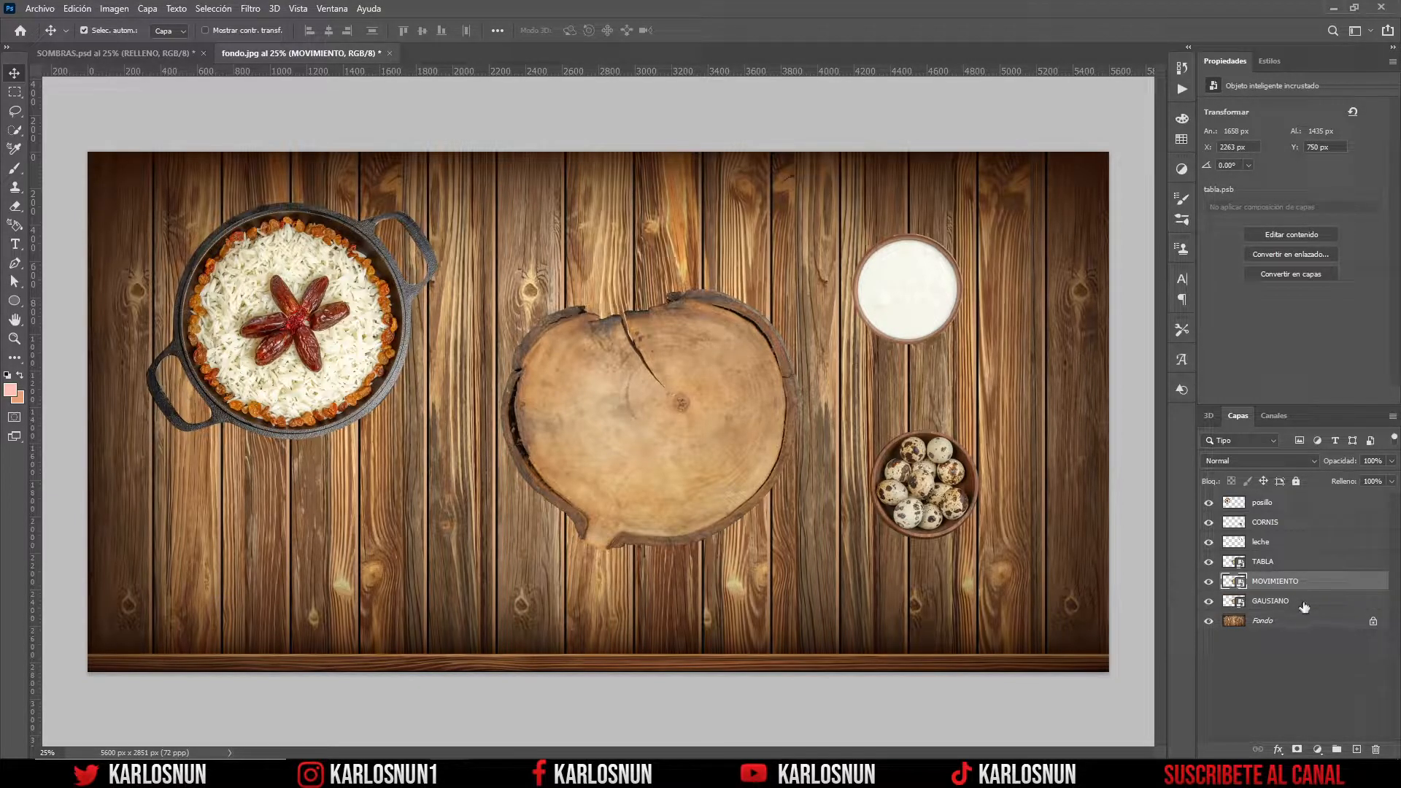
{"action": "left_click", "coordinate": [1305, 604], "text": "shift"}
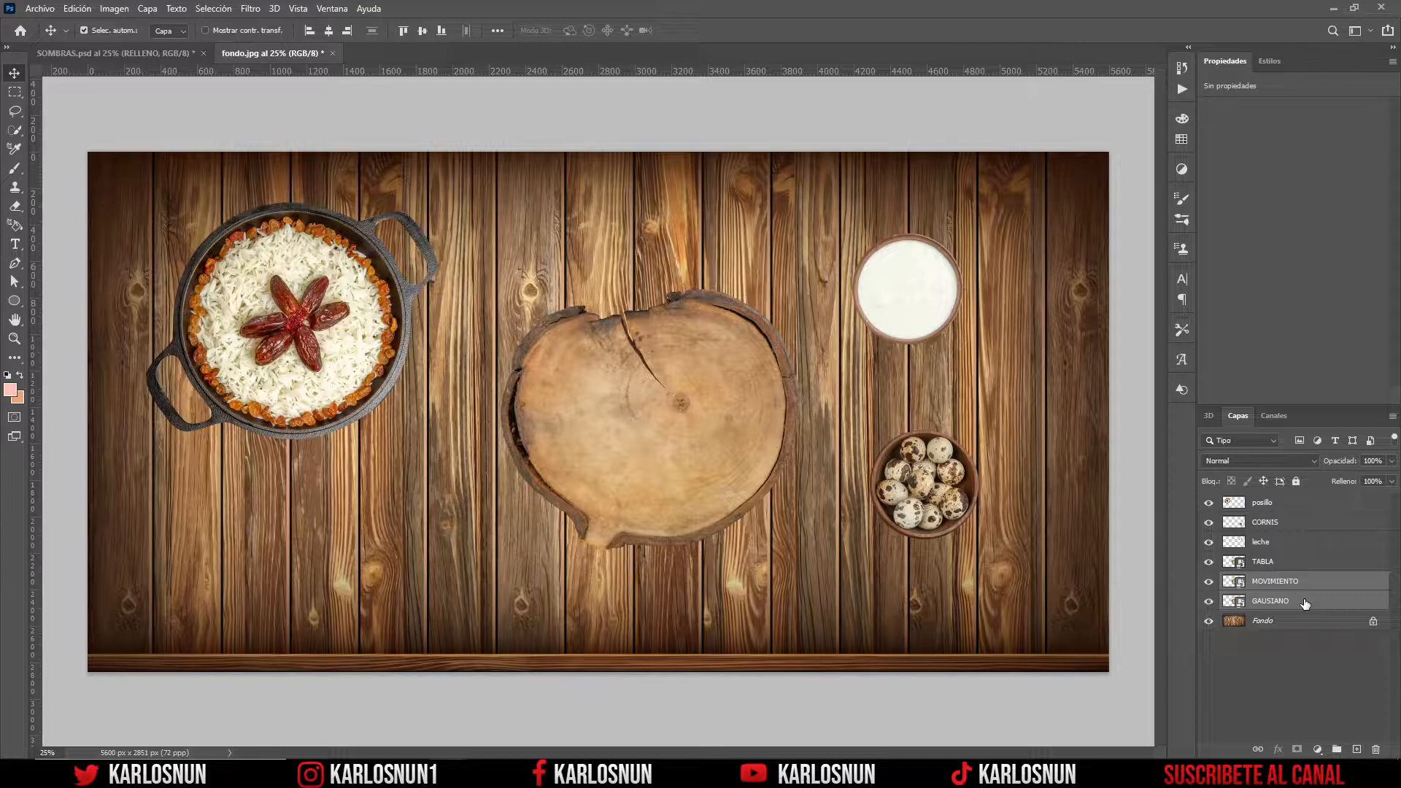
{"action": "key", "text": "ctrl+g"}
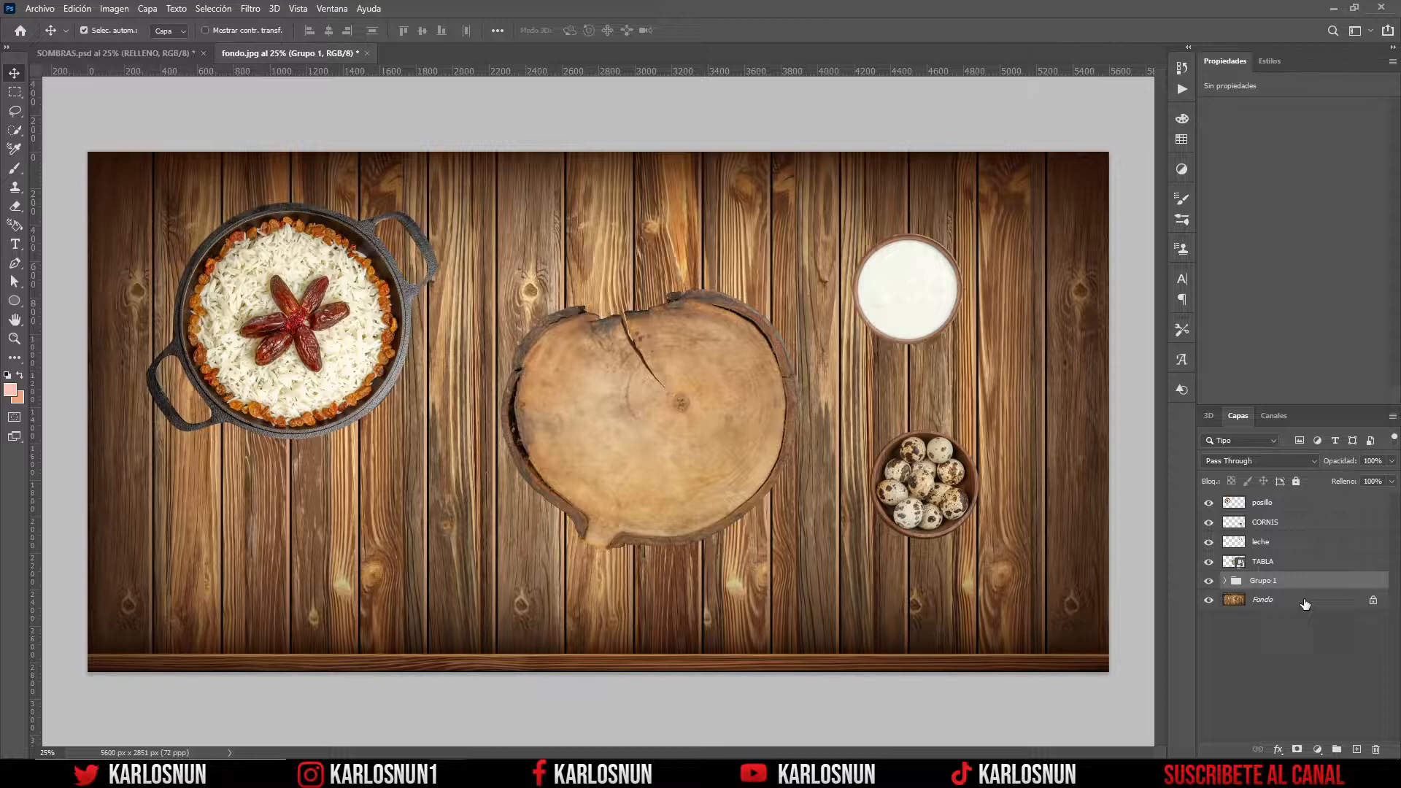
{"action": "double_click", "coordinate": [1263, 582]}
{"action": "type", "text": "SOMBRA"}
{"action": "key", "text": "Return"}
- Hide the TABLA layer and the MOVIMIENTO layer inside the SOMBRA group
{"action": "left_click", "coordinate": [1208, 561]}
{"action": "left_click", "coordinate": [1226, 581]}
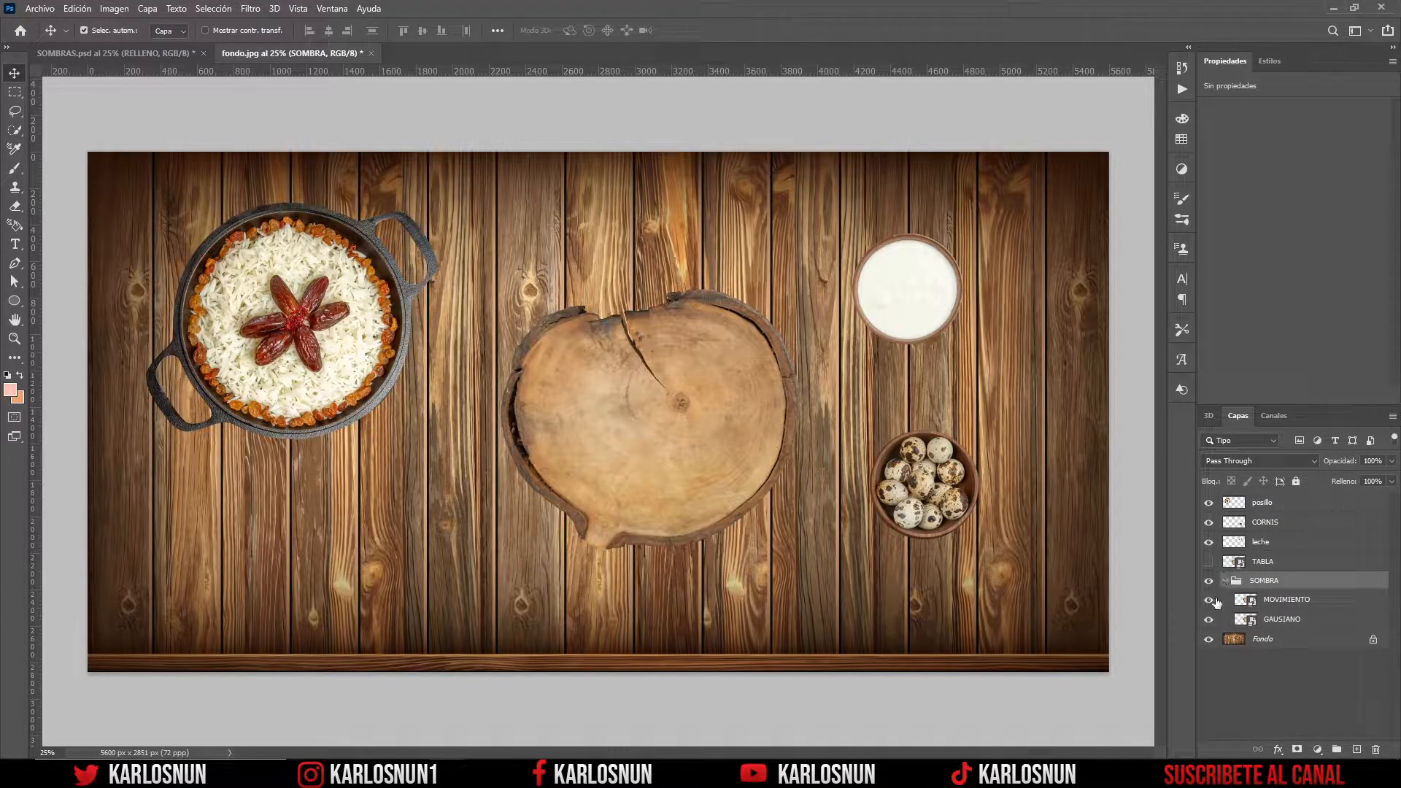
{"action": "left_click", "coordinate": [1208, 599]}
- Apply a Gaussian blur with a radius of 35 pixels to the GAUSIANO layer as a smart filter
{"action": "left_click", "coordinate": [1278, 625]}
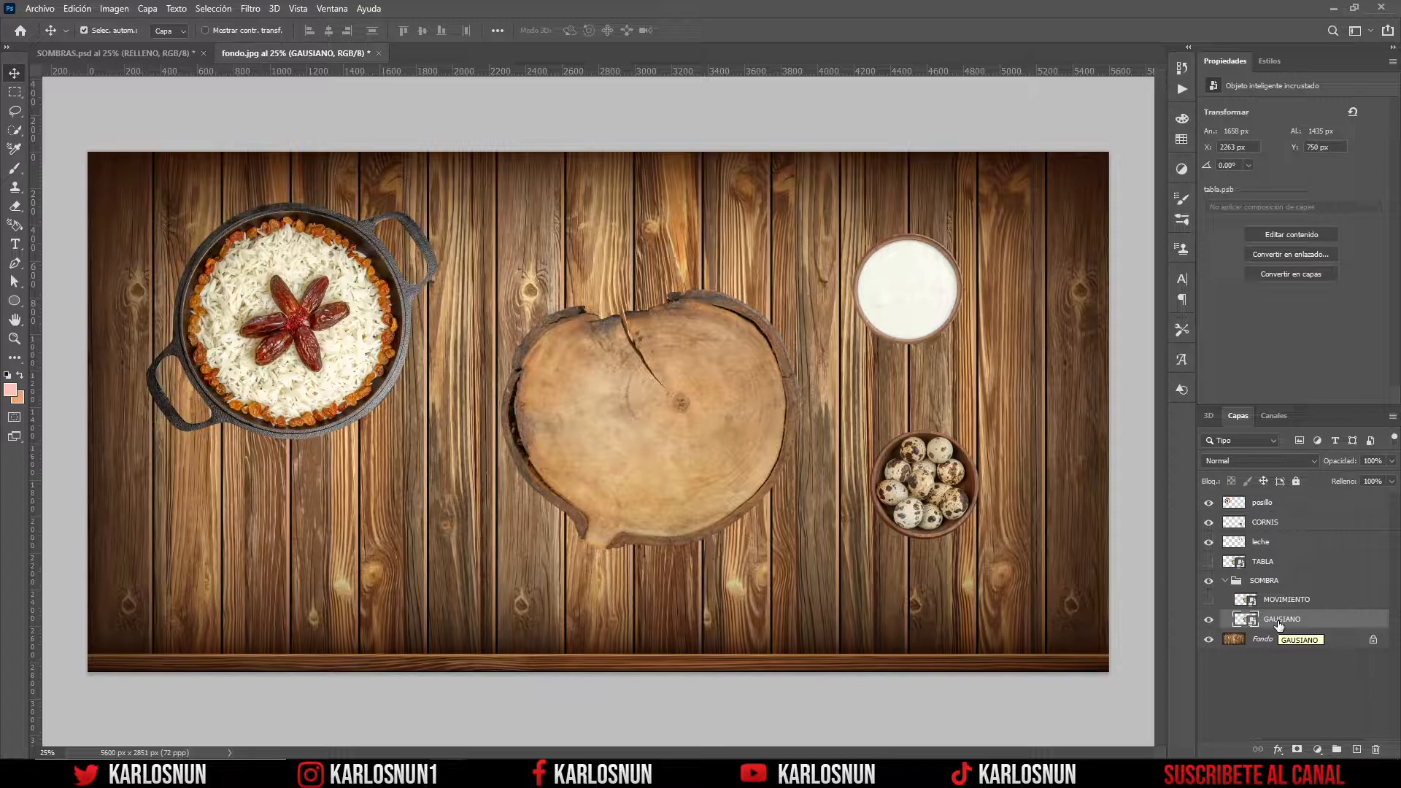
{"action": "left_click", "coordinate": [251, 9]}
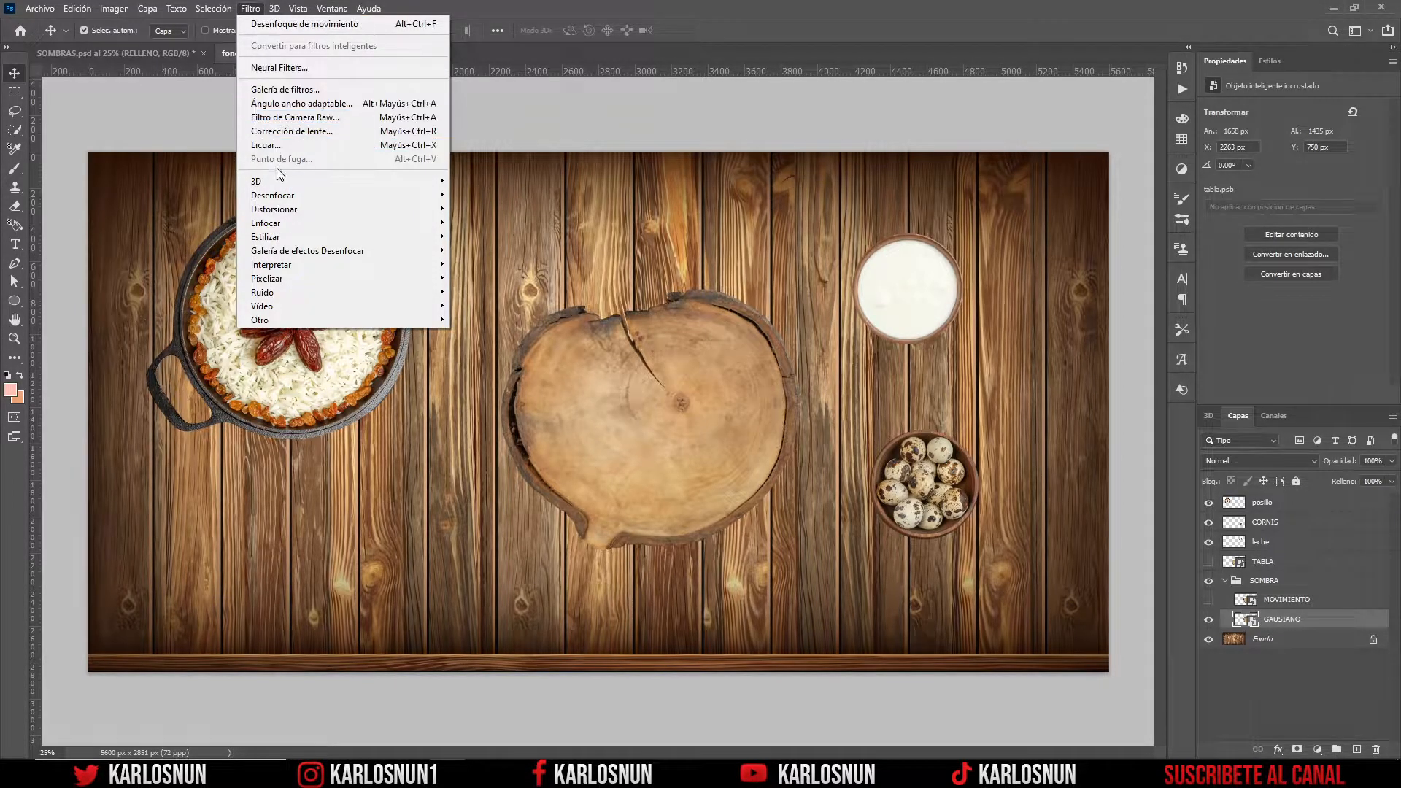
{"action": "mouse_move", "coordinate": [285, 201]}
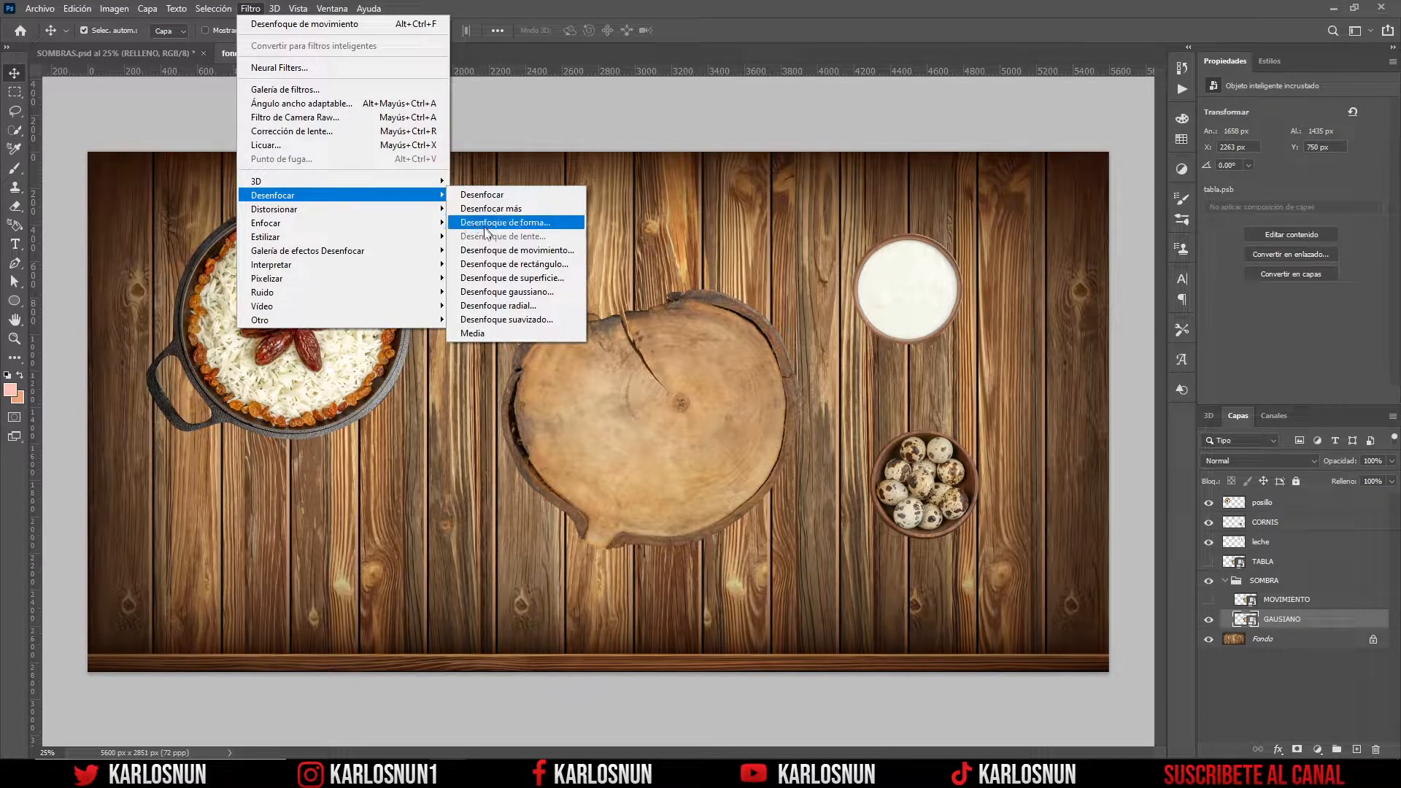
{"action": "left_click", "coordinate": [508, 292]}
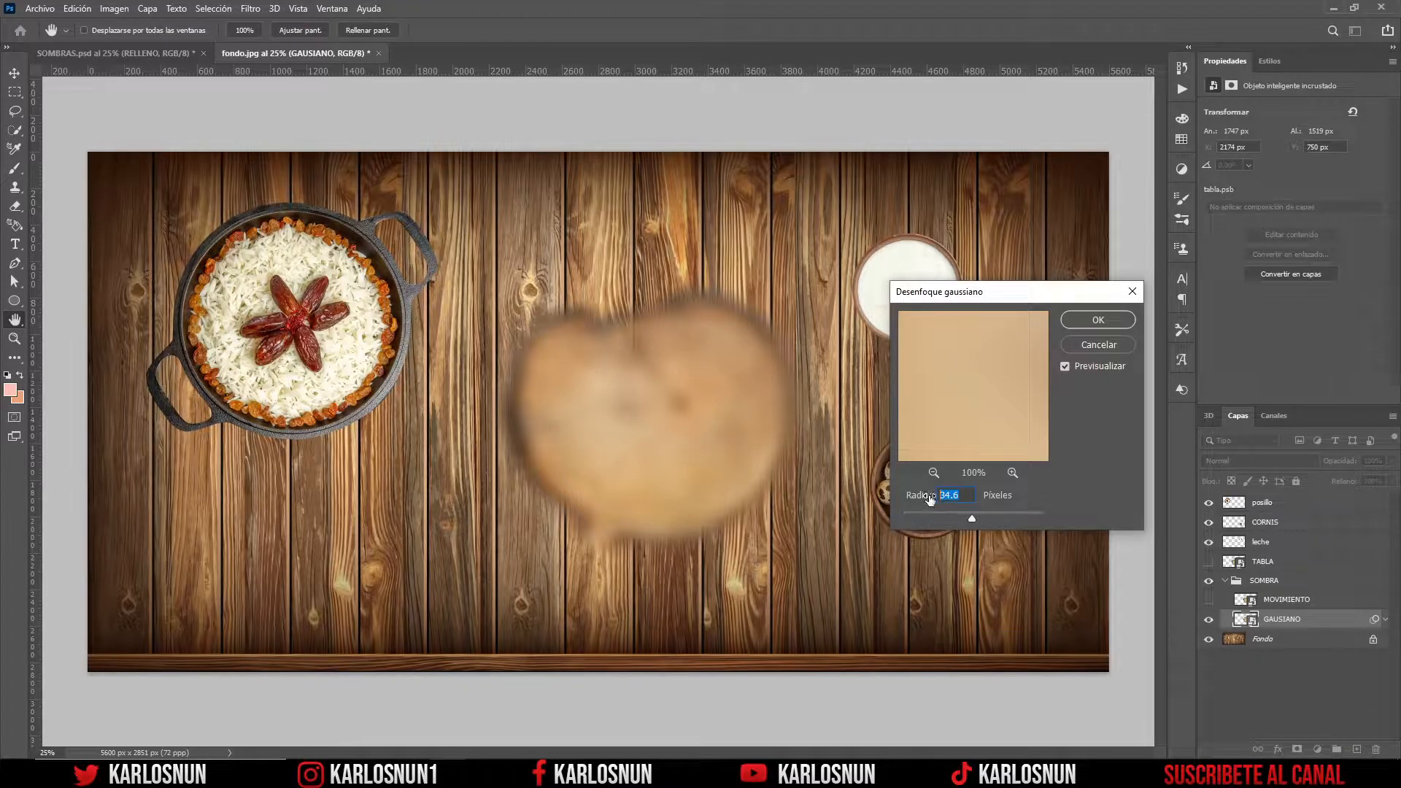
{"action": "type", "text": "35"}
{"action": "left_click", "coordinate": [1085, 321]}
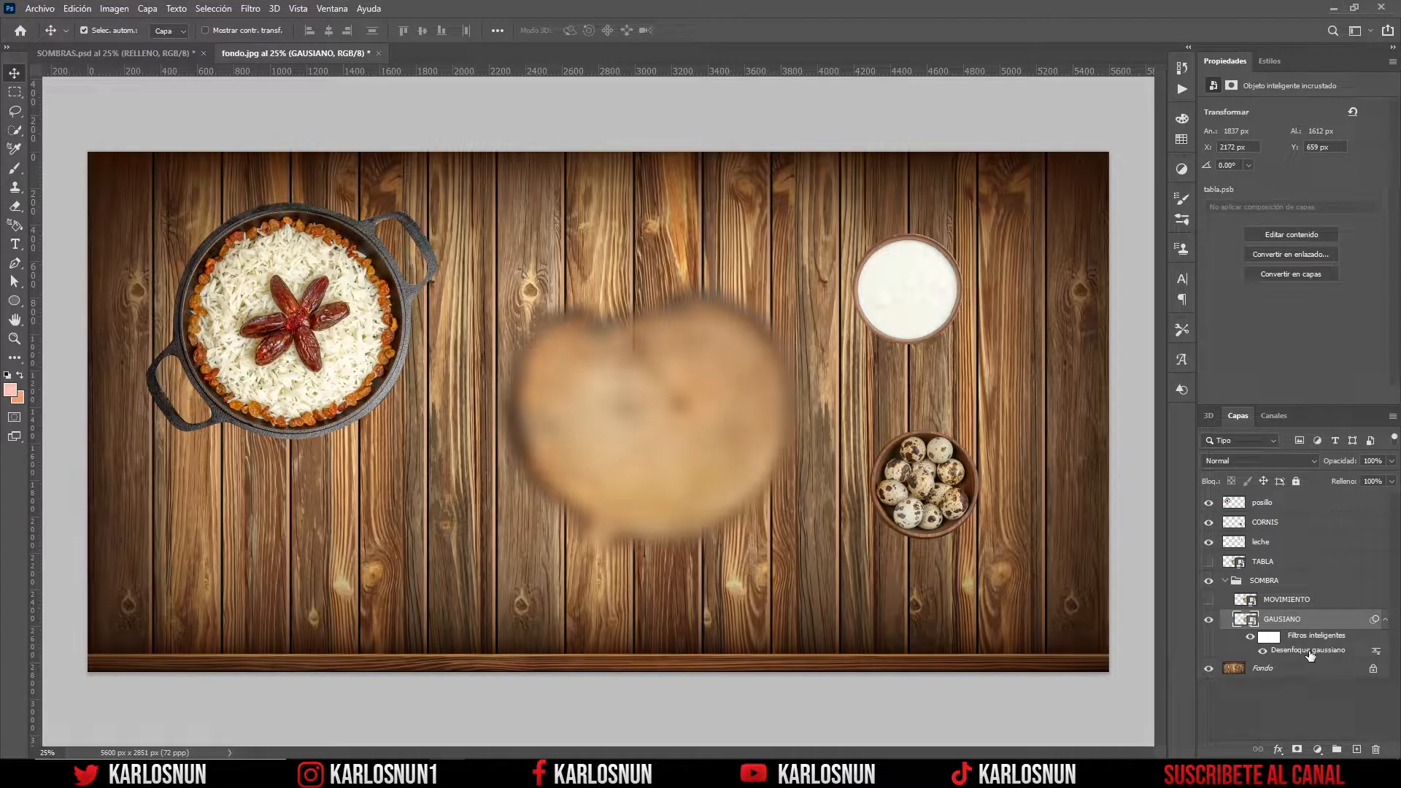
{"action": "double_click", "coordinate": [1311, 652]}
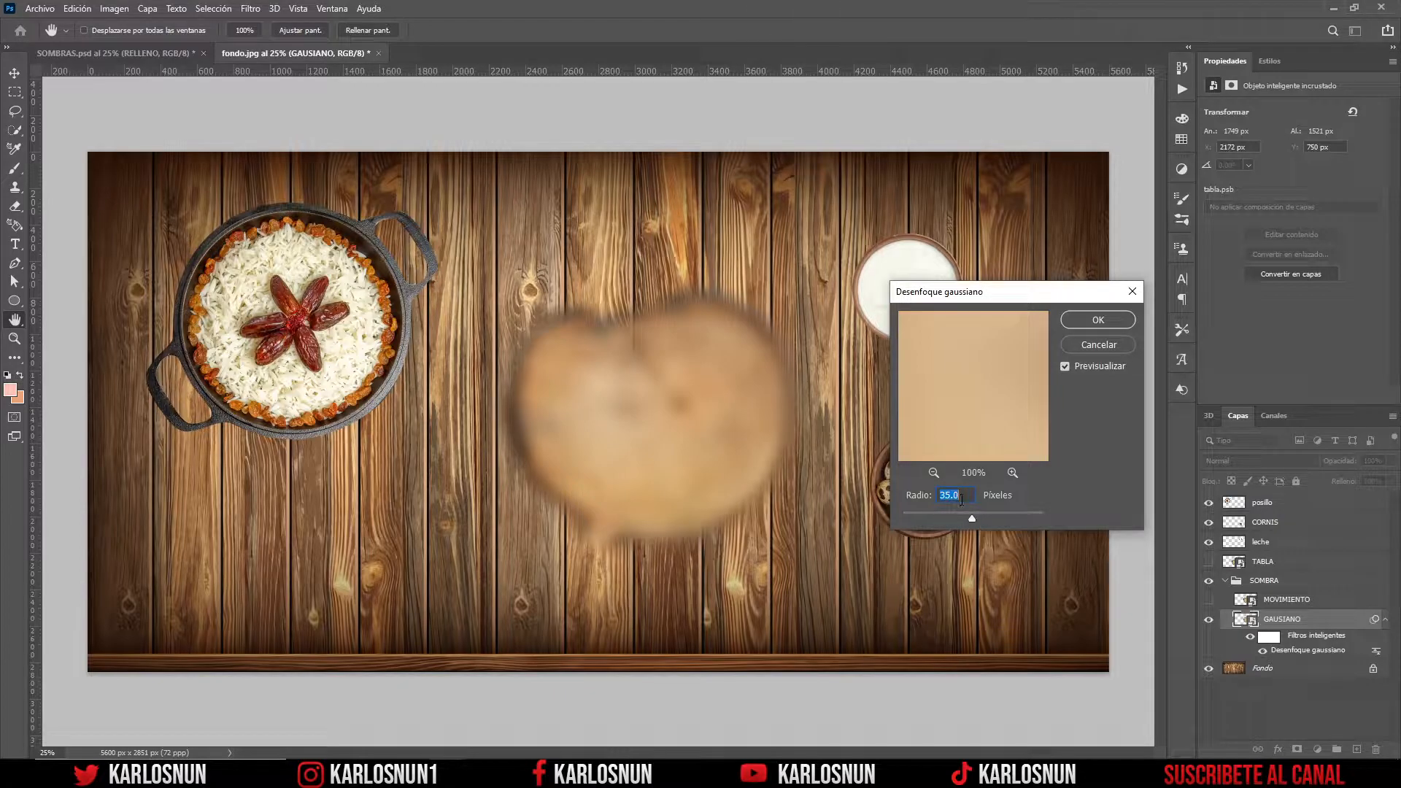
{"action": "left_click", "coordinate": [1087, 321]}
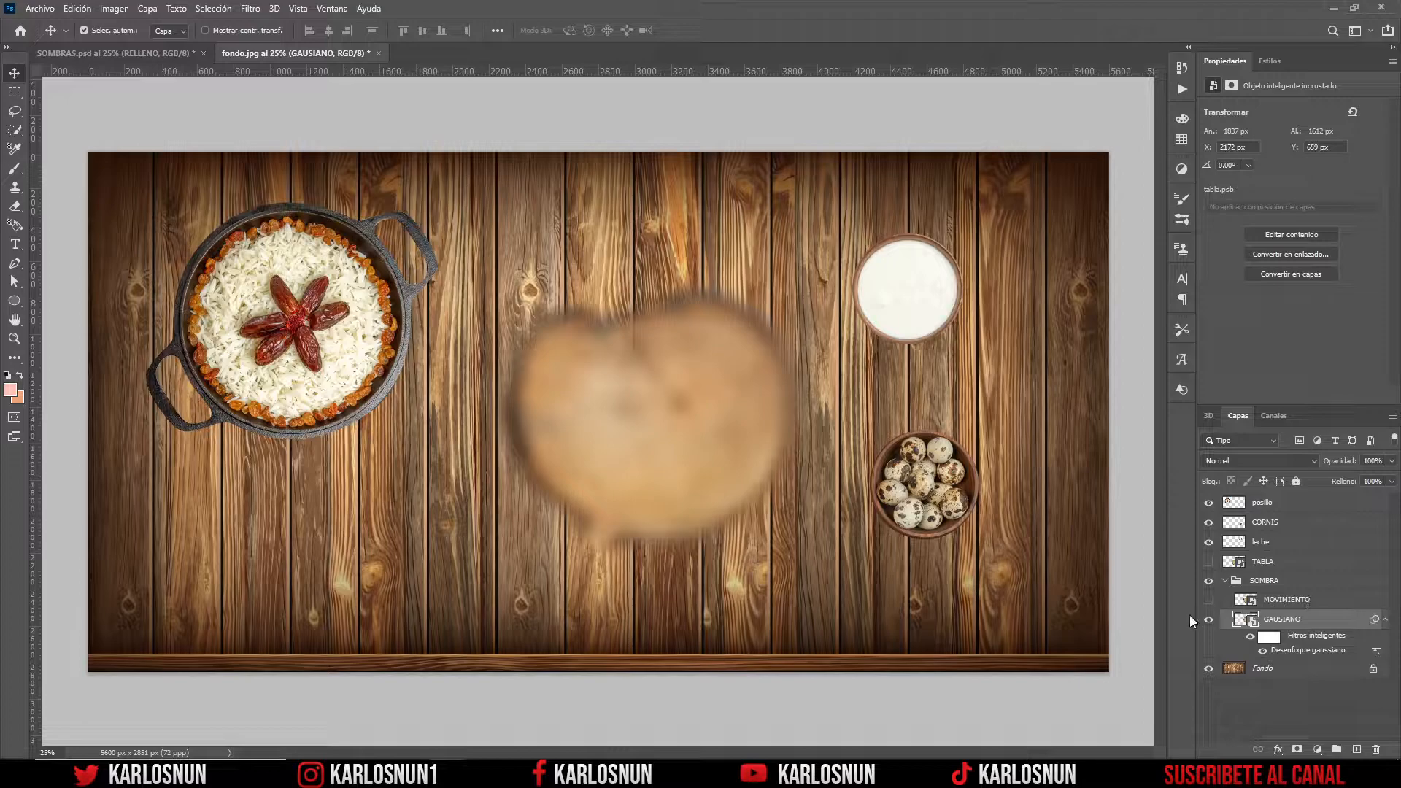
- Show MOVIMIENTO instead of GAUSIANO and apply a motion blur to it with an angle of 27° and a distance of 250 pixels
{"action": "left_click", "coordinate": [1208, 619]}
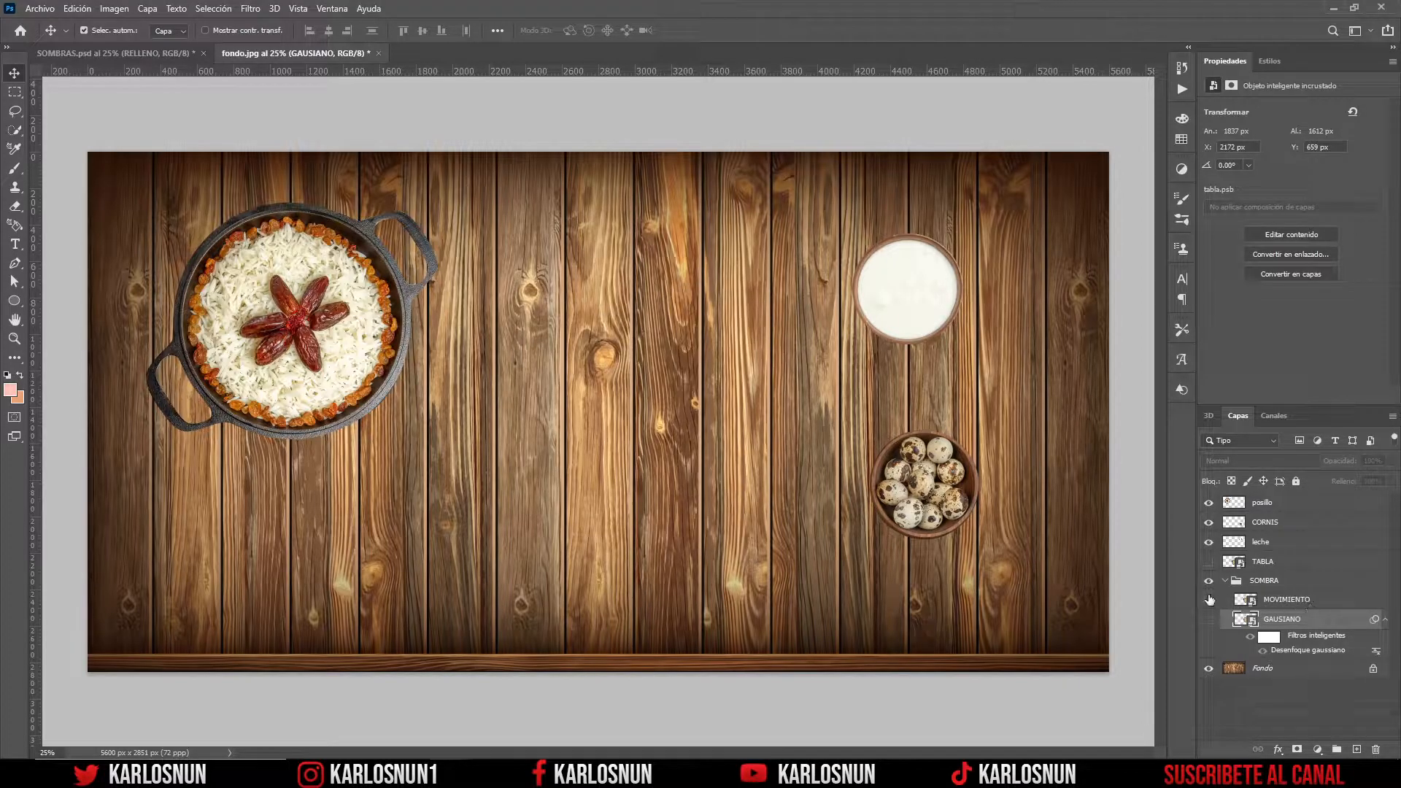
{"action": "left_click", "coordinate": [1208, 599]}
{"action": "left_click", "coordinate": [1313, 606]}
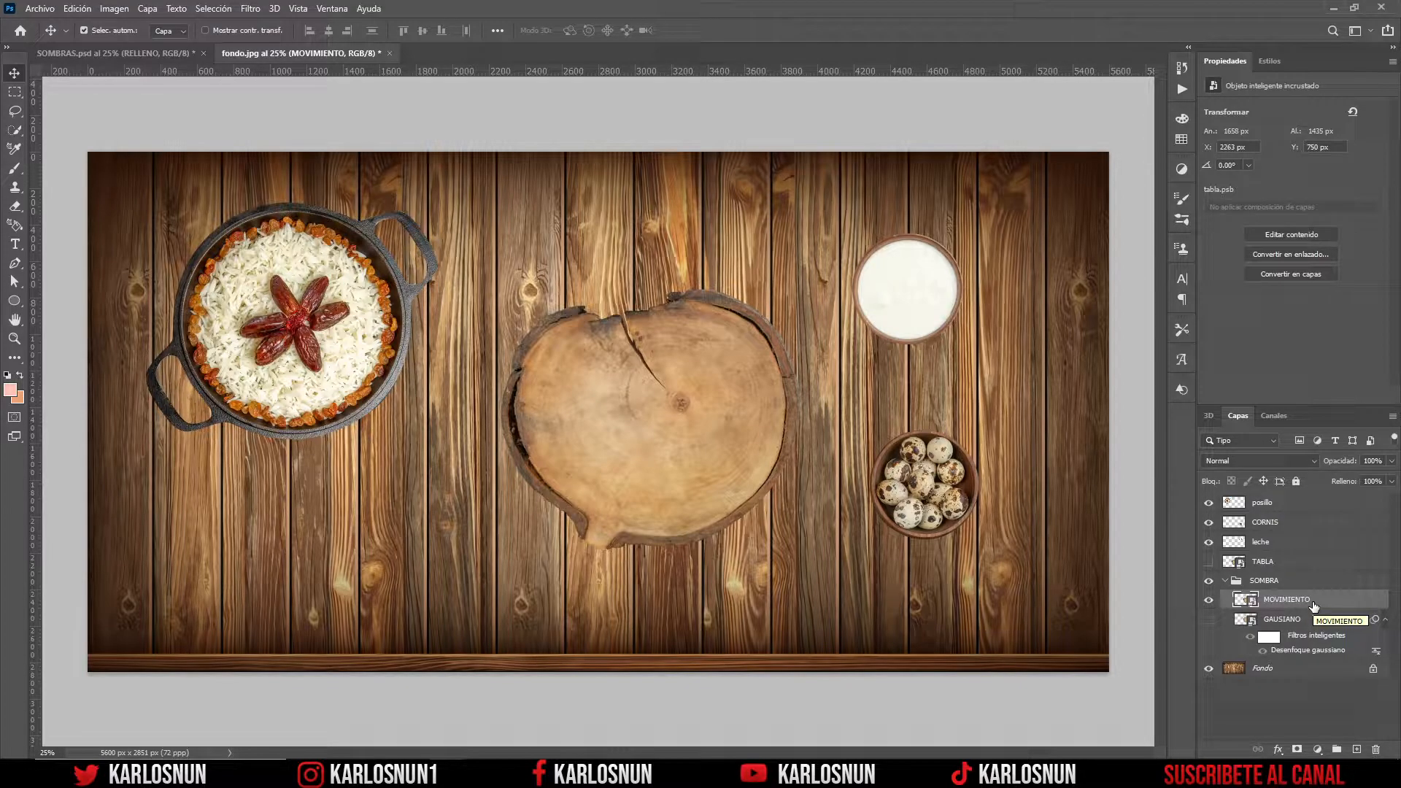
{"action": "left_click", "coordinate": [261, 9]}
{"action": "mouse_move", "coordinate": [285, 197]}
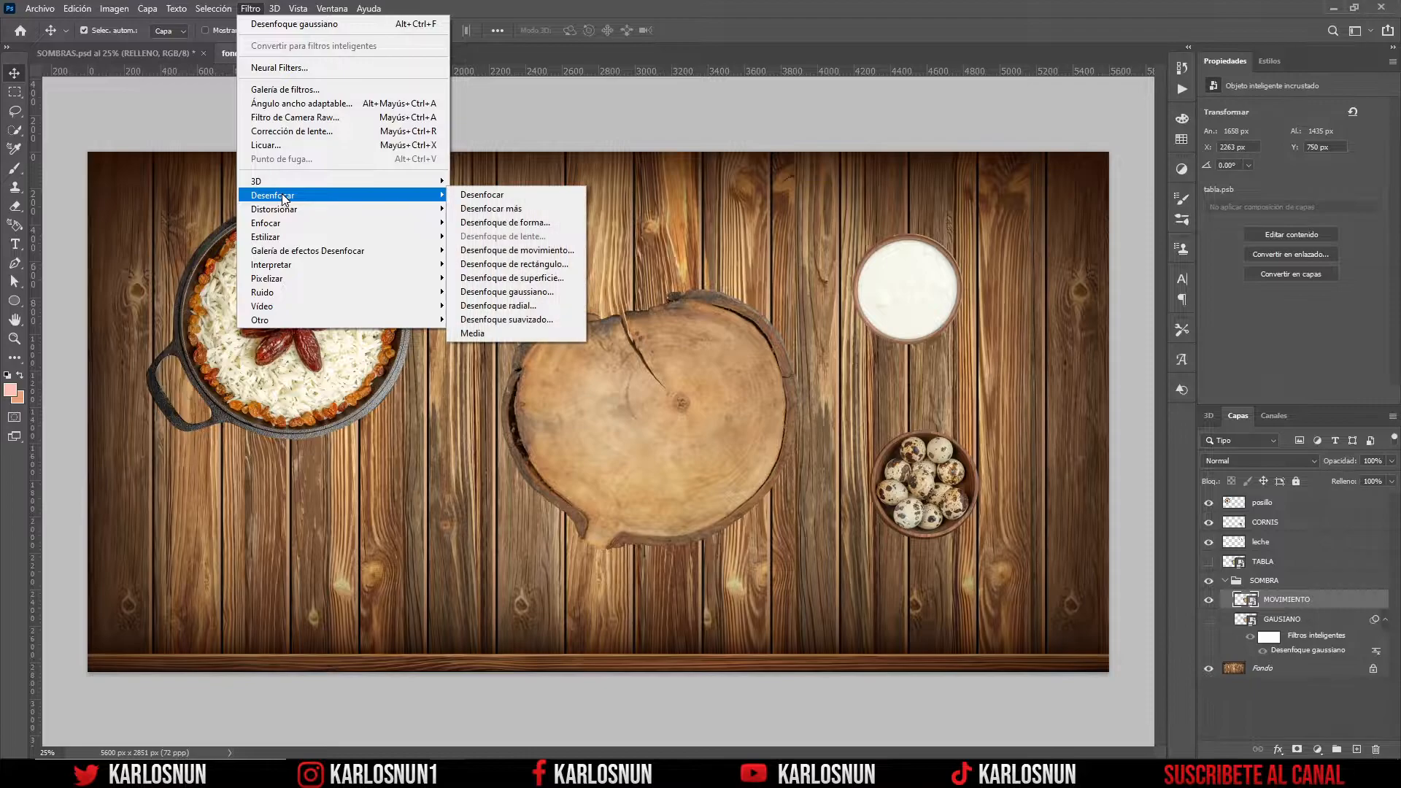
{"action": "left_click", "coordinate": [554, 250]}
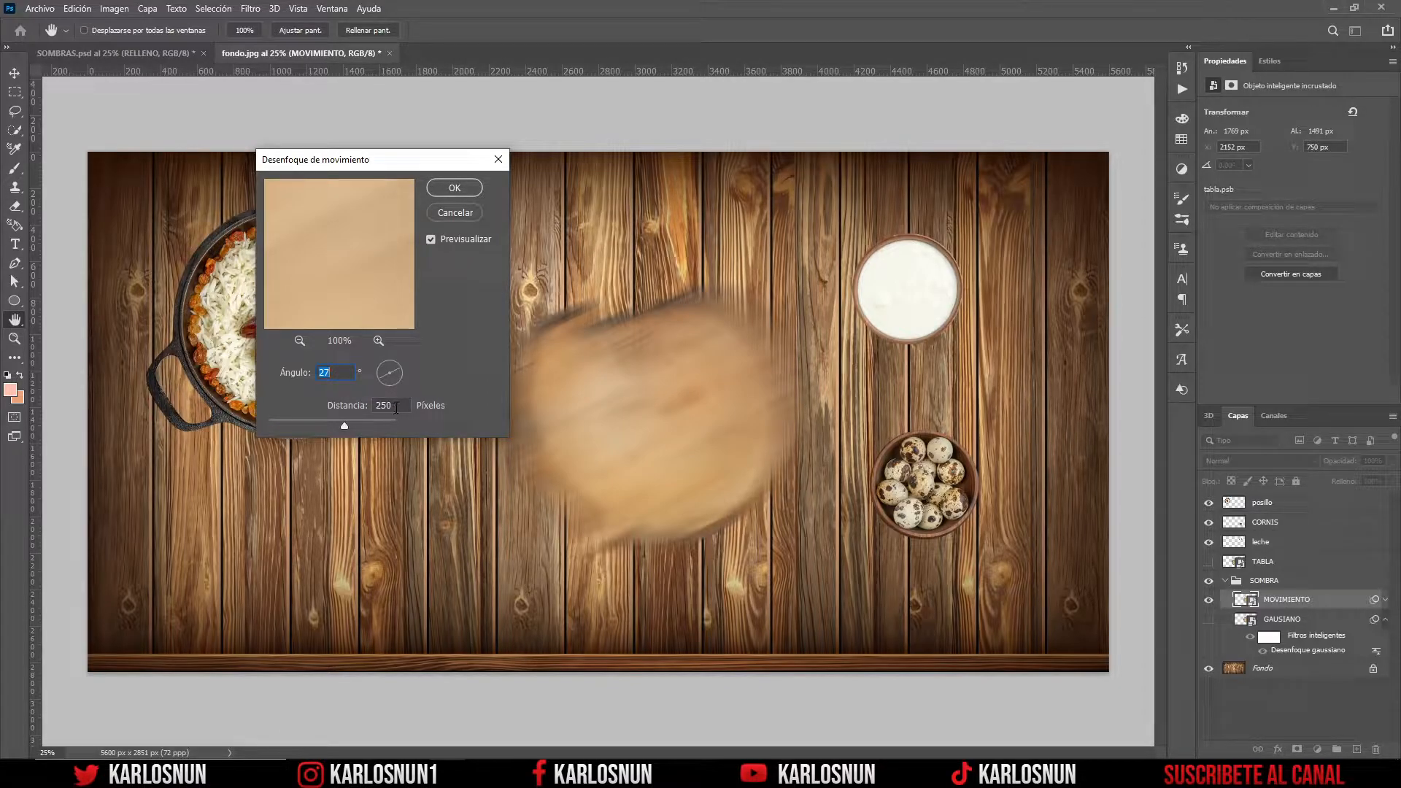
{"action": "left_click_drag", "start_coordinate": [396, 369], "coordinate": [396, 363]}
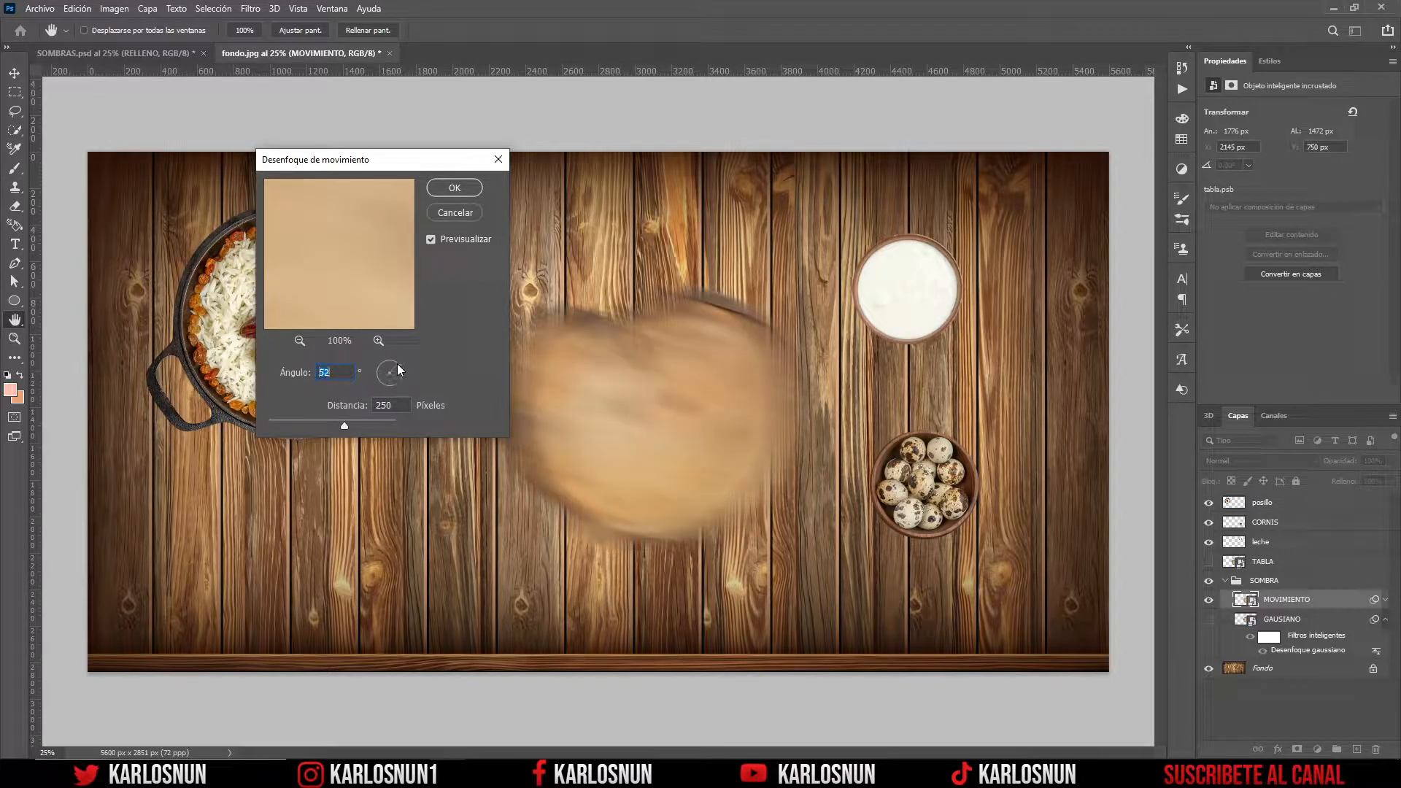
{"action": "type", "text": "2"}
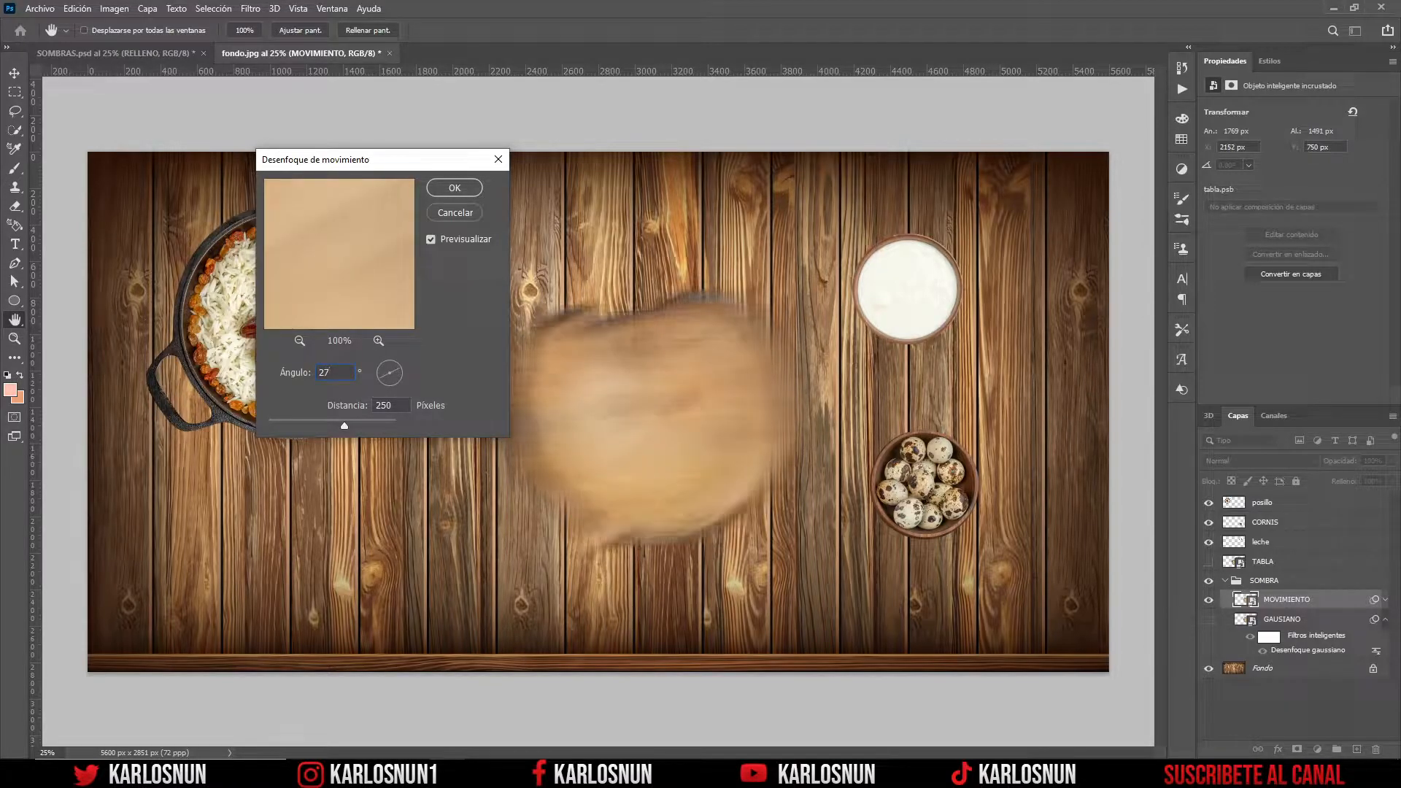
{"action": "left_click", "coordinate": [454, 187]}
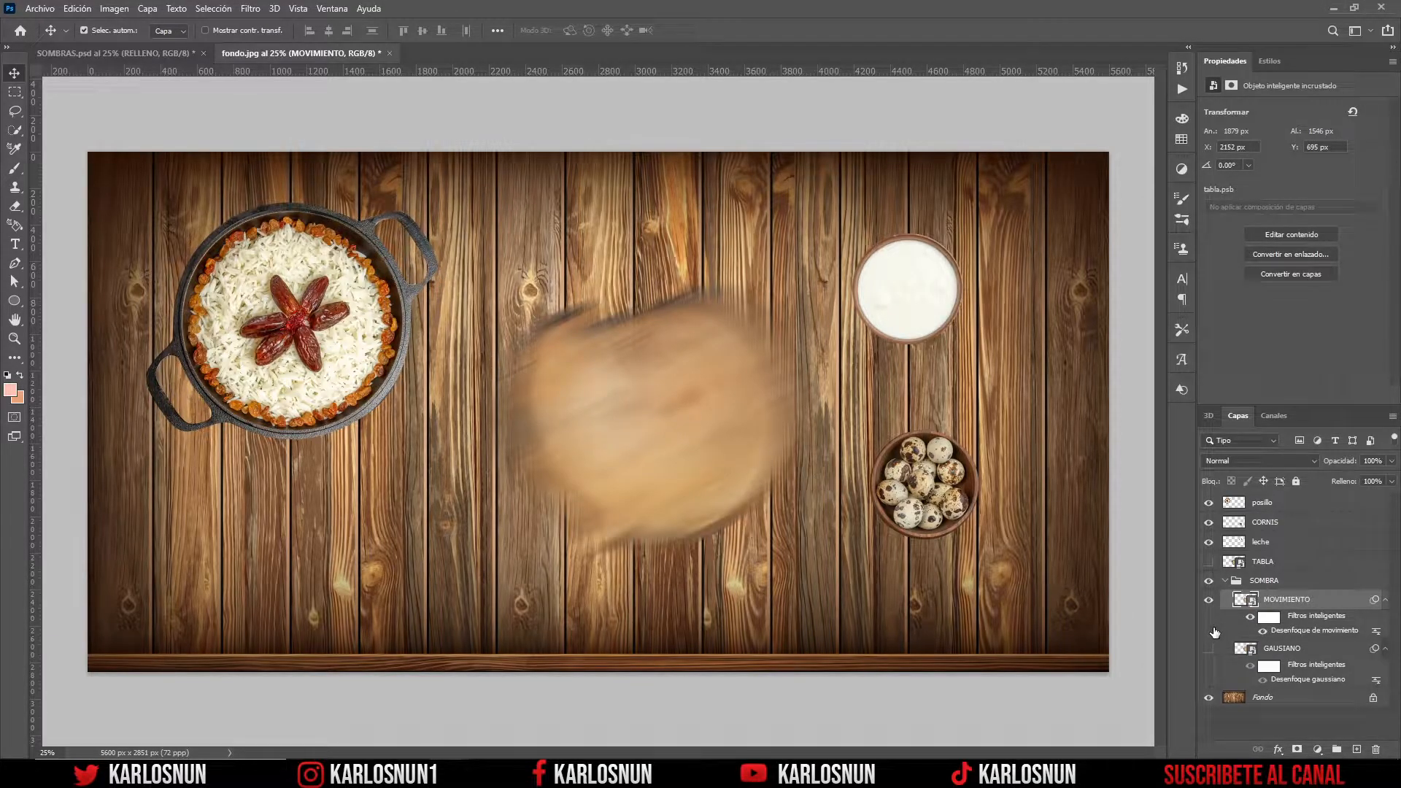
- Make the GAUSIANO and TABLA layers visible again and collapse the SOMBRA group
{"action": "left_click", "coordinate": [1210, 648]}
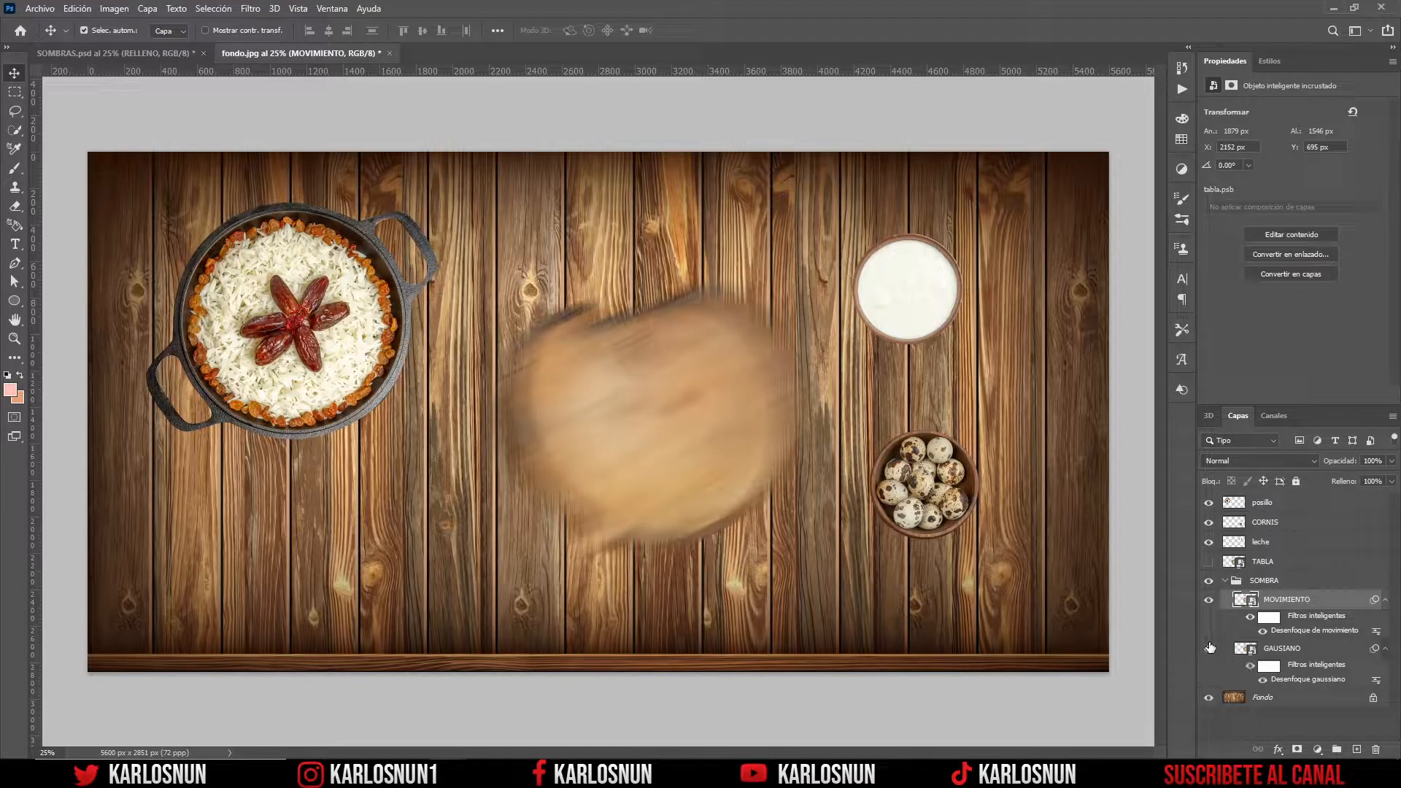
{"action": "left_click", "coordinate": [1265, 582]}
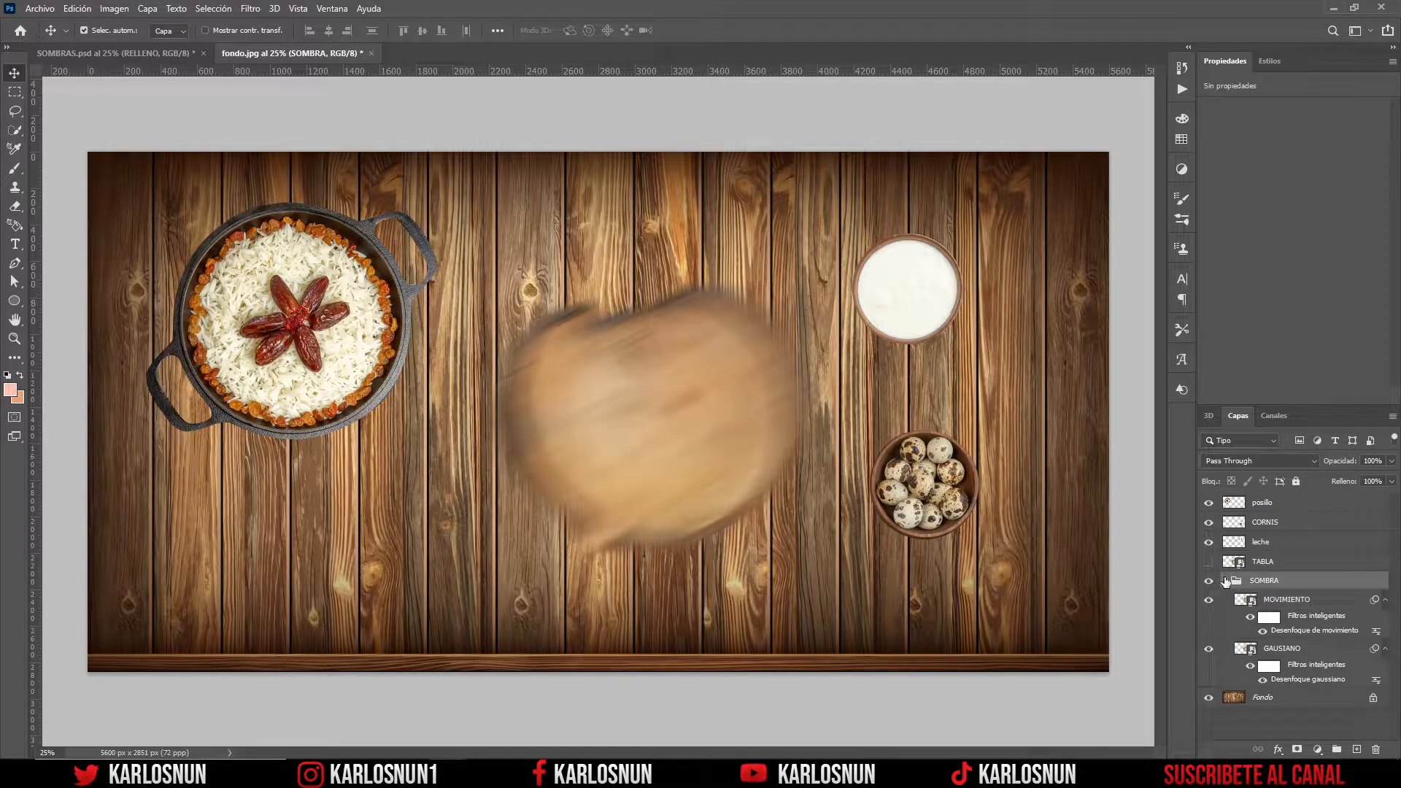
{"action": "left_click", "coordinate": [1226, 581]}
{"action": "left_click", "coordinate": [1208, 562]}
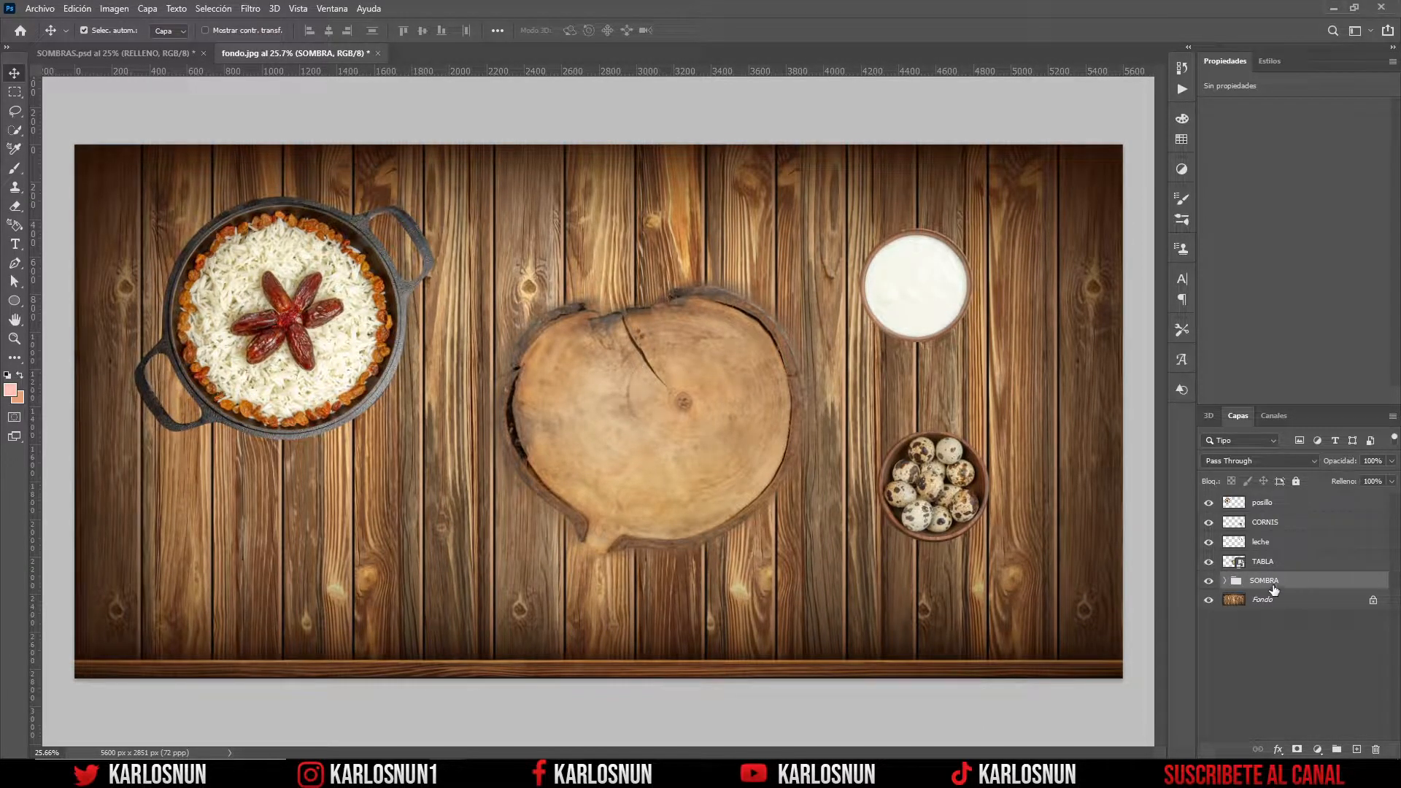
- Add a solid color fill layer in #fec2b2 directly above the SOMBRA group in fondo.jpg
{"action": "left_click", "coordinate": [176, 56]}
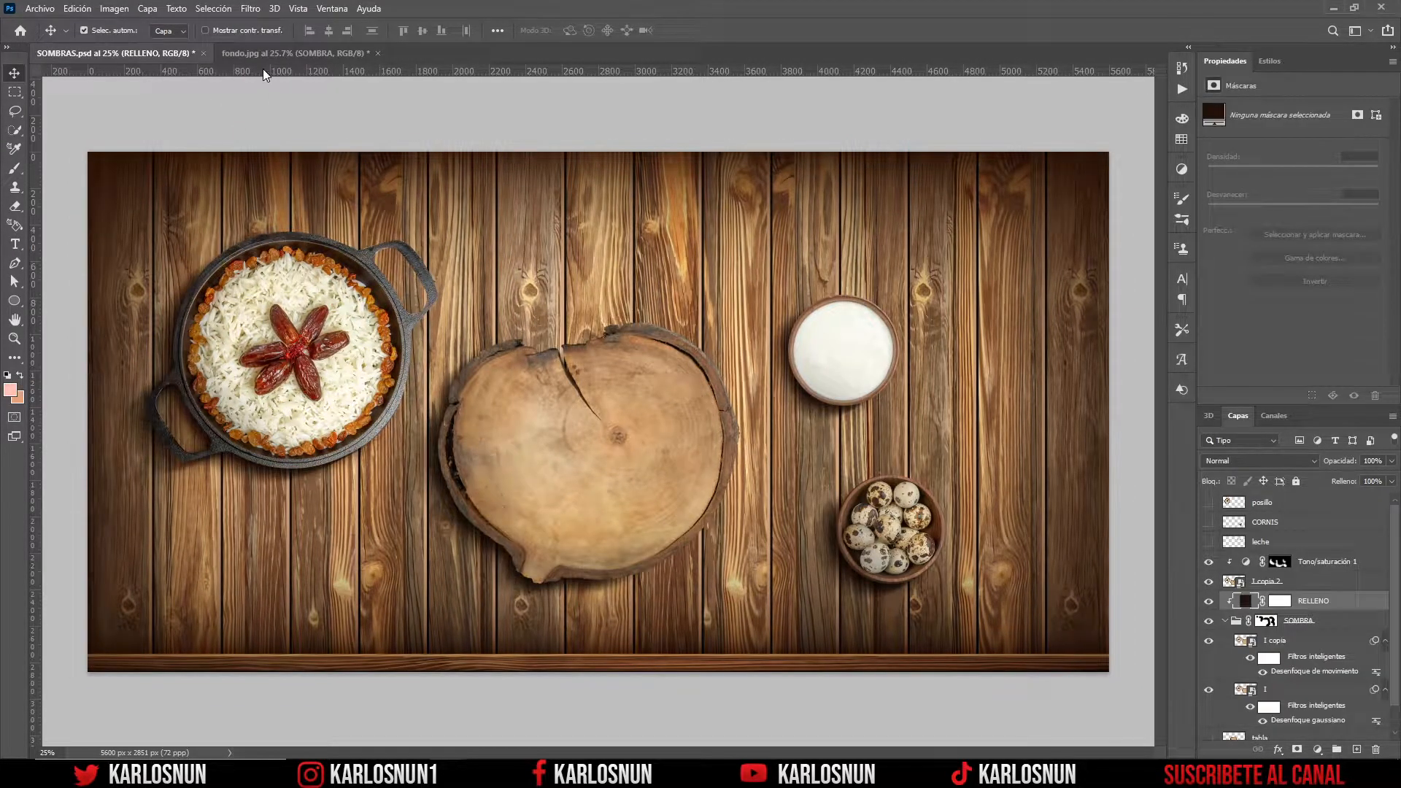
{"action": "left_click", "coordinate": [291, 53]}
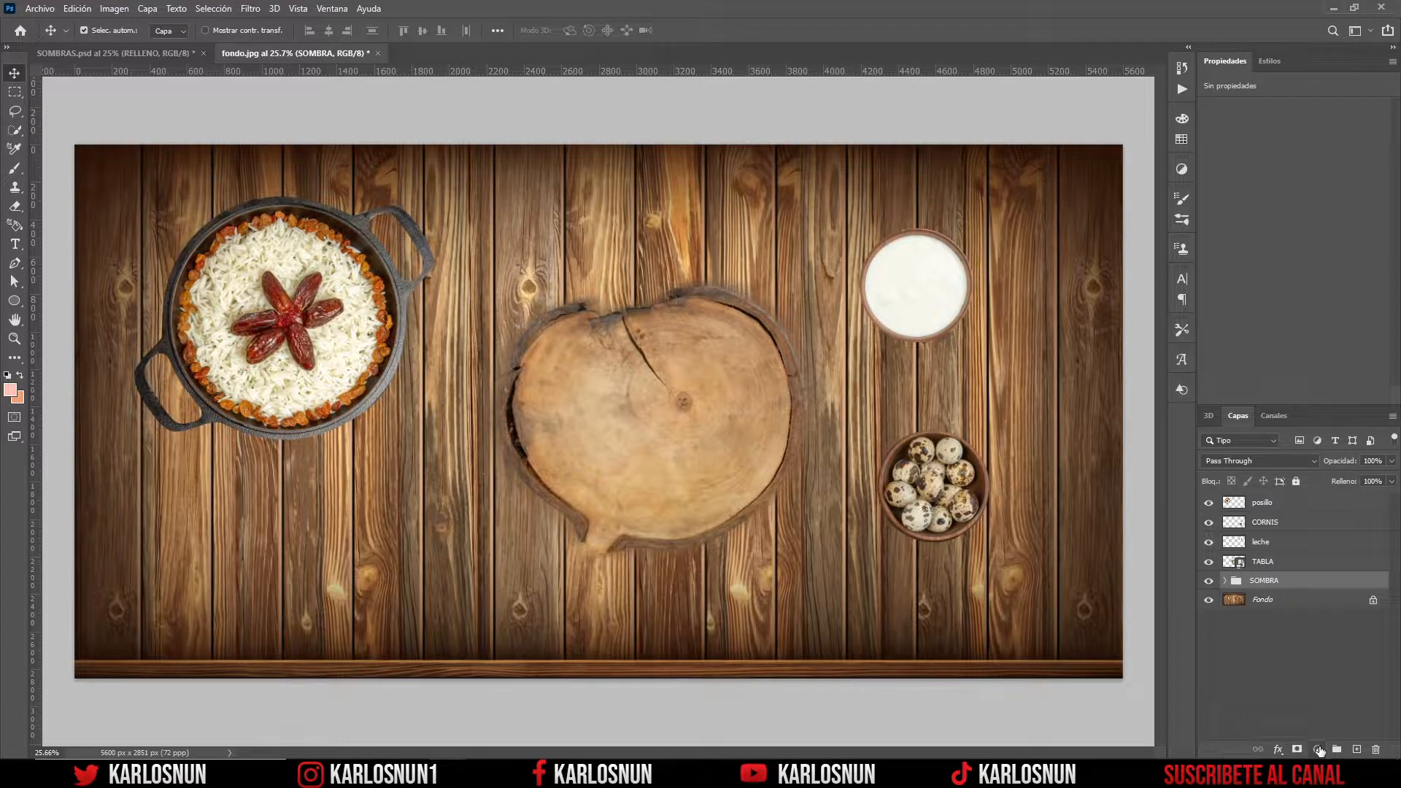
{"action": "left_click", "coordinate": [1318, 750]}
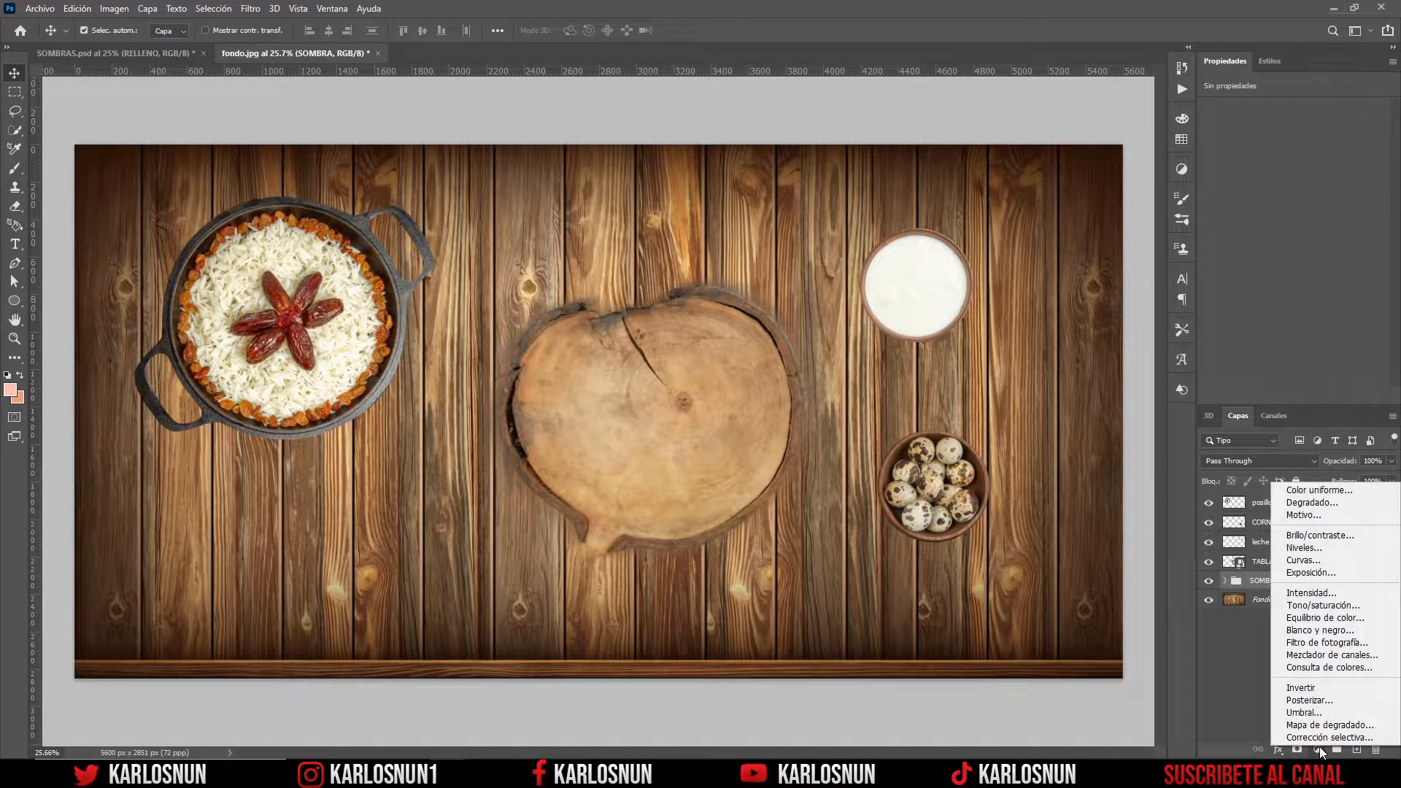
{"action": "left_click", "coordinate": [1310, 498]}
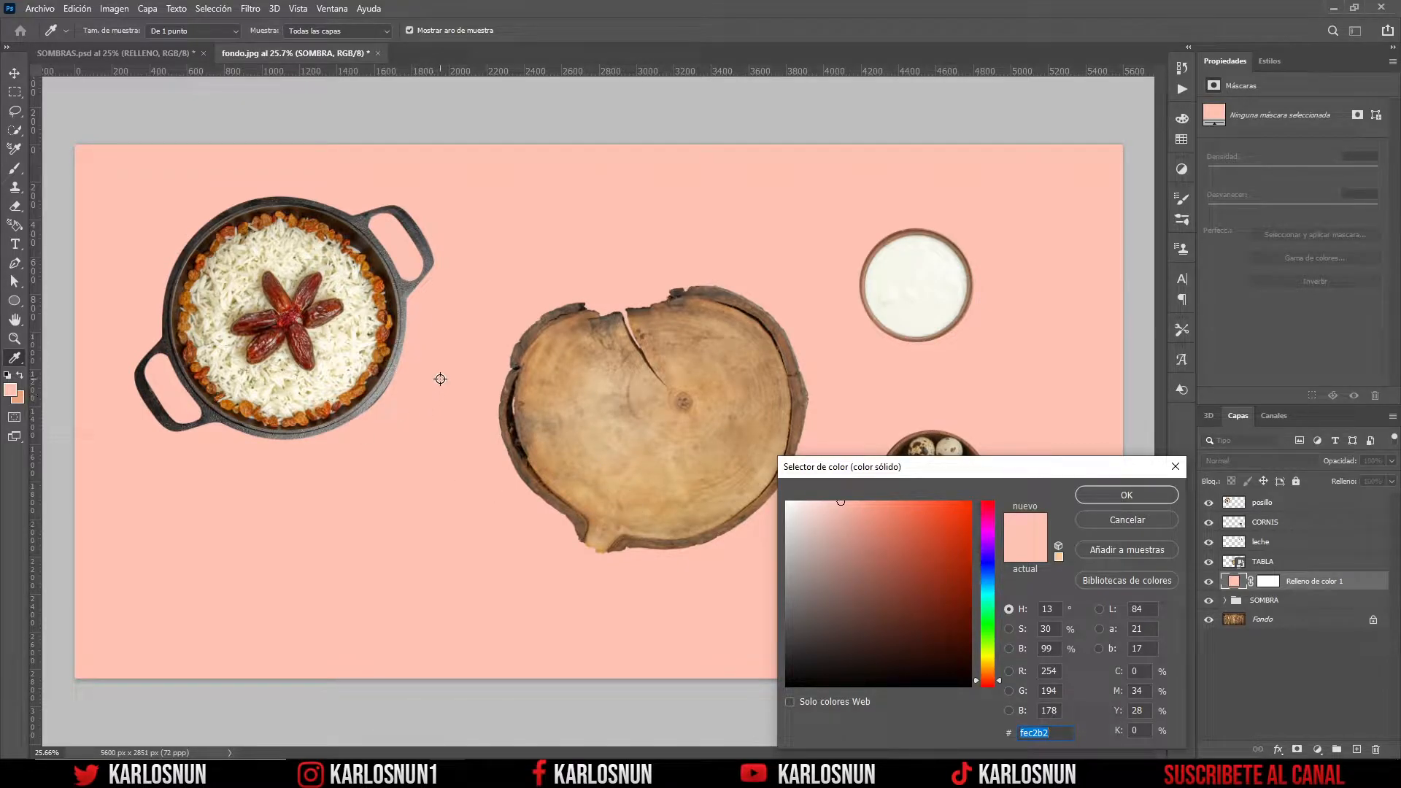
{"action": "left_click", "coordinate": [1087, 496]}
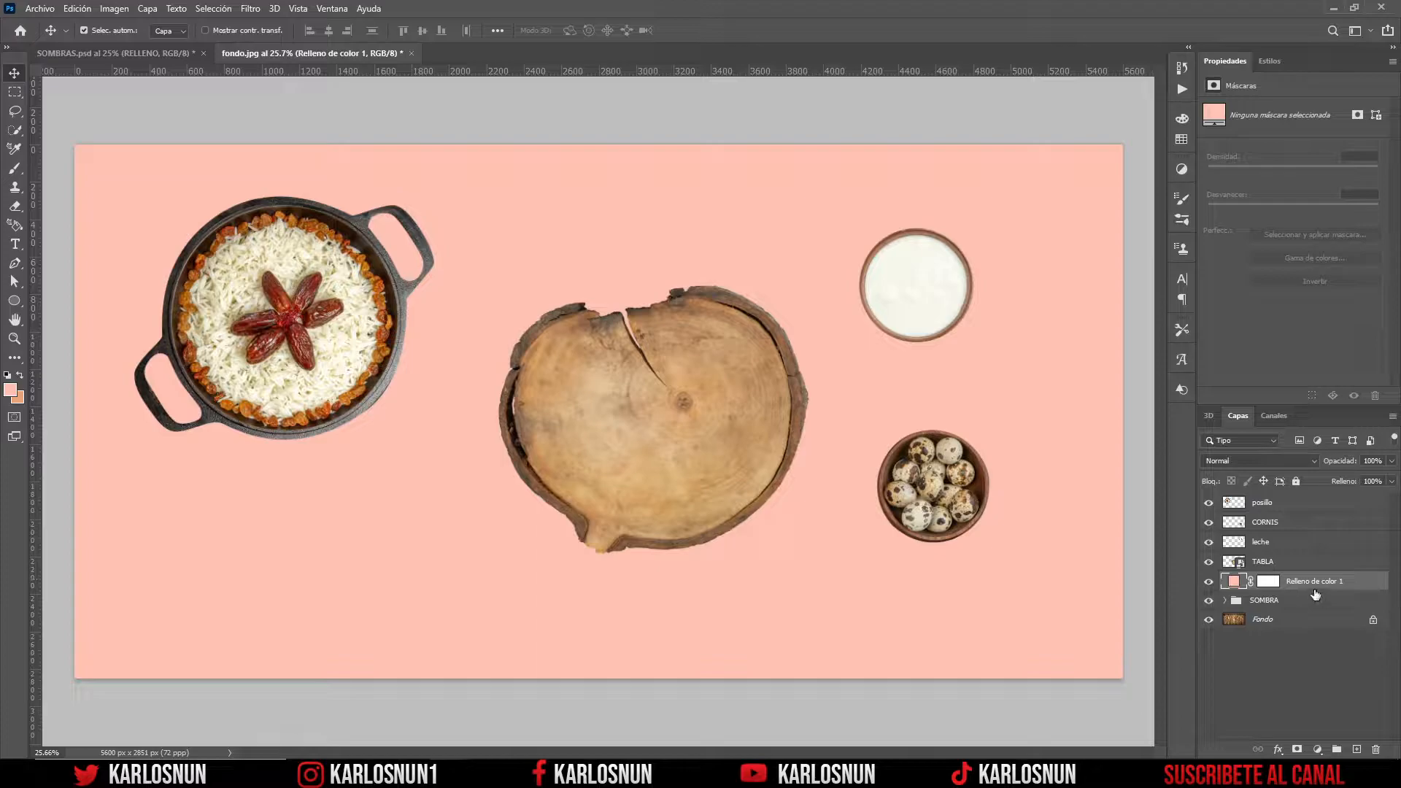
- Clip the color fill layer to the SOMBRA group and recolor it with a dark brown sampled from the background's lower-left corner
{"action": "right_click", "coordinate": [1356, 588]}
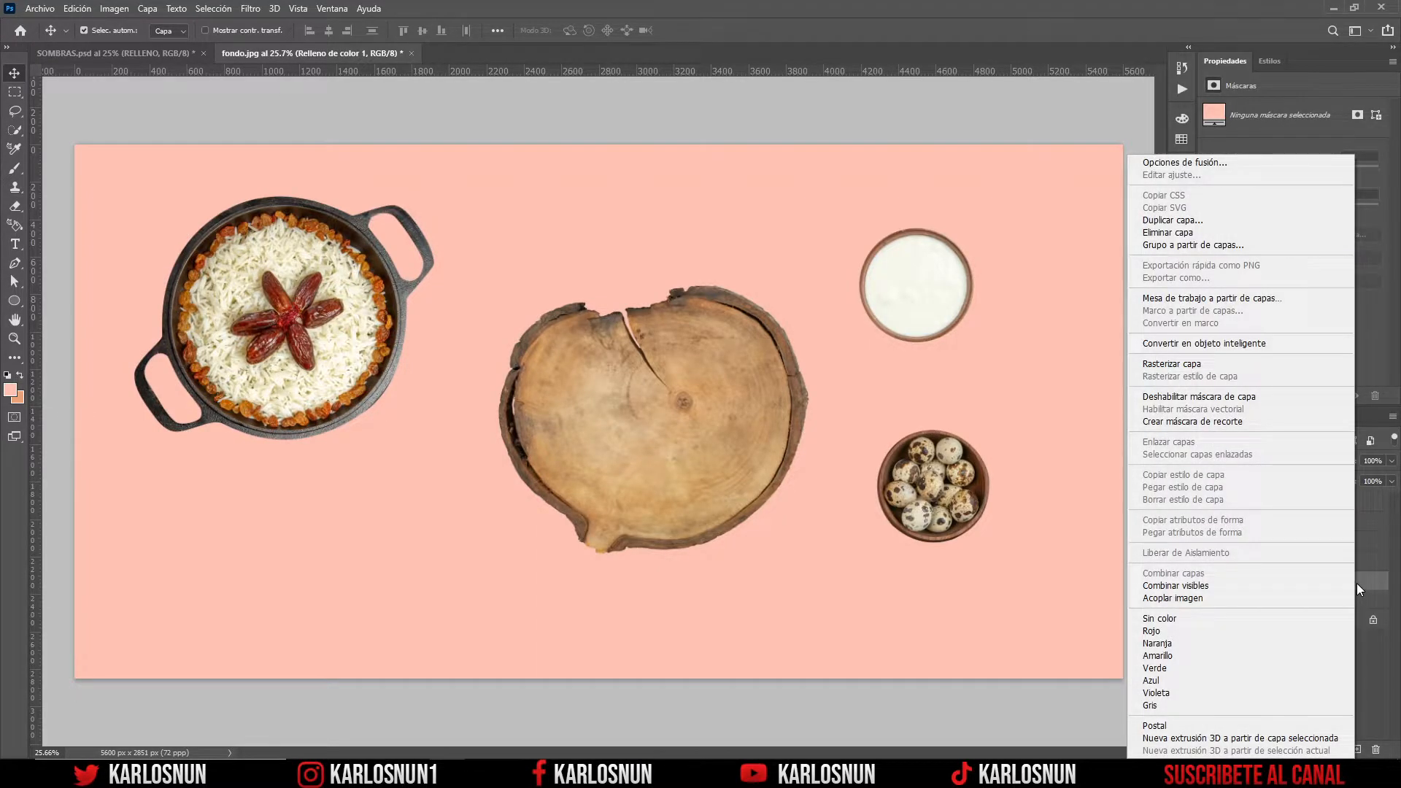
{"action": "left_click", "coordinate": [1232, 421]}
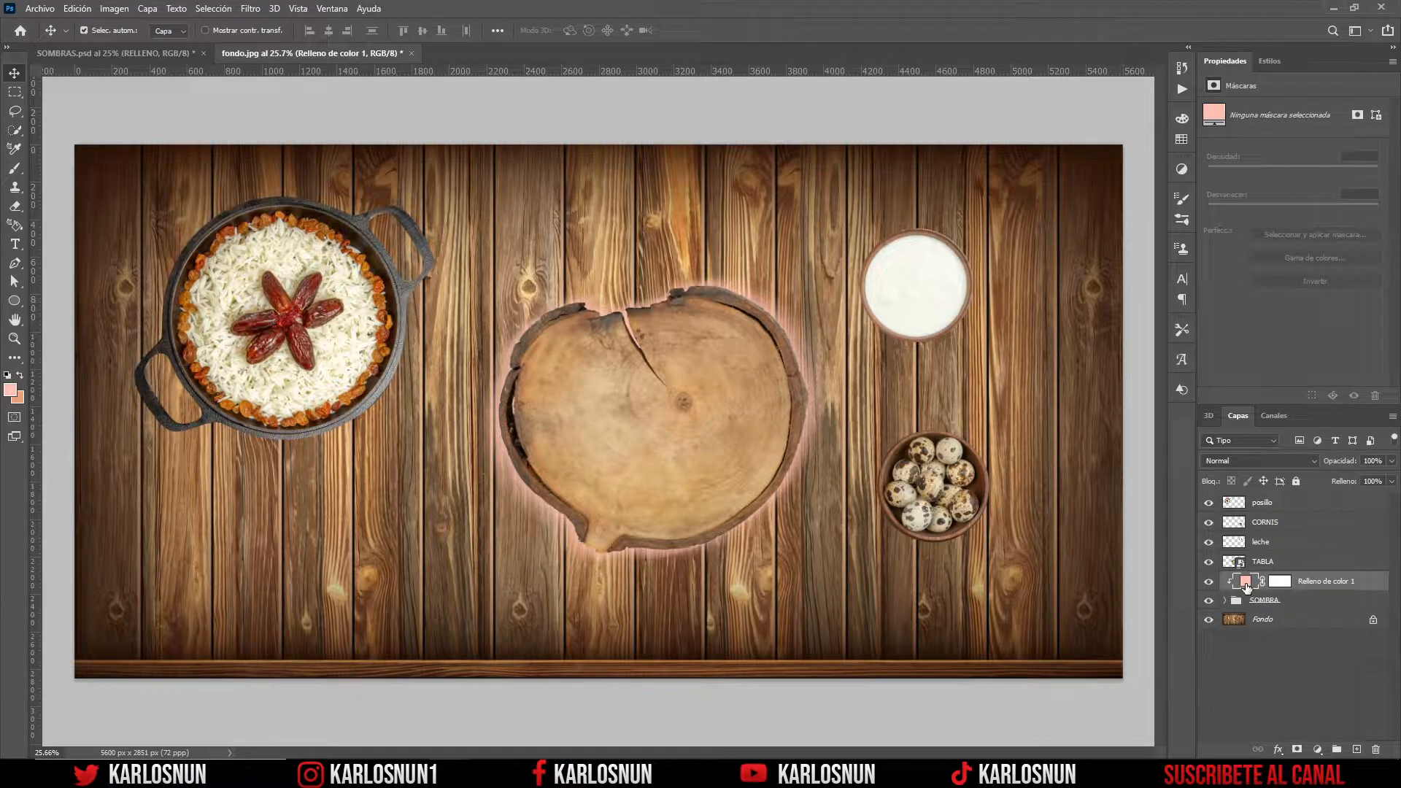
{"action": "double_click", "coordinate": [1246, 582]}
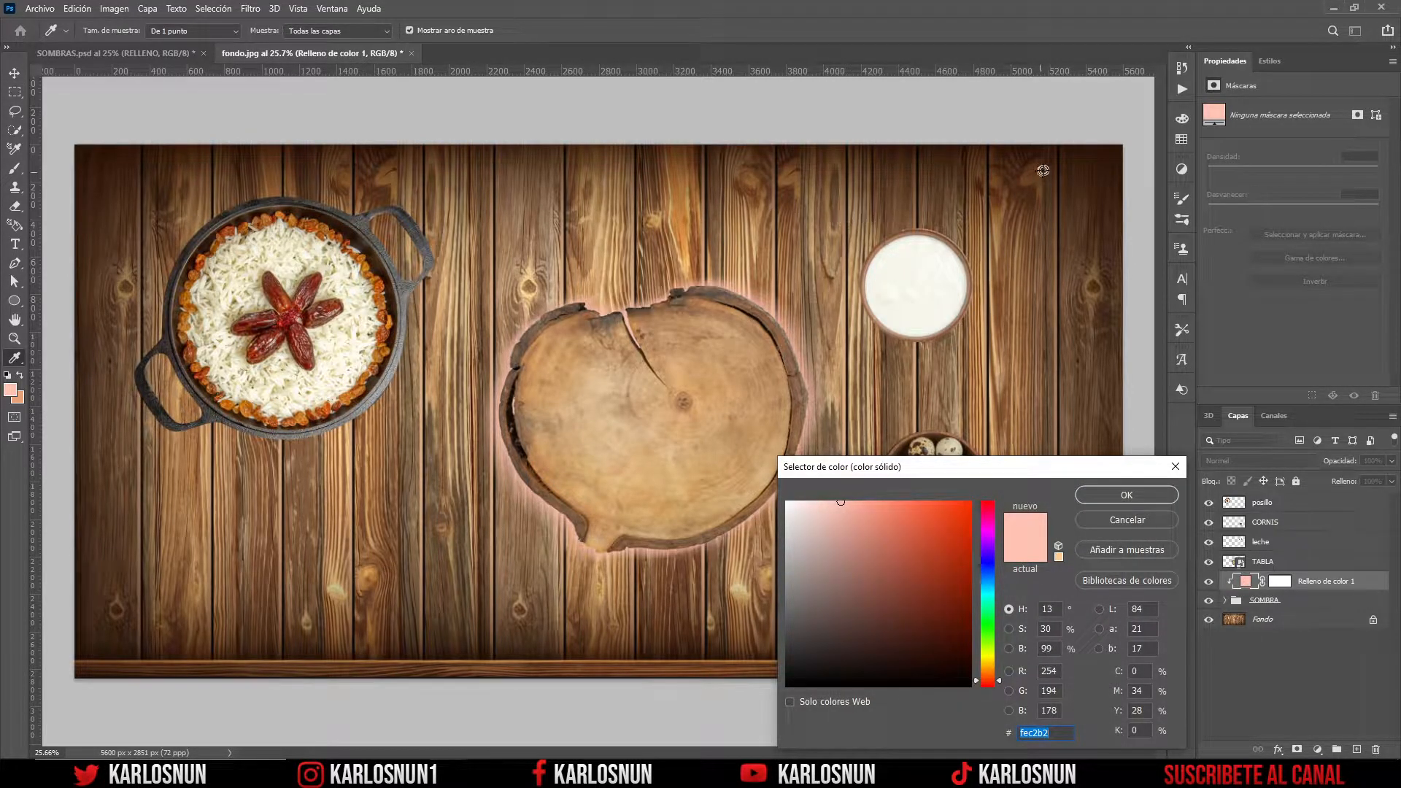
{"action": "left_click", "coordinate": [111, 643]}
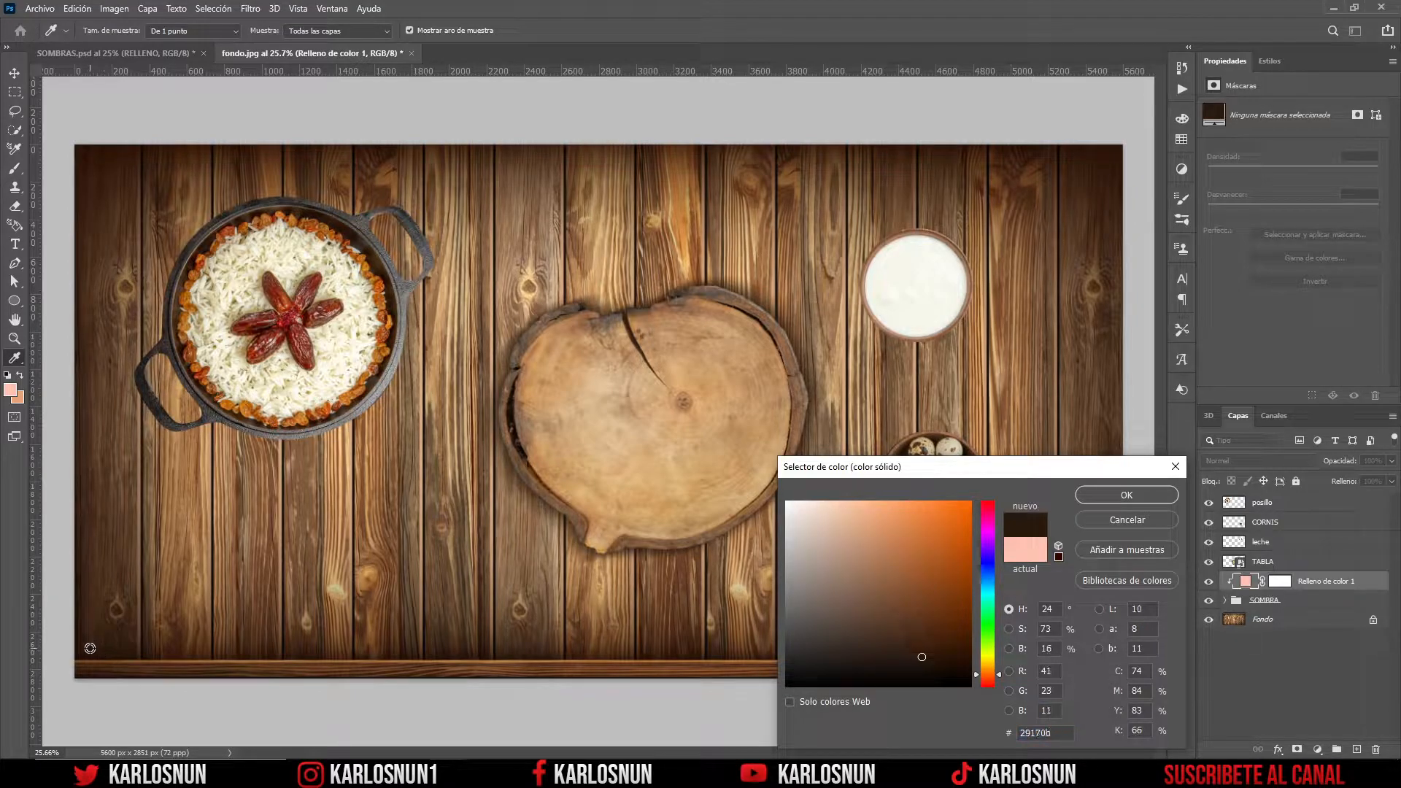
{"action": "left_click", "coordinate": [101, 651]}
{"action": "left_click", "coordinate": [101, 651]}
{"action": "left_click", "coordinate": [83, 656]}
{"action": "left_click", "coordinate": [1125, 497]}
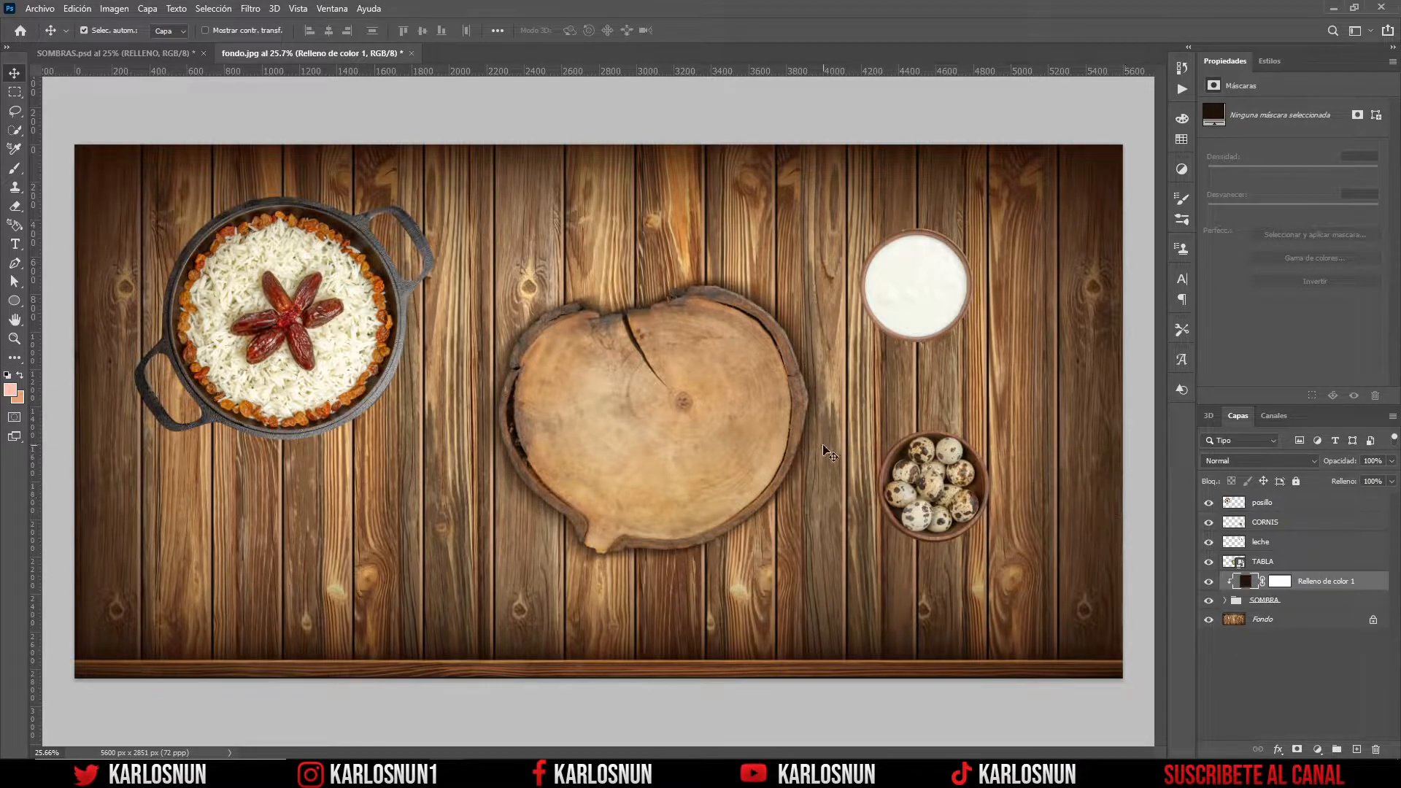
- Nudge the TABLA layer to the right and slightly up, to X 2297 px and Y 739 px
{"action": "scroll", "coordinate": [612, 337], "scroll_direction": "up", "scroll_amount": 2}
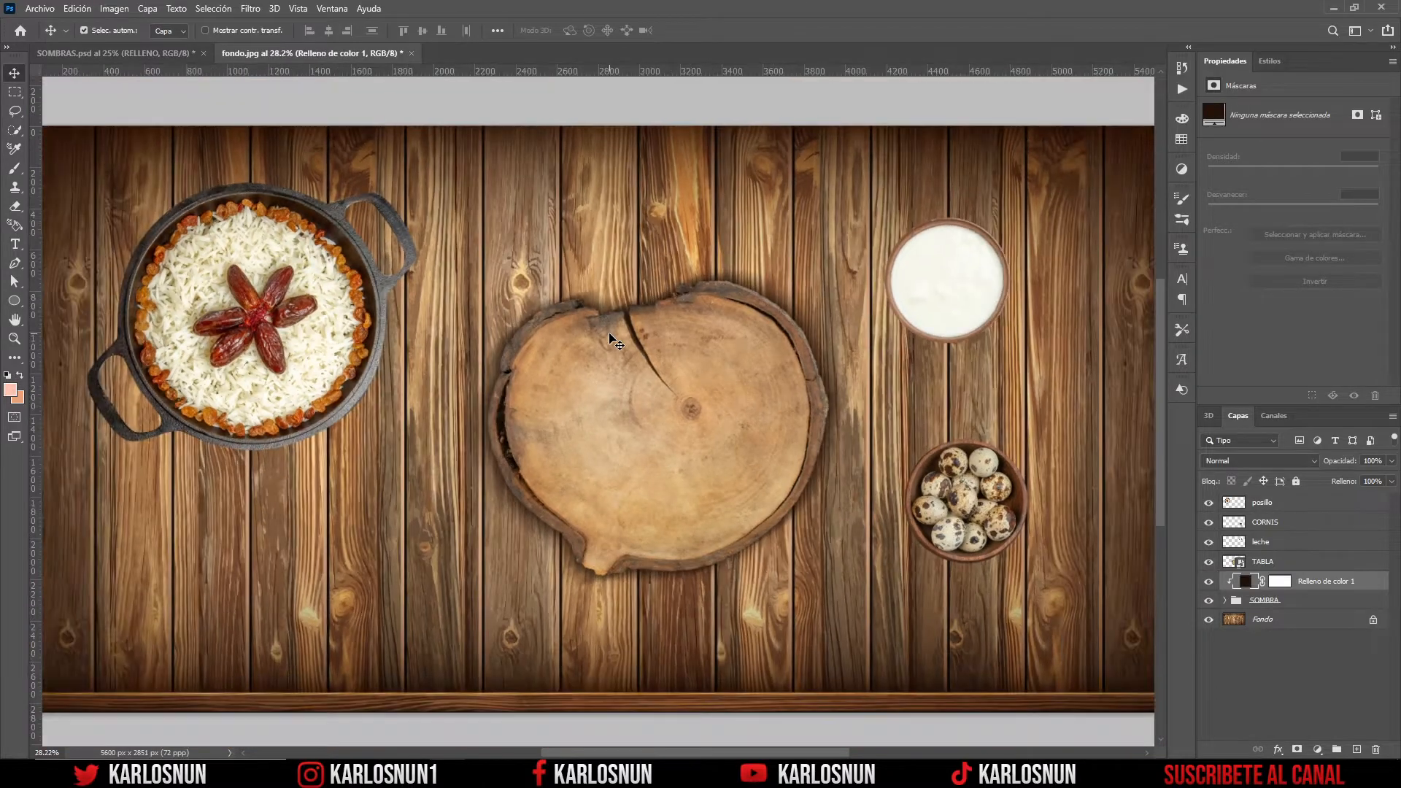
{"action": "left_click", "coordinate": [1286, 564]}
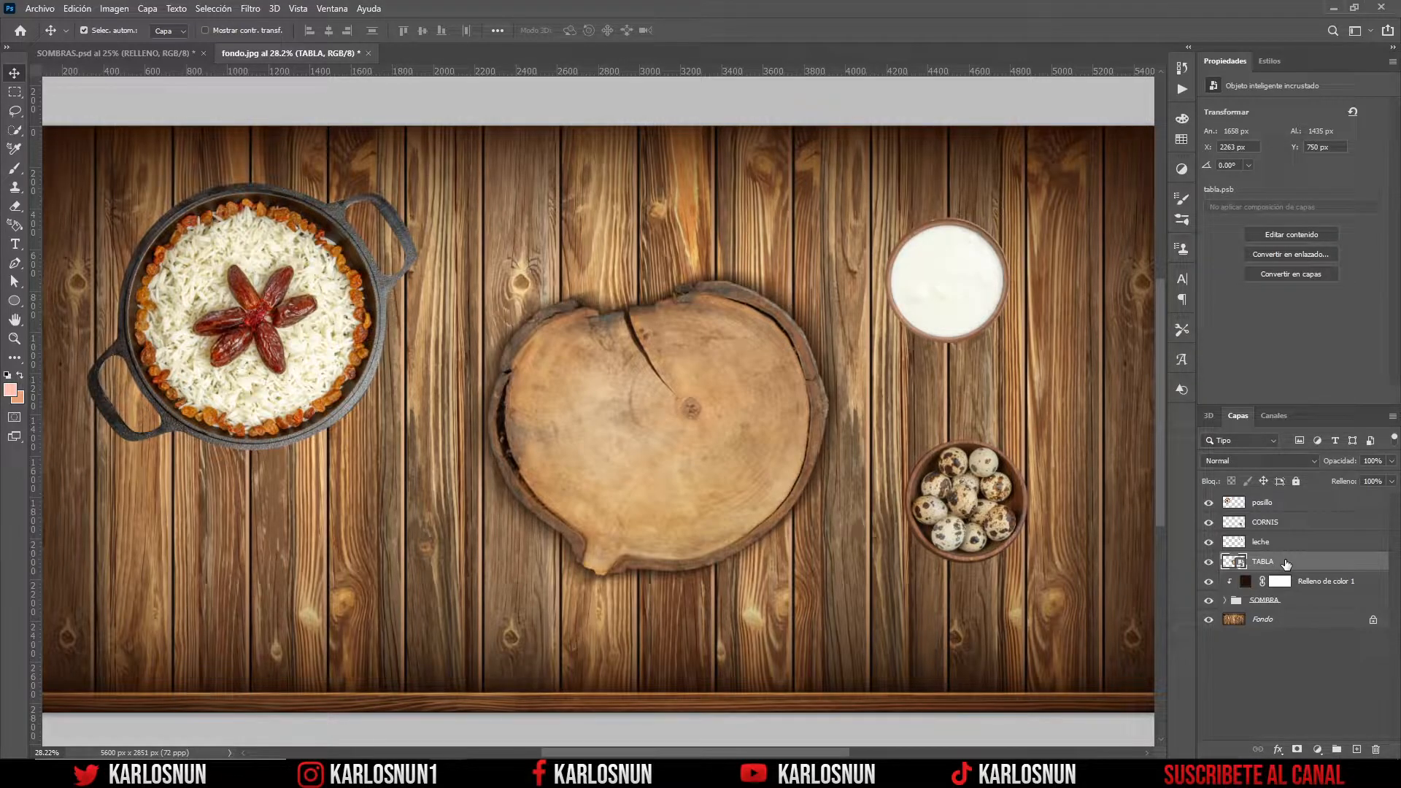
{"action": "key", "text": "Right"}
{"action": "key", "text": "Right"}
{"action": "key", "text": "Right"}
{"action": "key", "text": "Up"}
{"action": "key", "text": "Up"}
{"action": "key", "text": "Up"}
{"action": "key", "text": "Up"}
{"action": "key", "text": "Up"}
{"action": "key", "text": "Up"}
{"action": "key", "text": "Up"}
{"action": "key", "text": "Up"}
{"action": "key", "text": "Up"}
{"action": "key", "text": "Up"}
{"action": "key", "text": "Up"}
{"action": "key", "text": "Up"}
{"action": "key", "text": "Up"}
{"action": "key", "text": "Up"}
{"action": "key", "text": "Up"}
{"action": "key", "text": "Up"}
{"action": "key", "text": "Right"}
{"action": "key", "text": "Right"}
{"action": "key", "text": "Right"}
{"action": "key", "text": "Right"}
{"action": "key", "text": "Right"}
{"action": "key", "text": "Right"}
{"action": "key", "text": "Right"}
{"action": "key", "text": "Right"}
{"action": "key", "text": "Right"}
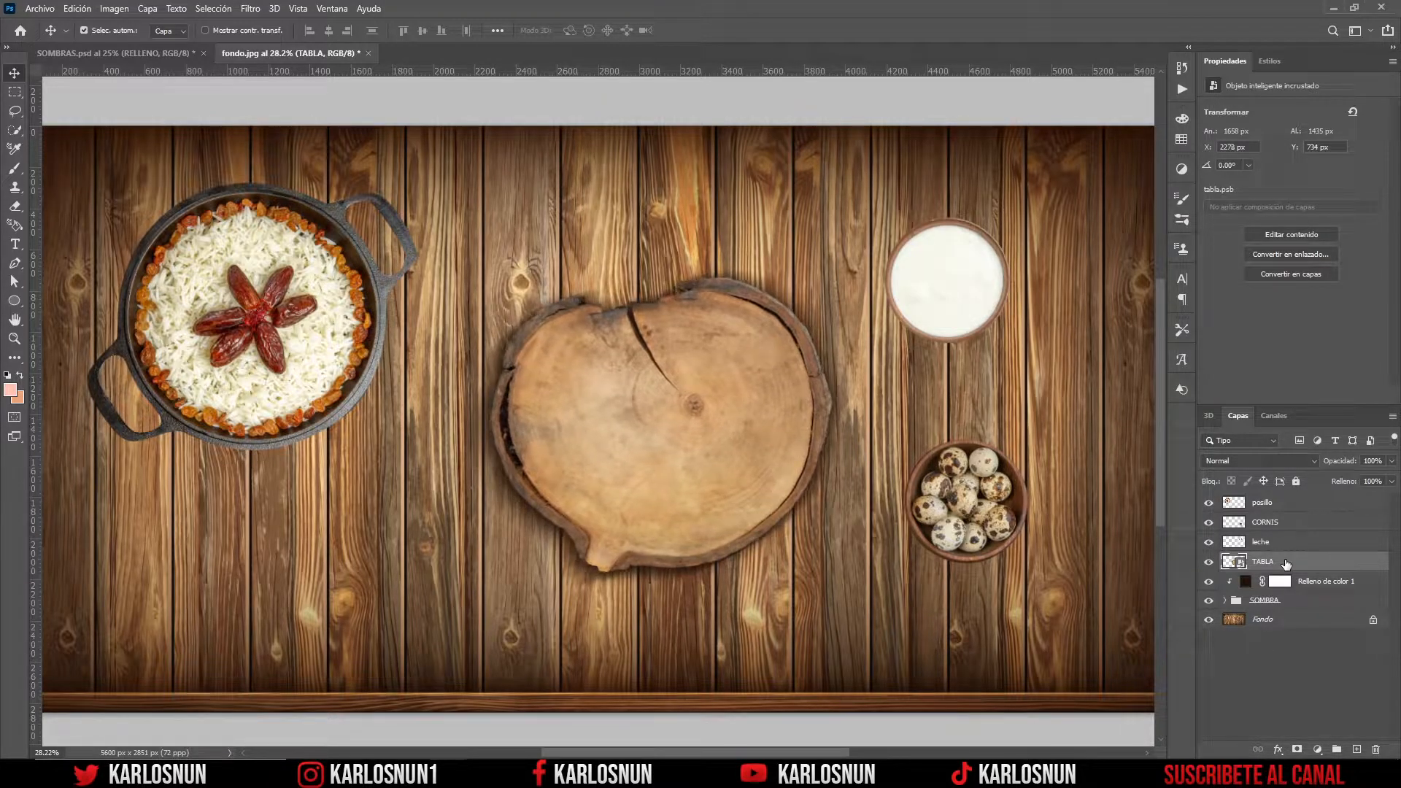
{"action": "key", "text": "Right"}
{"action": "key", "text": "Right"}
{"action": "key", "text": "Right"}
{"action": "key", "text": "Right"}
{"action": "key", "text": "Right"}
{"action": "key", "text": "Right"}
{"action": "key", "text": "Down"}
{"action": "key", "text": "Down"}
{"action": "key", "text": "Down"}
{"action": "key", "text": "Right"}
{"action": "key", "text": "Right"}
{"action": "key", "text": "Right"}
{"action": "key", "text": "Right"}
{"action": "key", "text": "Right"}
{"action": "key", "text": "Right"}
{"action": "key", "text": "Down"}
{"action": "key", "text": "Down"}
{"action": "key", "text": "Down"}
{"action": "key", "text": "Down"}
{"action": "key", "text": "Down"}
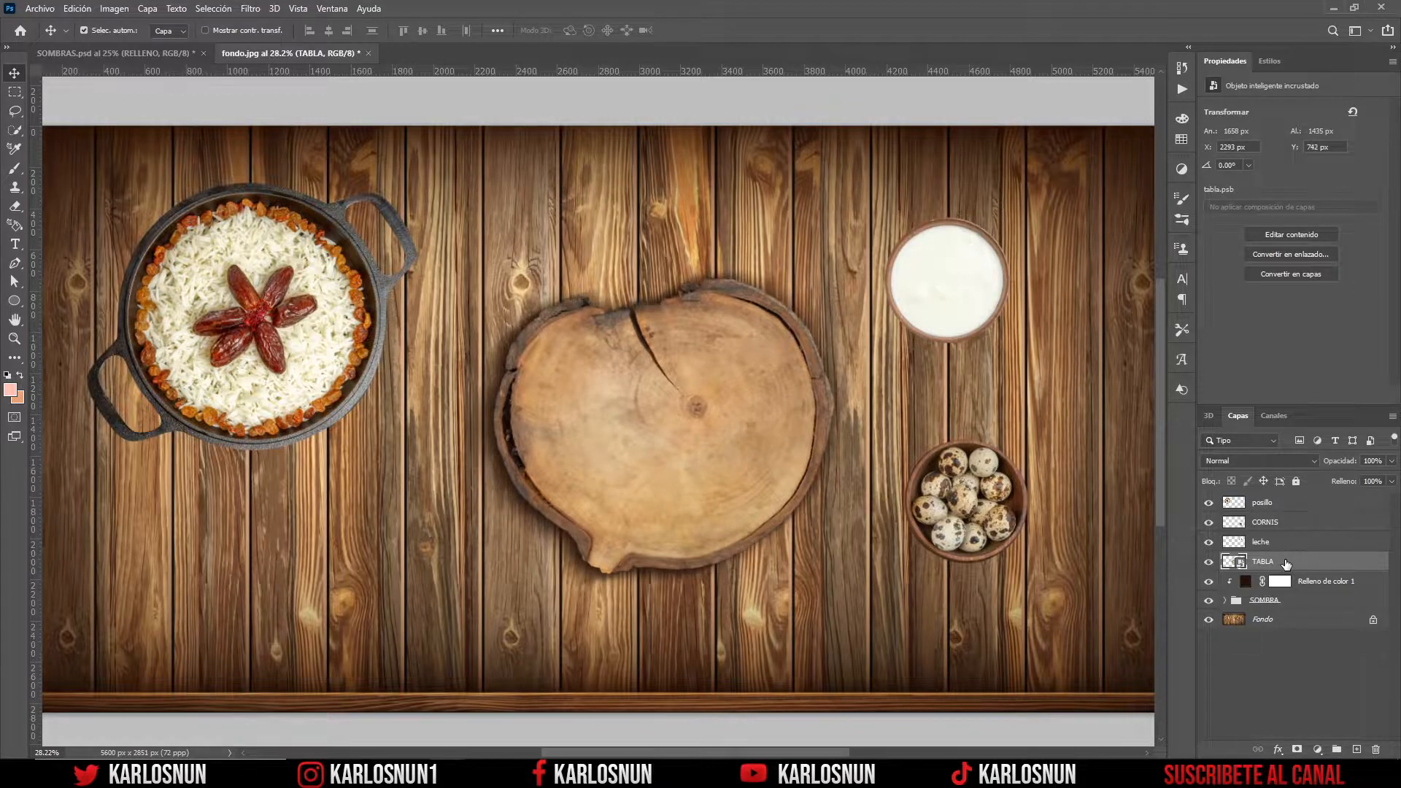
{"action": "key", "text": "Down"}
{"action": "key", "text": "Down"}
{"action": "key", "text": "Down"}
{"action": "scroll", "coordinate": [650, 550], "scroll_direction": "up", "scroll_amount": 2}
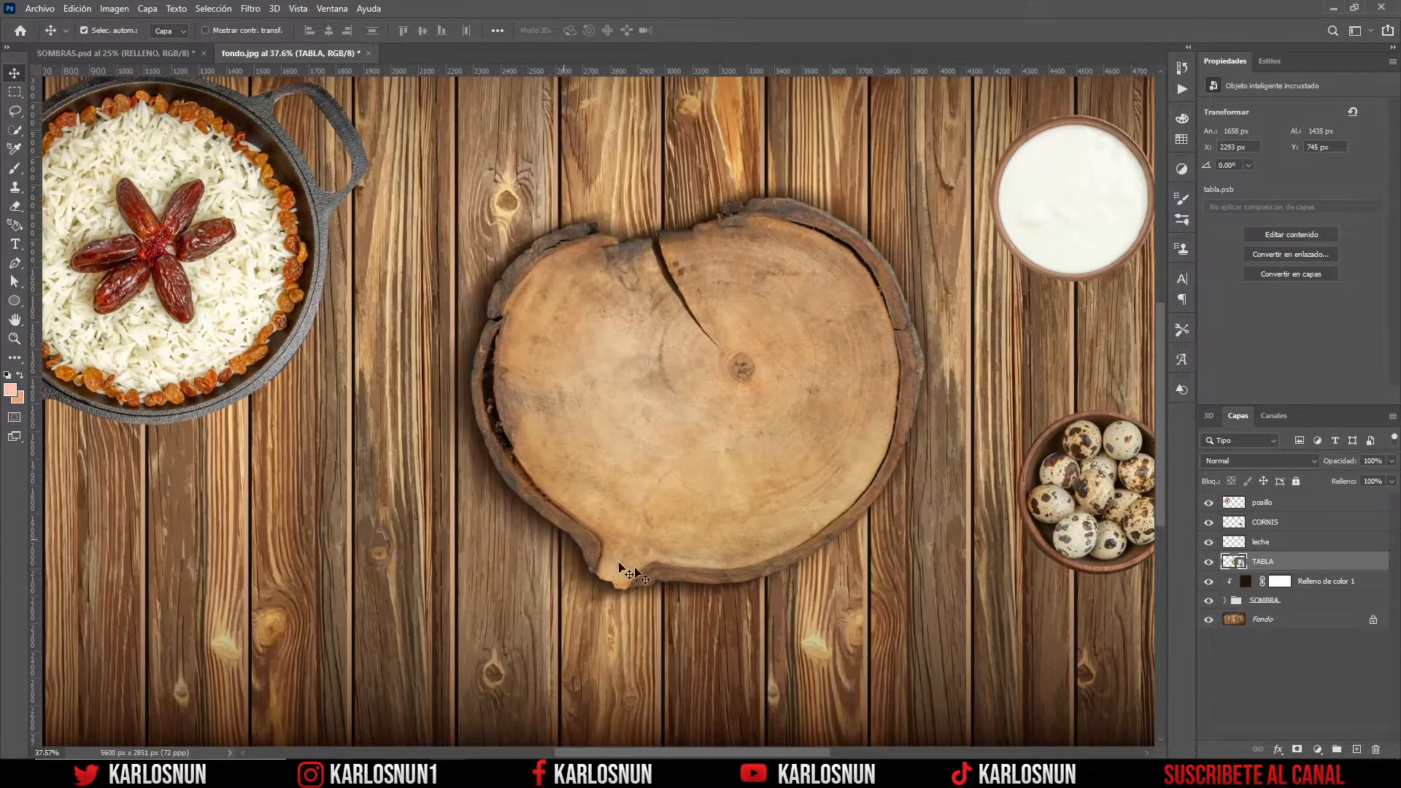
{"action": "key", "text": "Up"}
{"action": "key", "text": "Up"}
{"action": "key", "text": "Up"}
{"action": "key", "text": "Right"}
{"action": "key", "text": "Right"}
{"action": "key", "text": "Right"}
{"action": "key", "text": "Right"}
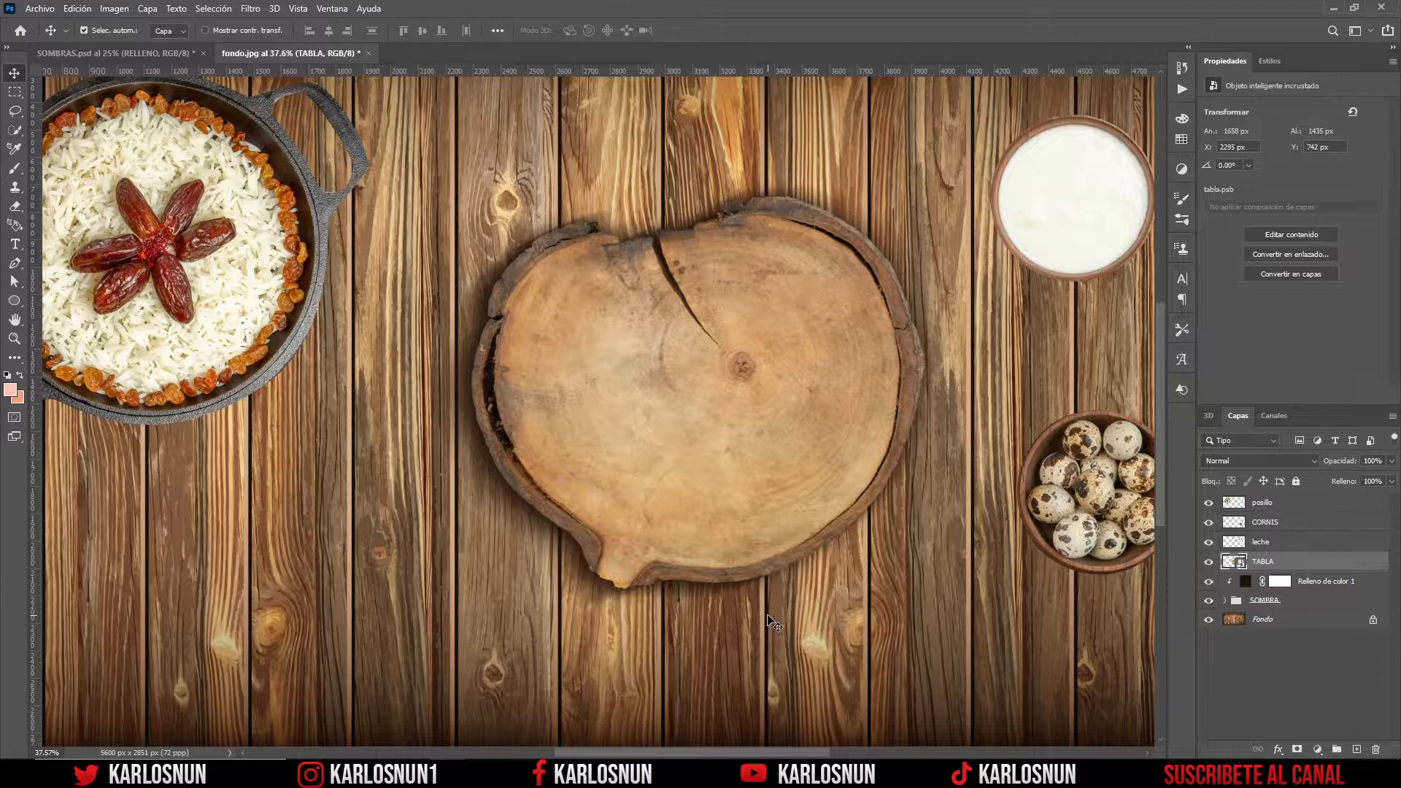
- Set the SOMBRA group's blend mode to Multiplicar
{"action": "left_click", "coordinate": [1291, 604]}
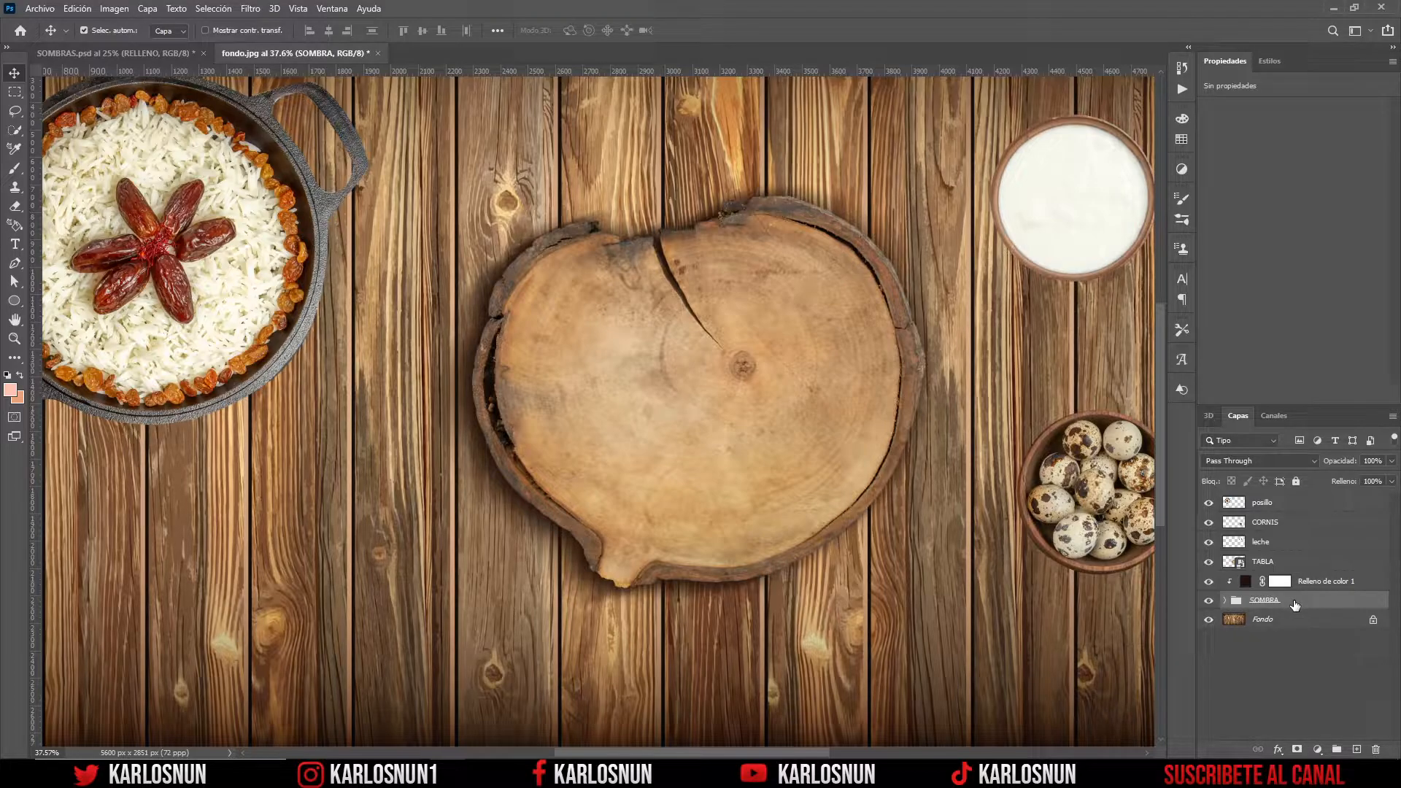
{"action": "left_click", "coordinate": [1315, 462]}
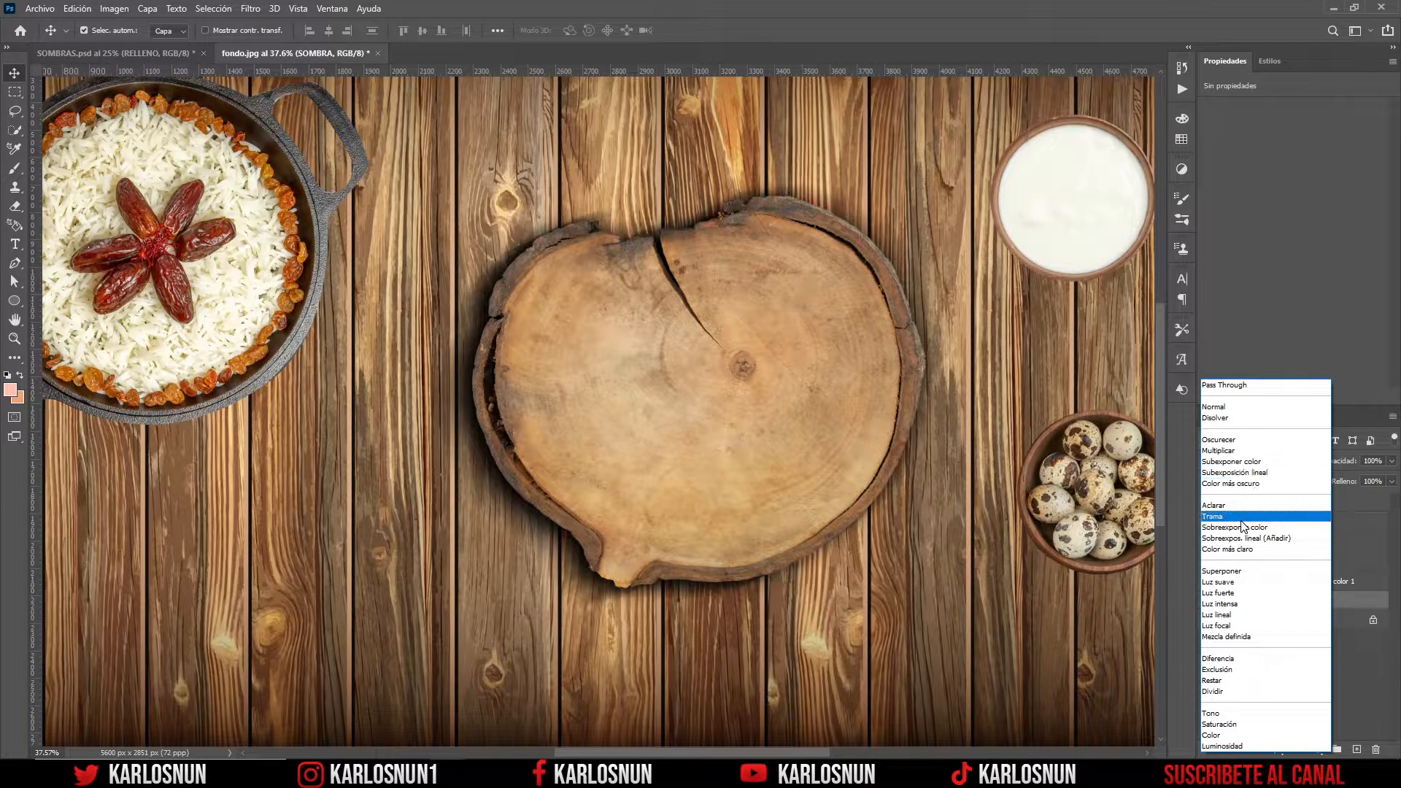
{"action": "left_click", "coordinate": [1231, 452]}
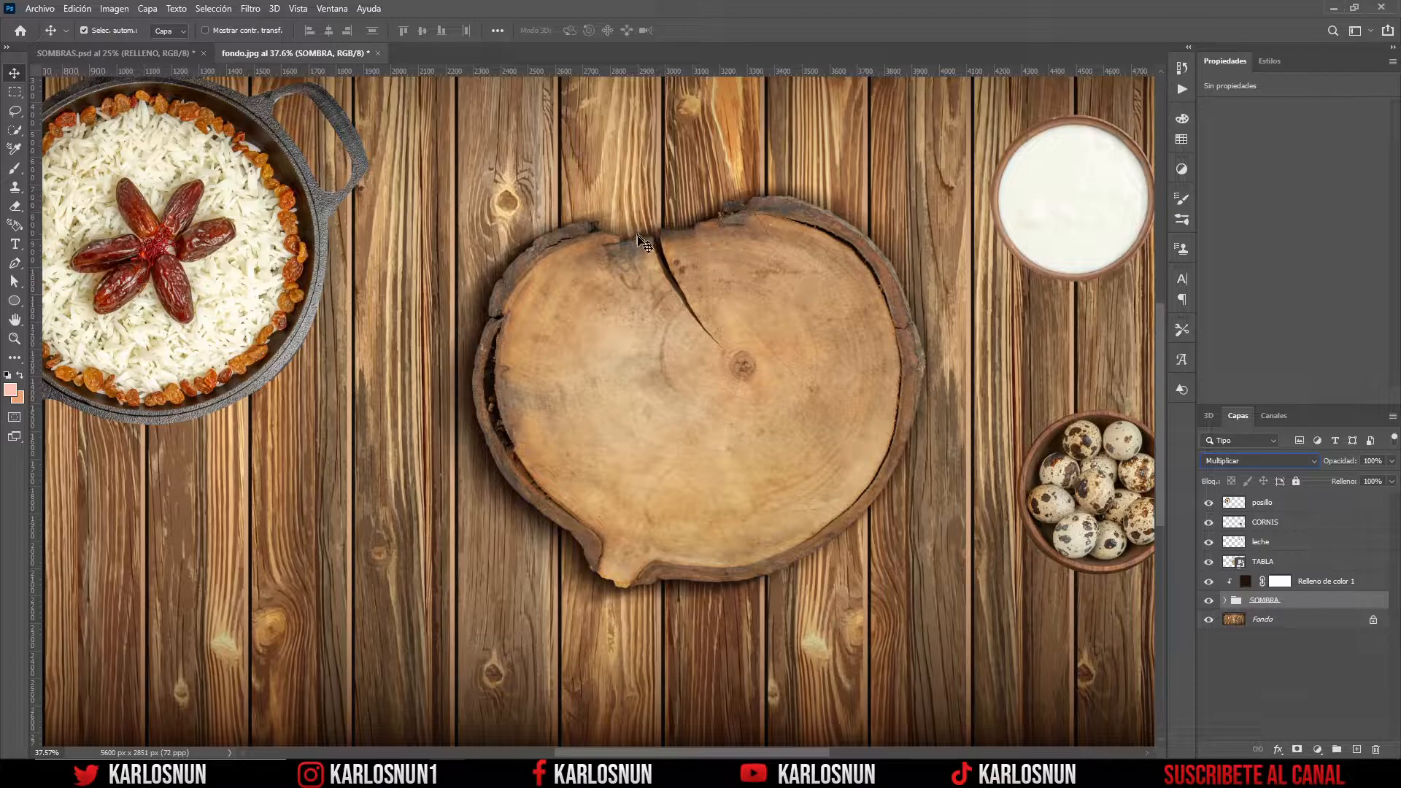
{"action": "left_click", "coordinate": [647, 257]}
{"action": "scroll", "coordinate": [647, 257], "scroll_direction": "up", "scroll_amount": 1}
{"action": "scroll", "coordinate": [647, 257], "scroll_direction": "up", "scroll_amount": 1}
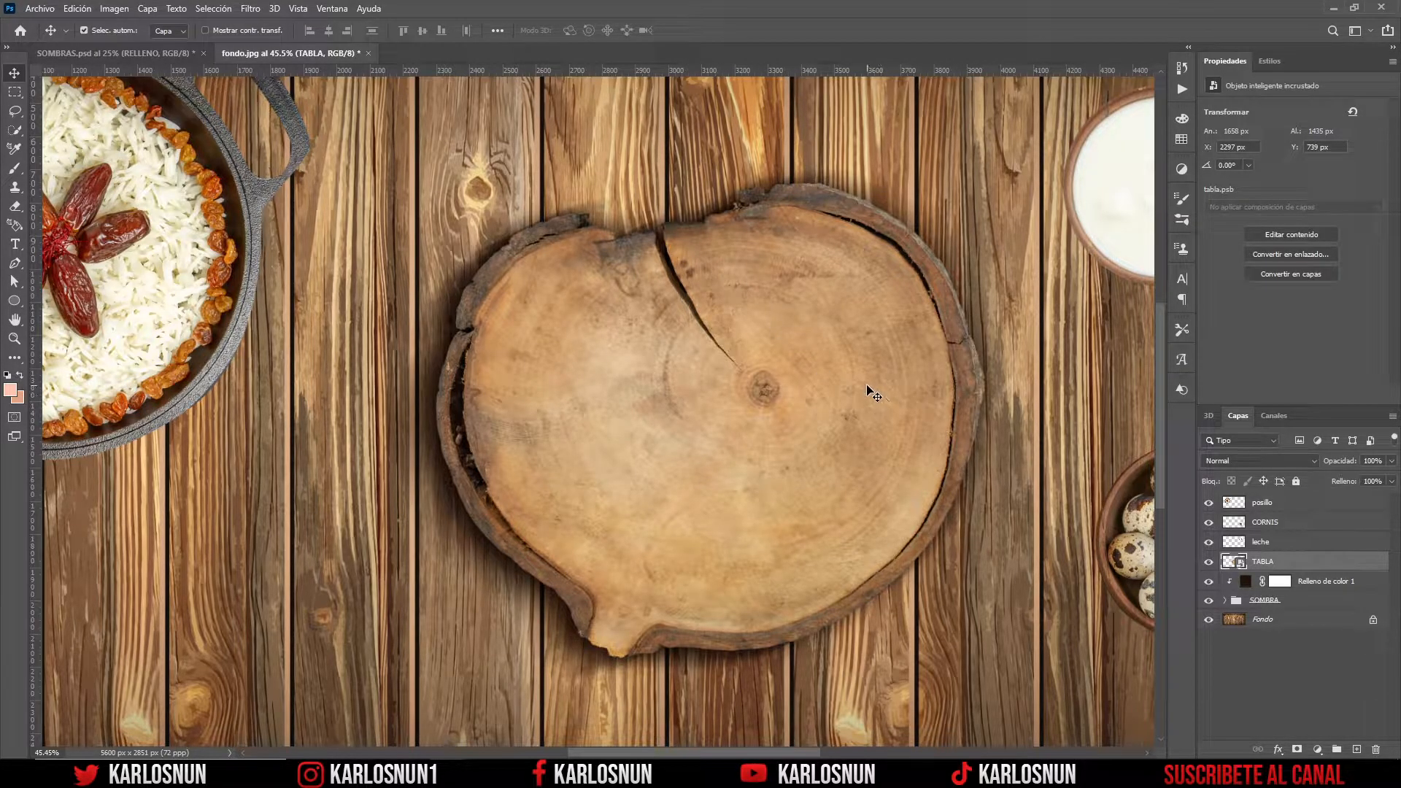
- Add a layer mask to the SOMBRA group and paint black along the board's upper and right edges with a soft 500 px brush
{"action": "left_click", "coordinate": [1308, 602]}
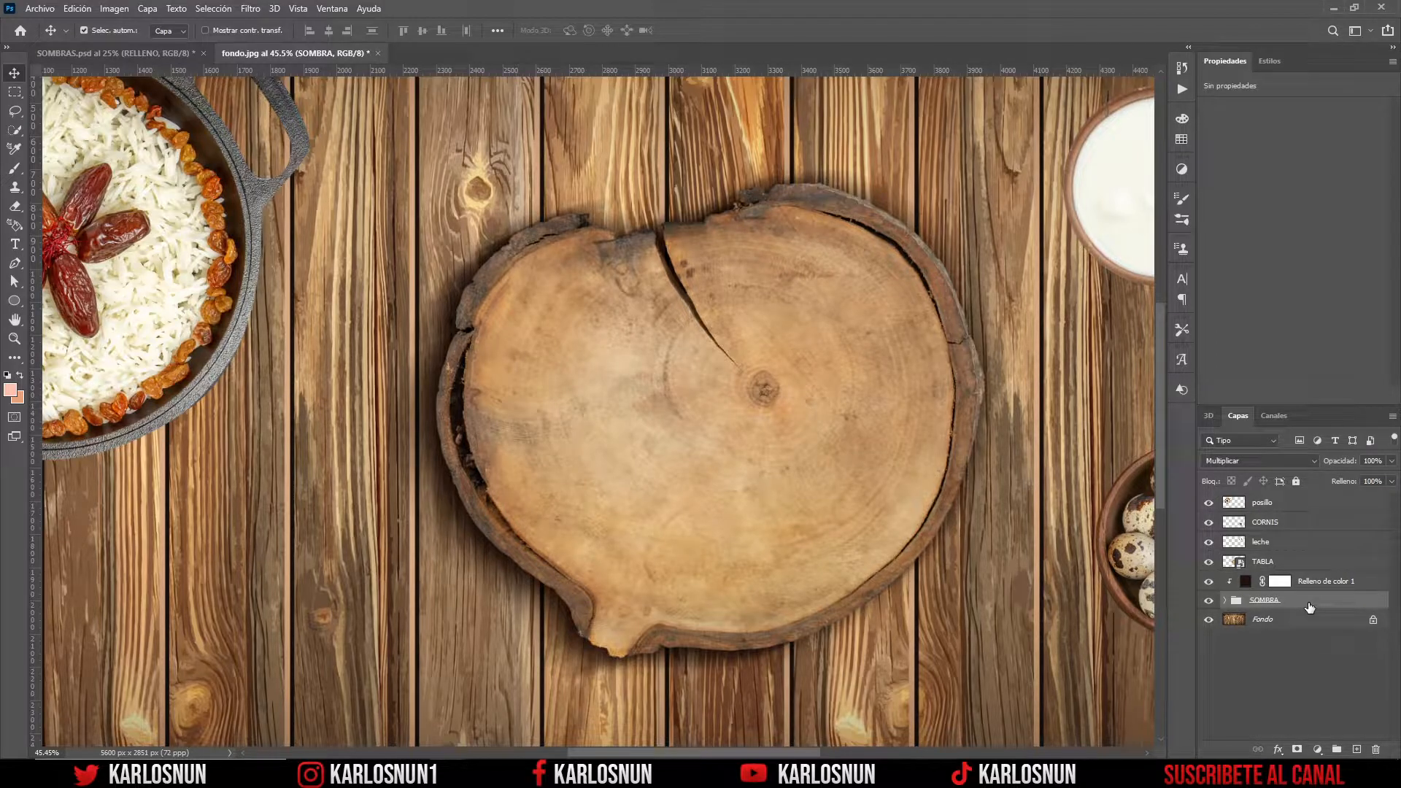
{"action": "left_click", "coordinate": [1298, 749]}
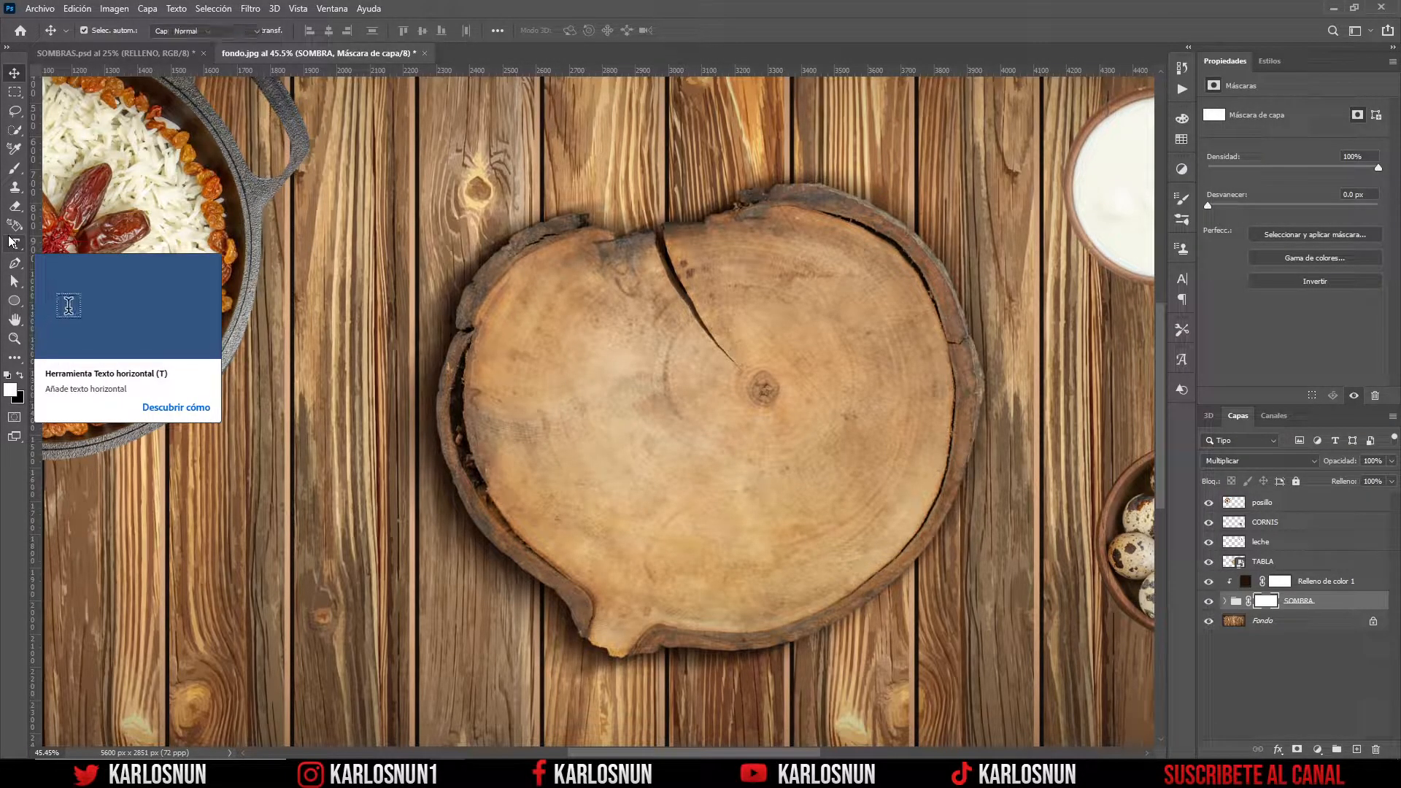
{"action": "key", "text": "b"}
{"action": "left_click", "coordinate": [105, 31]}
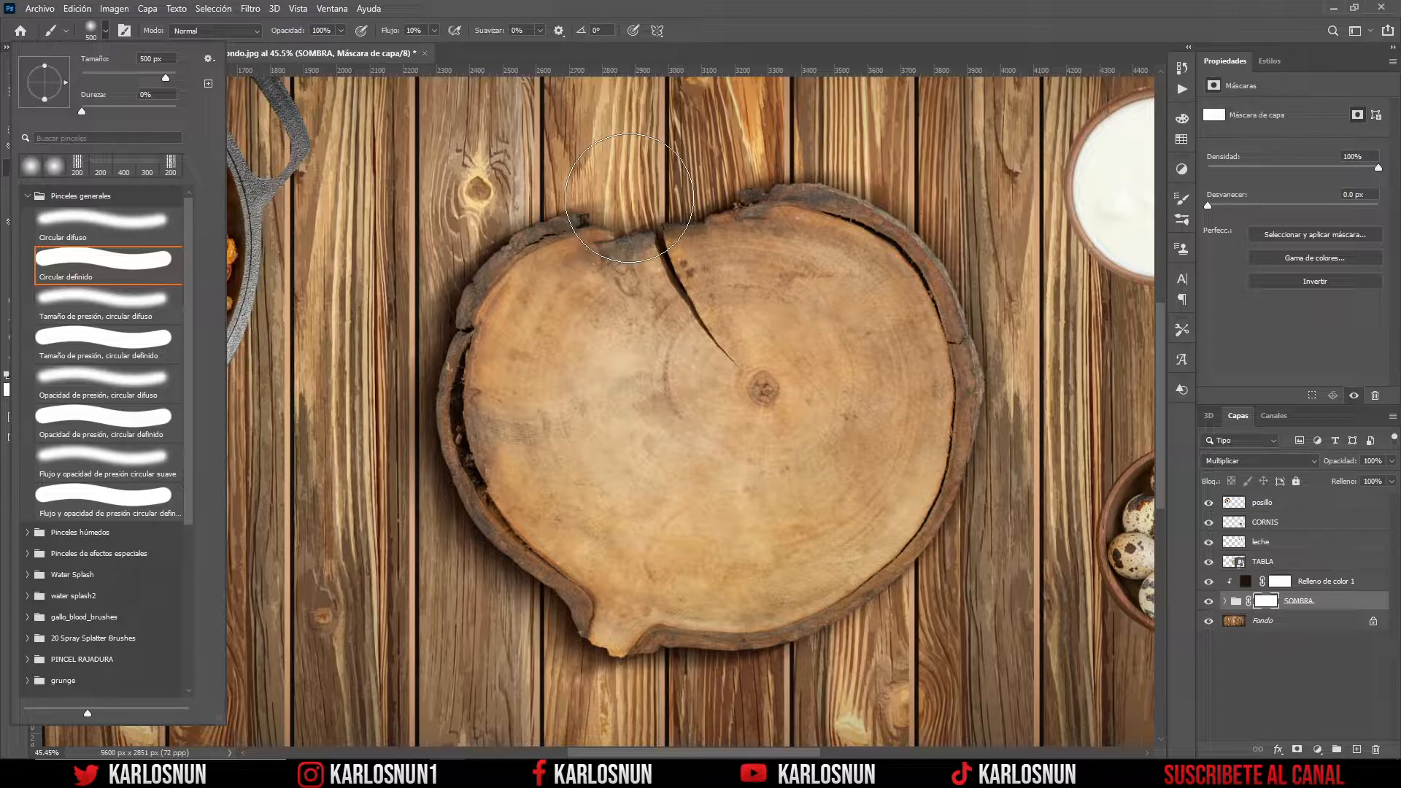
{"action": "left_click", "coordinate": [741, 35]}
{"action": "key", "text": "x"}
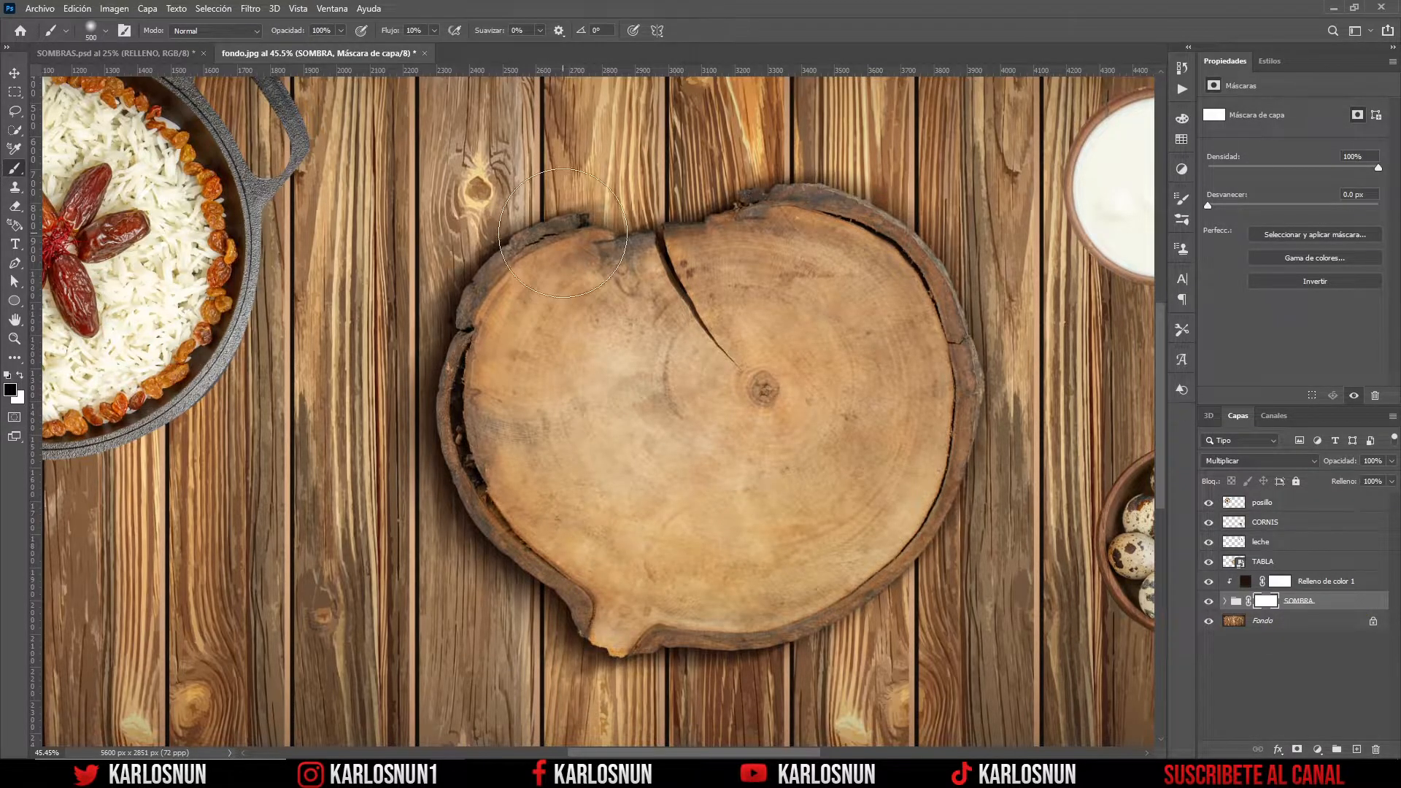
{"action": "mouse_move", "coordinate": [459, 191]}
{"action": "left_mouse_down"}
{"action": "mouse_move", "coordinate": [716, 166]}
{"action": "mouse_move", "coordinate": [707, 177]}
{"action": "mouse_move", "coordinate": [817, 178]}
{"action": "mouse_move", "coordinate": [899, 225]}
{"action": "mouse_move", "coordinate": [932, 265]}
{"action": "mouse_move", "coordinate": [920, 248]}
{"action": "mouse_move", "coordinate": [983, 419]}
{"action": "mouse_move", "coordinate": [998, 416]}
{"action": "mouse_move", "coordinate": [993, 455]}
{"action": "mouse_move", "coordinate": [975, 445]}
{"action": "mouse_move", "coordinate": [924, 560]}
{"action": "mouse_move", "coordinate": [911, 622]}
{"action": "mouse_move", "coordinate": [921, 596]}
{"action": "left_mouse_up"}
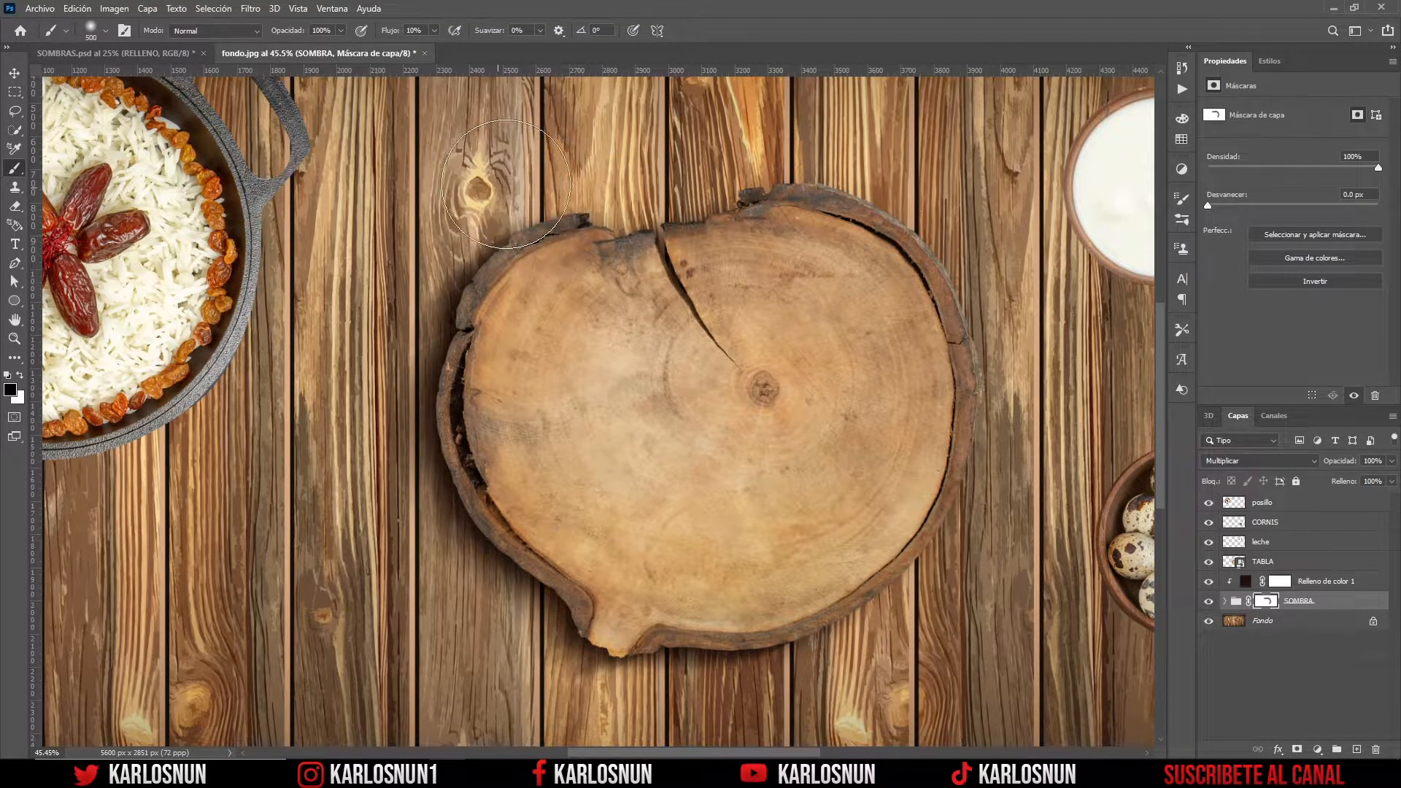
{"action": "scroll", "coordinate": [570, 374], "scroll_direction": "down", "scroll_amount": 2}
{"action": "key", "text": "v"}
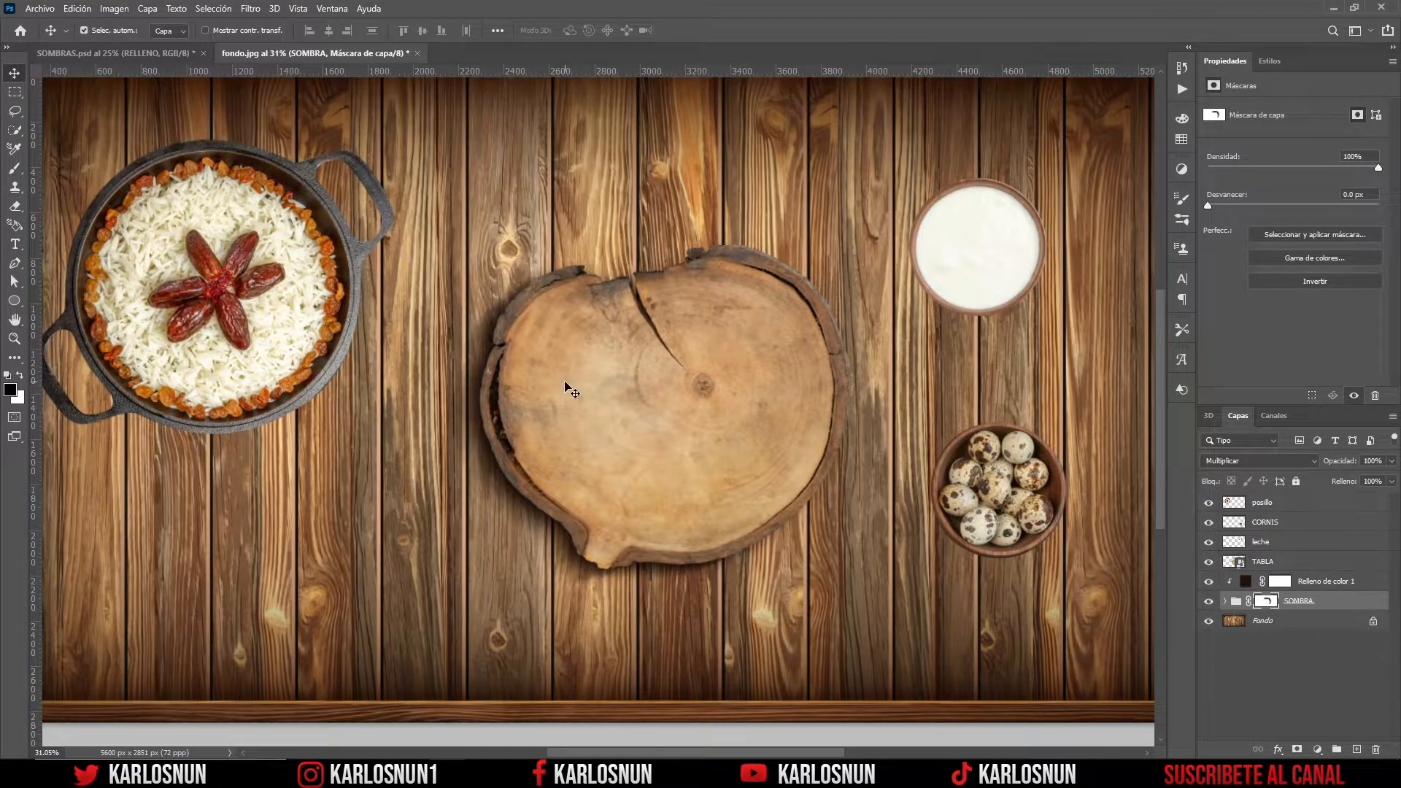
{"action": "scroll", "coordinate": [570, 385], "scroll_direction": "down", "scroll_amount": 1}
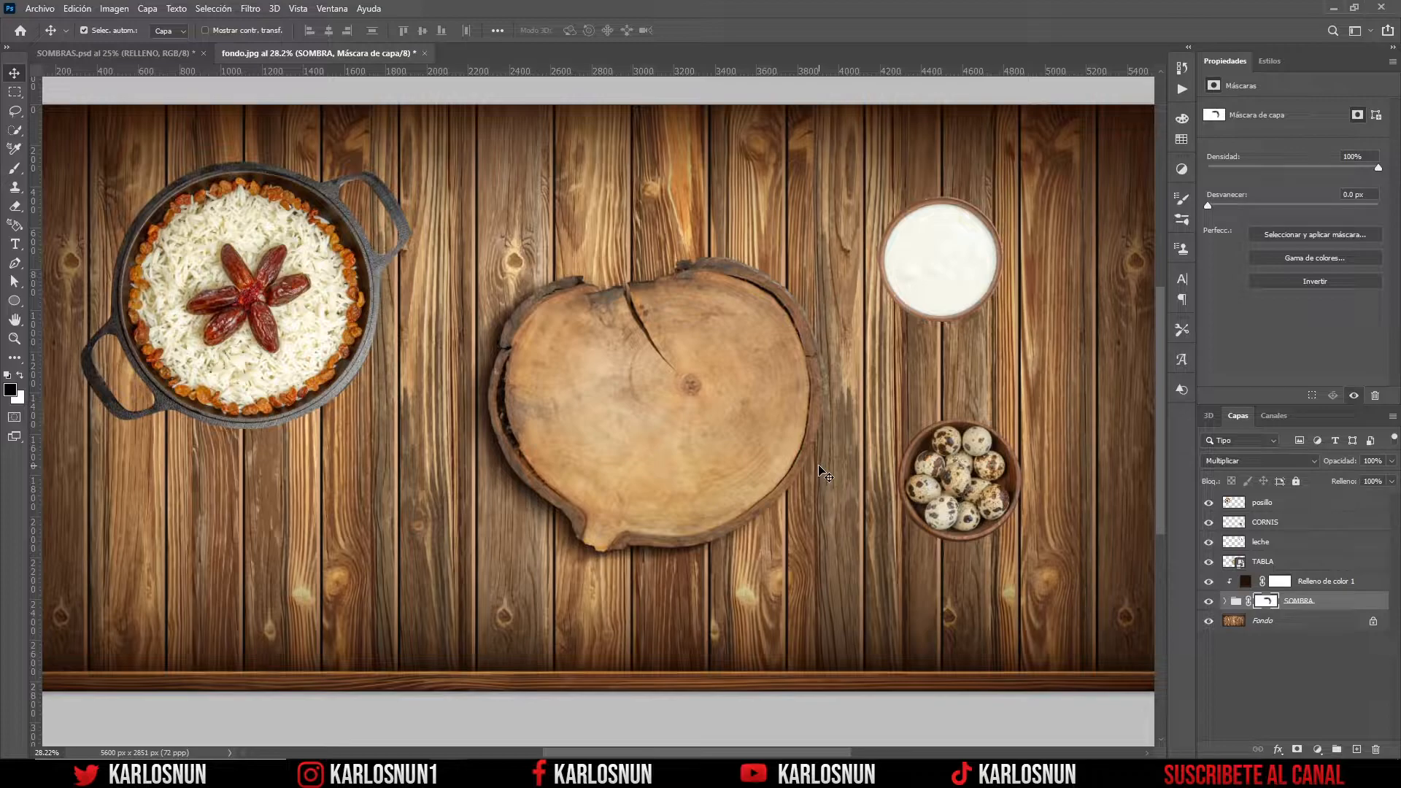
- Open the TABLA smart object's contents, tabla.psb, for editing
{"action": "left_click", "coordinate": [1284, 563]}
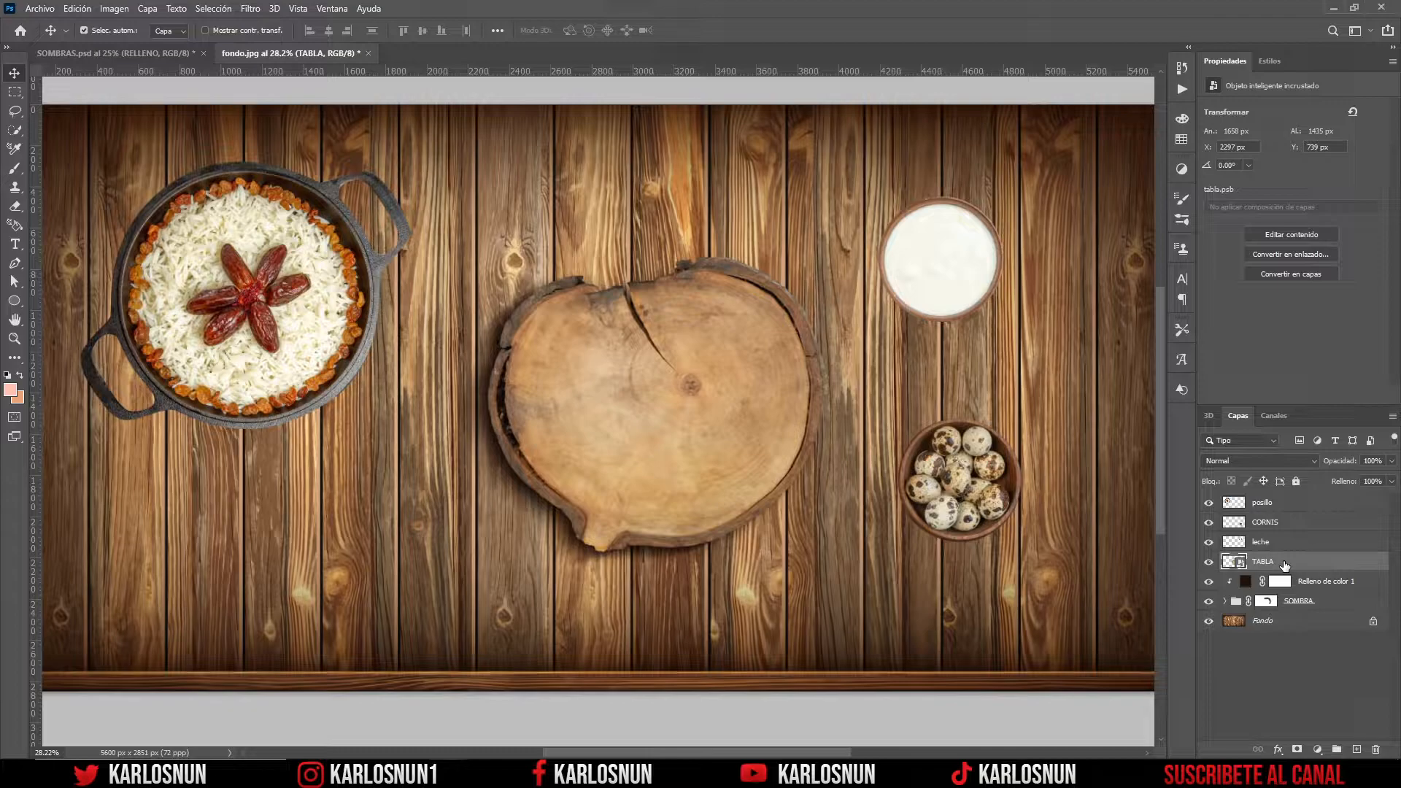
{"action": "double_click", "coordinate": [1232, 563]}
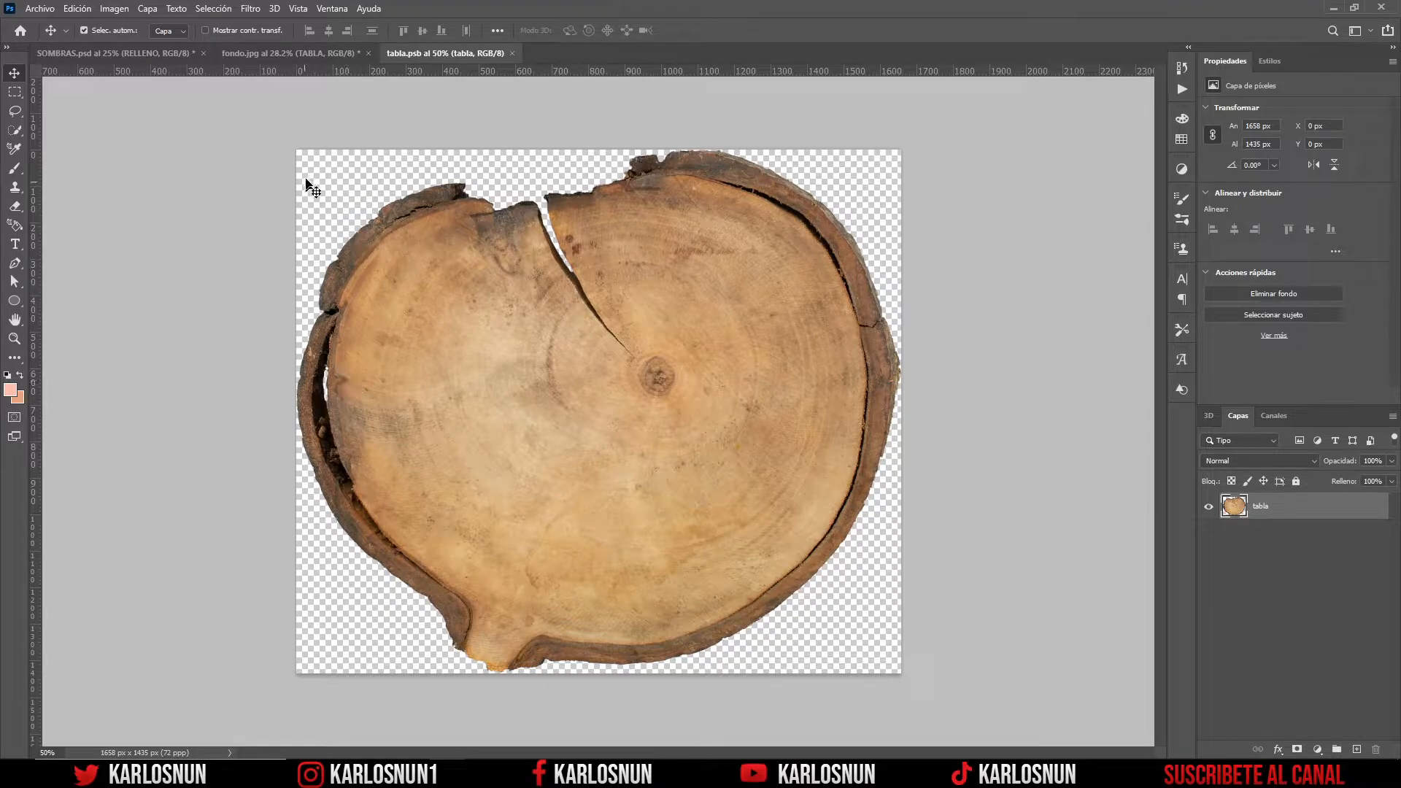
{"action": "left_click", "coordinate": [299, 54]}
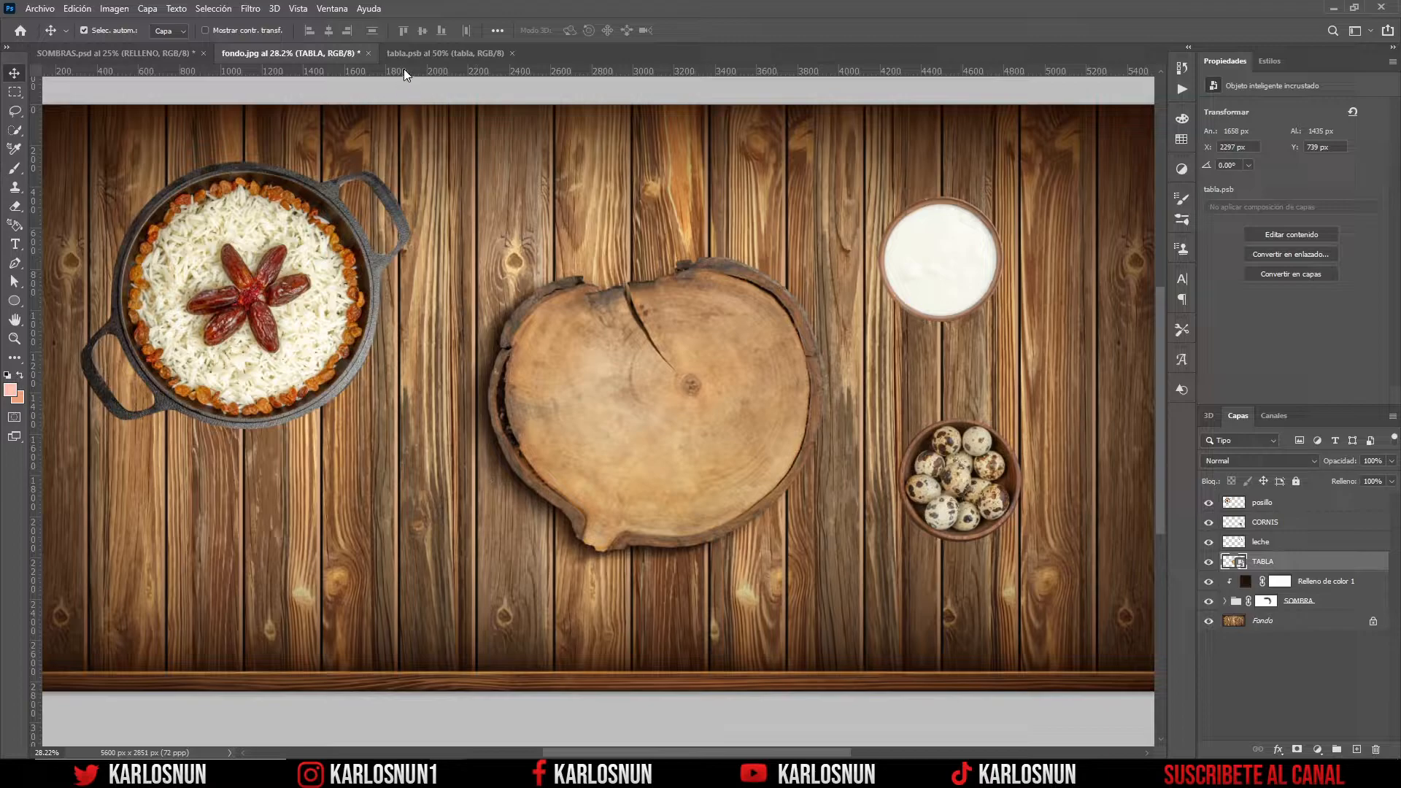
{"action": "left_click", "coordinate": [418, 55]}
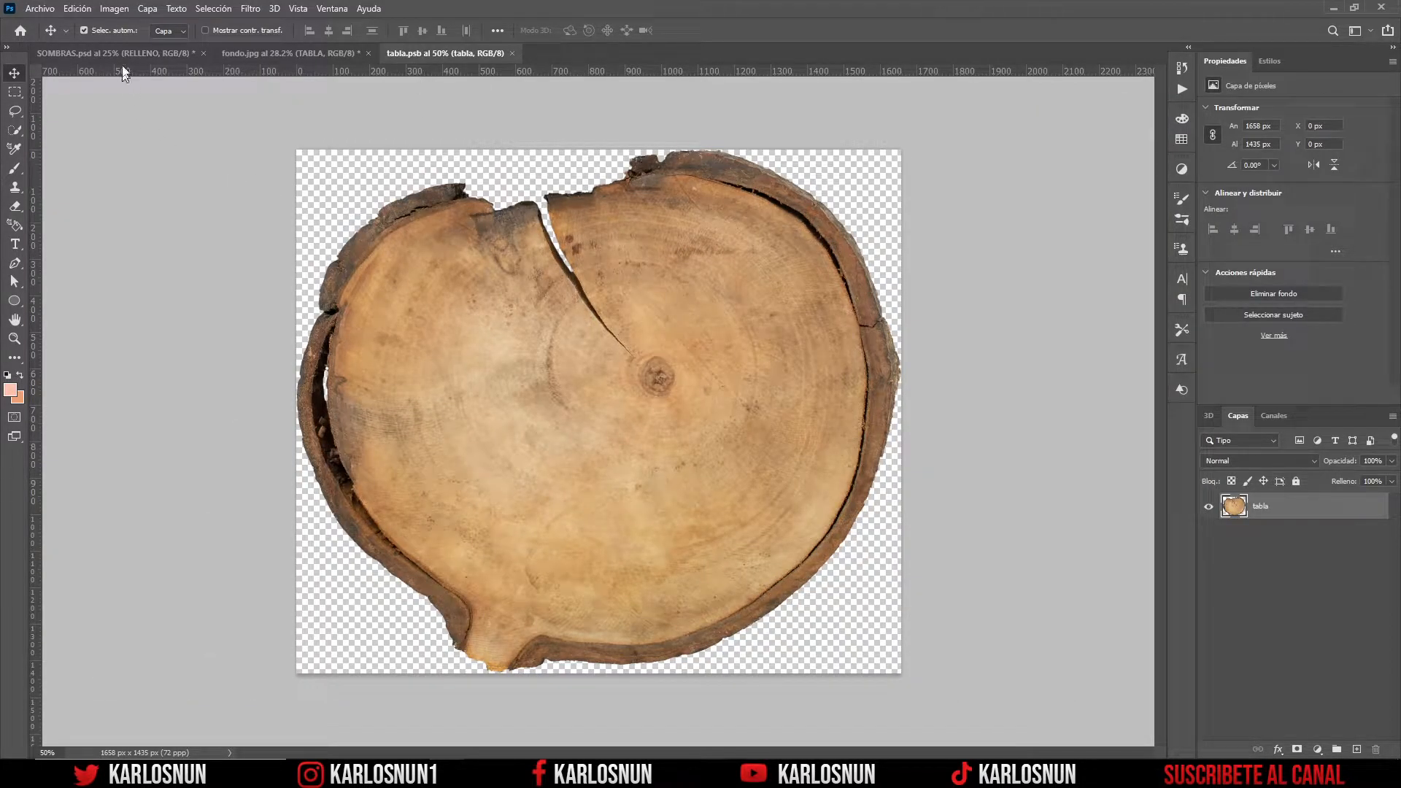
- Enlarge the tabla.psb canvas to 5500 pixels wide and 2851 pixels high
{"action": "left_click", "coordinate": [114, 8]}
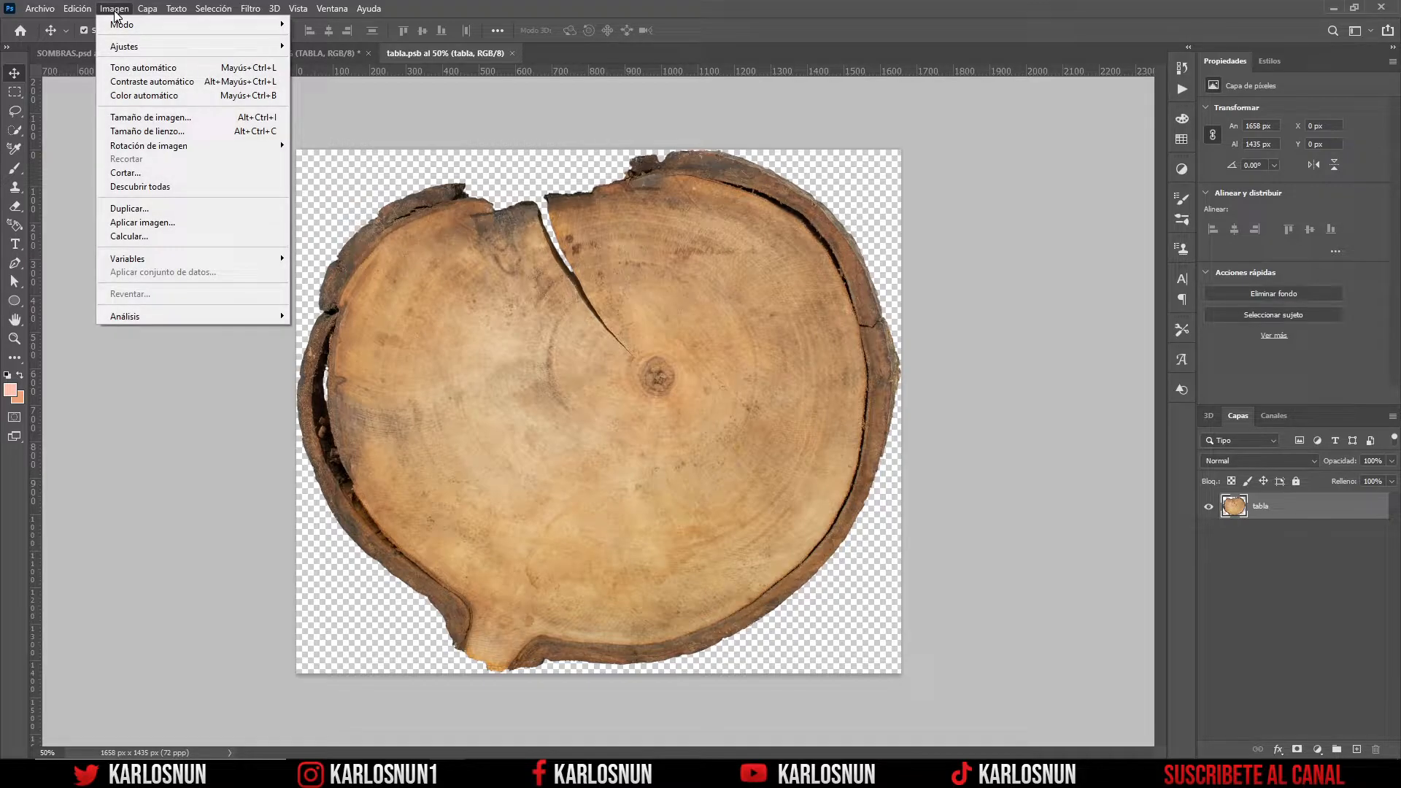
{"action": "left_click", "coordinate": [150, 132]}
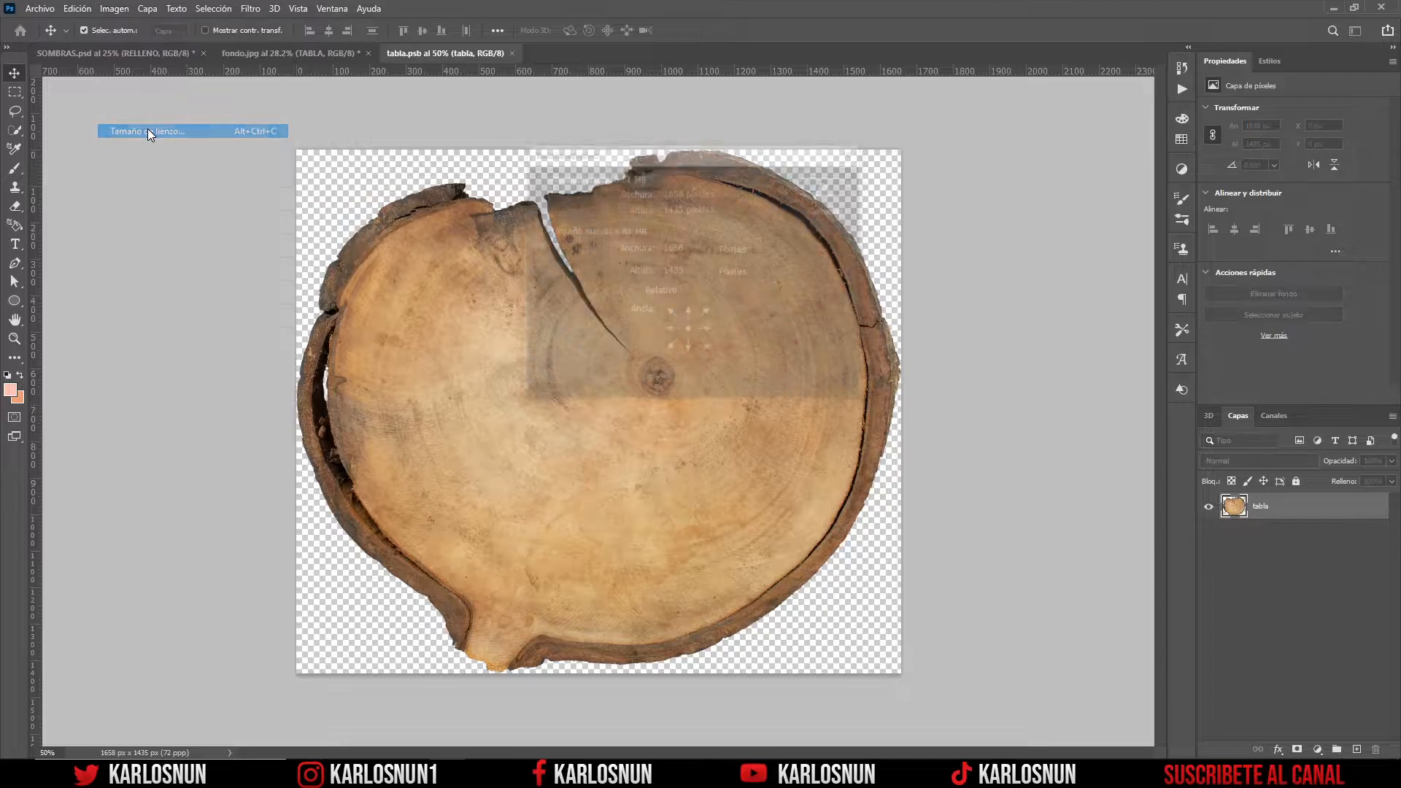
{"action": "left_click_drag", "start_coordinate": [680, 249], "coordinate": [642, 243]}
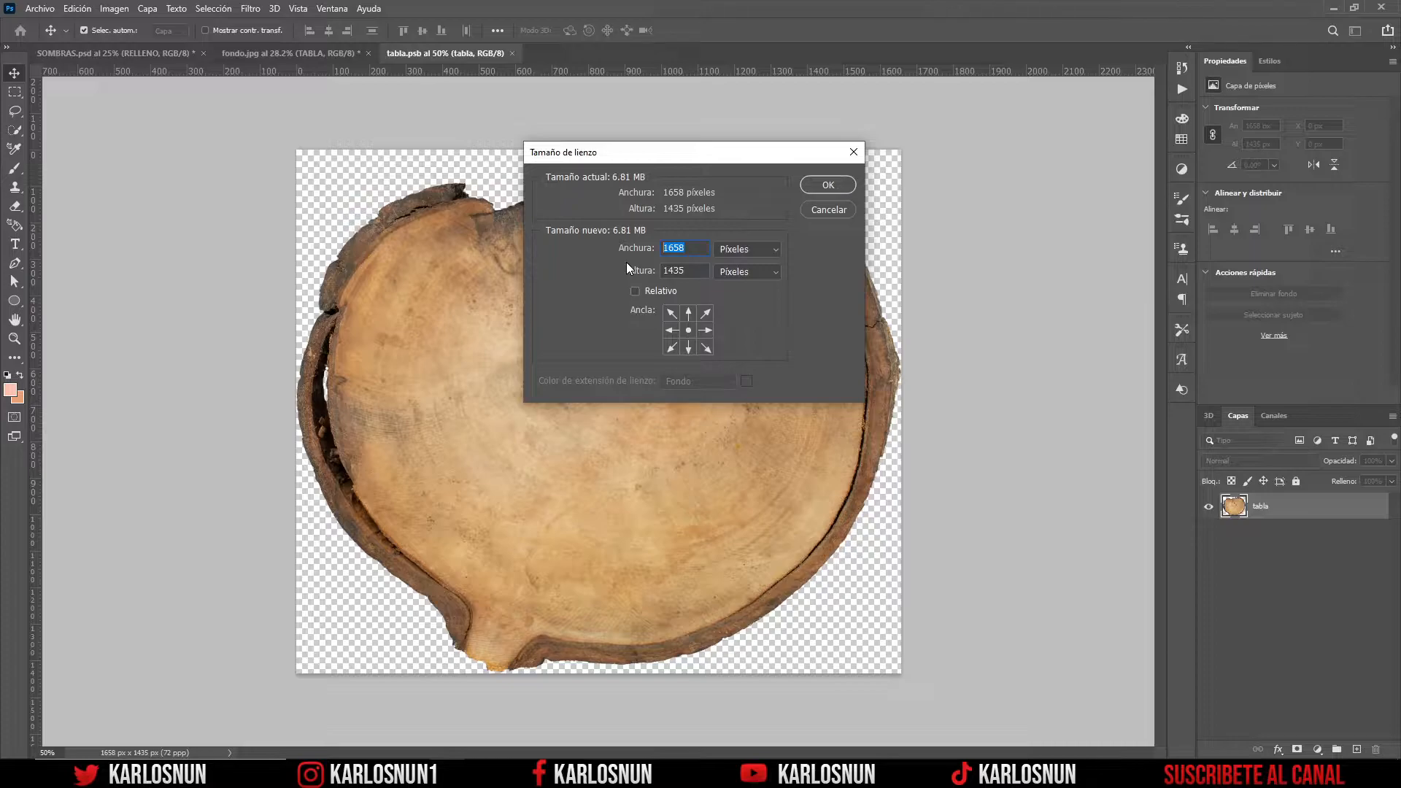
{"action": "type", "text": "5500"}
{"action": "left_click_drag", "start_coordinate": [693, 271], "coordinate": [619, 271]}
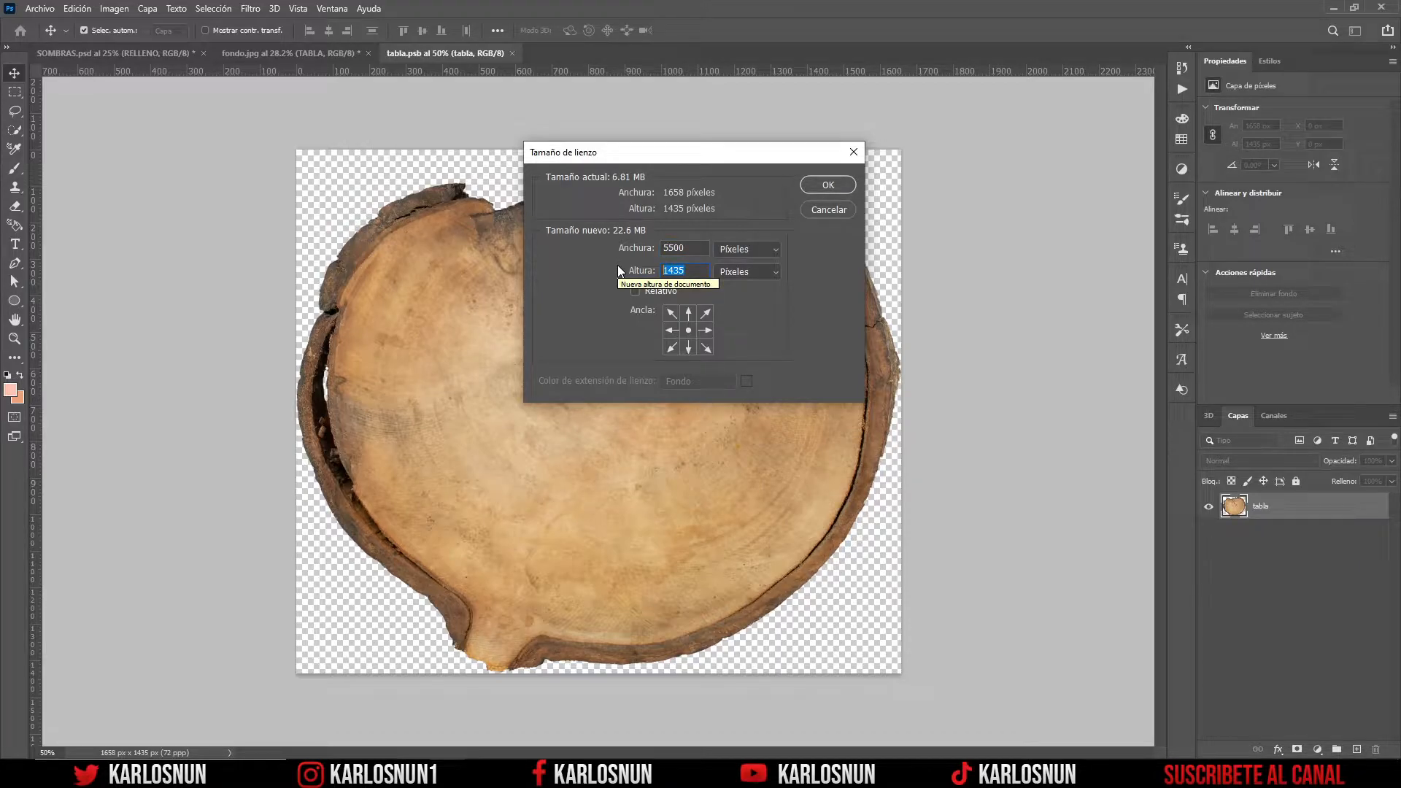
{"action": "type", "text": "2851"}
{"action": "left_click", "coordinate": [811, 186]}
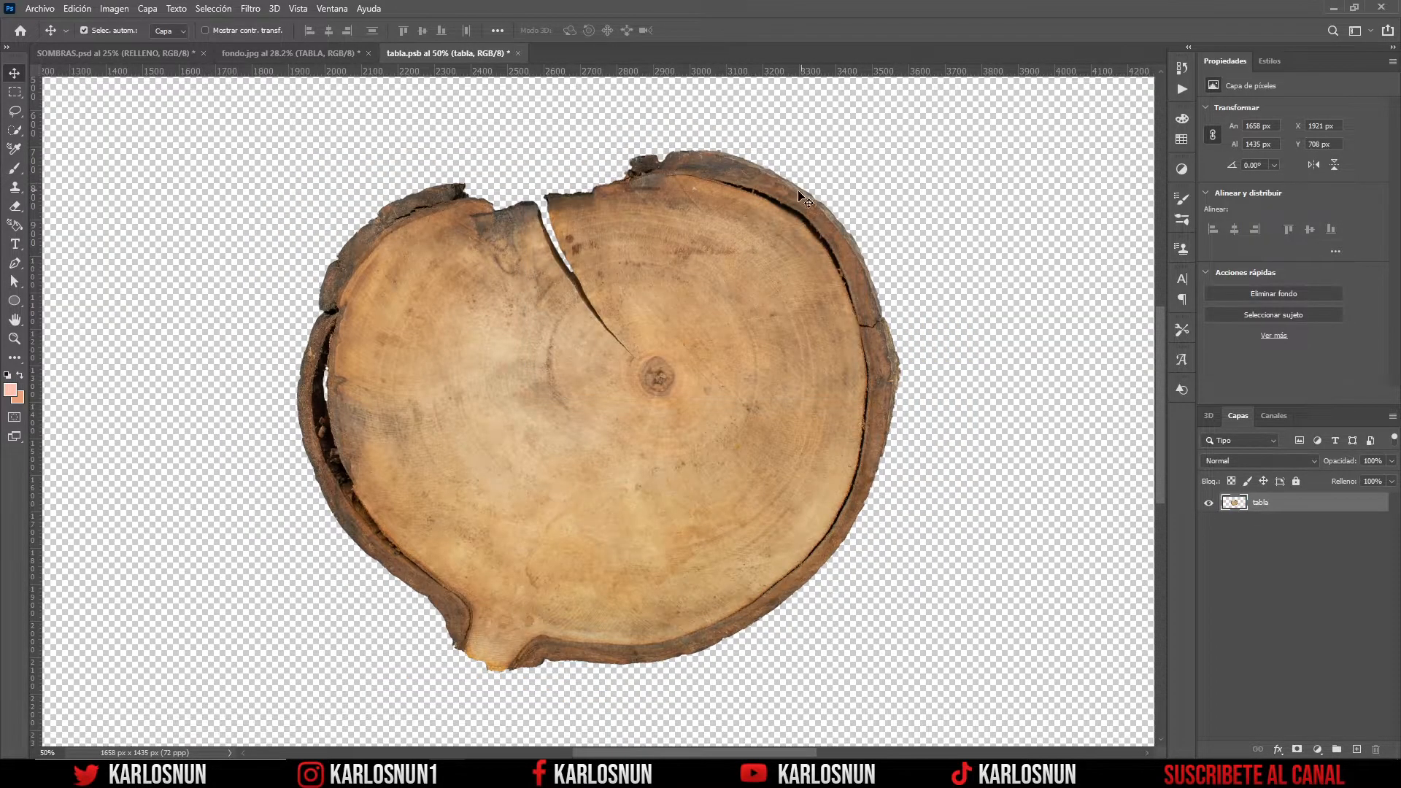
{"action": "key", "text": "ctrl+0"}
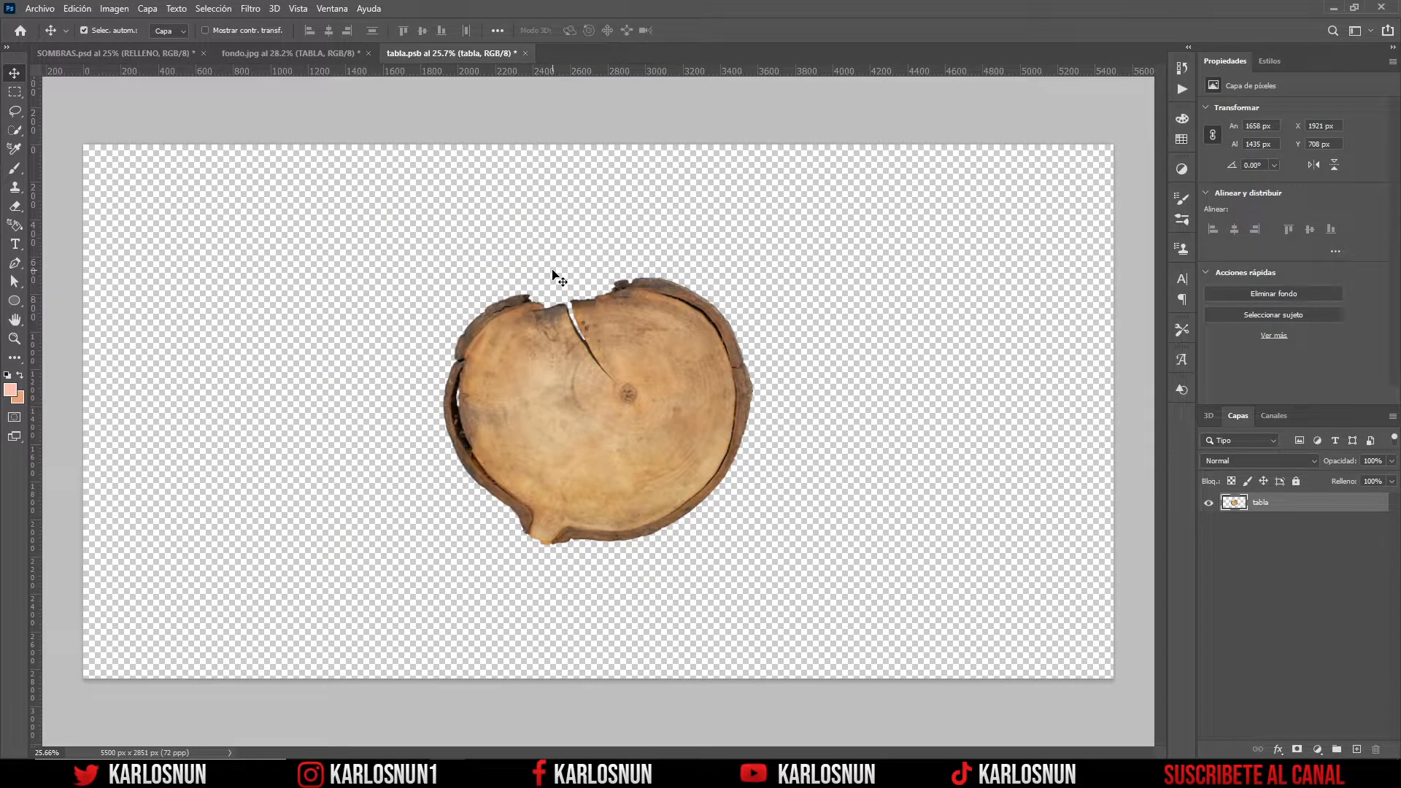
- Copy the rice pan from the posillo layer in fondo.jpg
{"action": "left_click", "coordinate": [343, 54]}
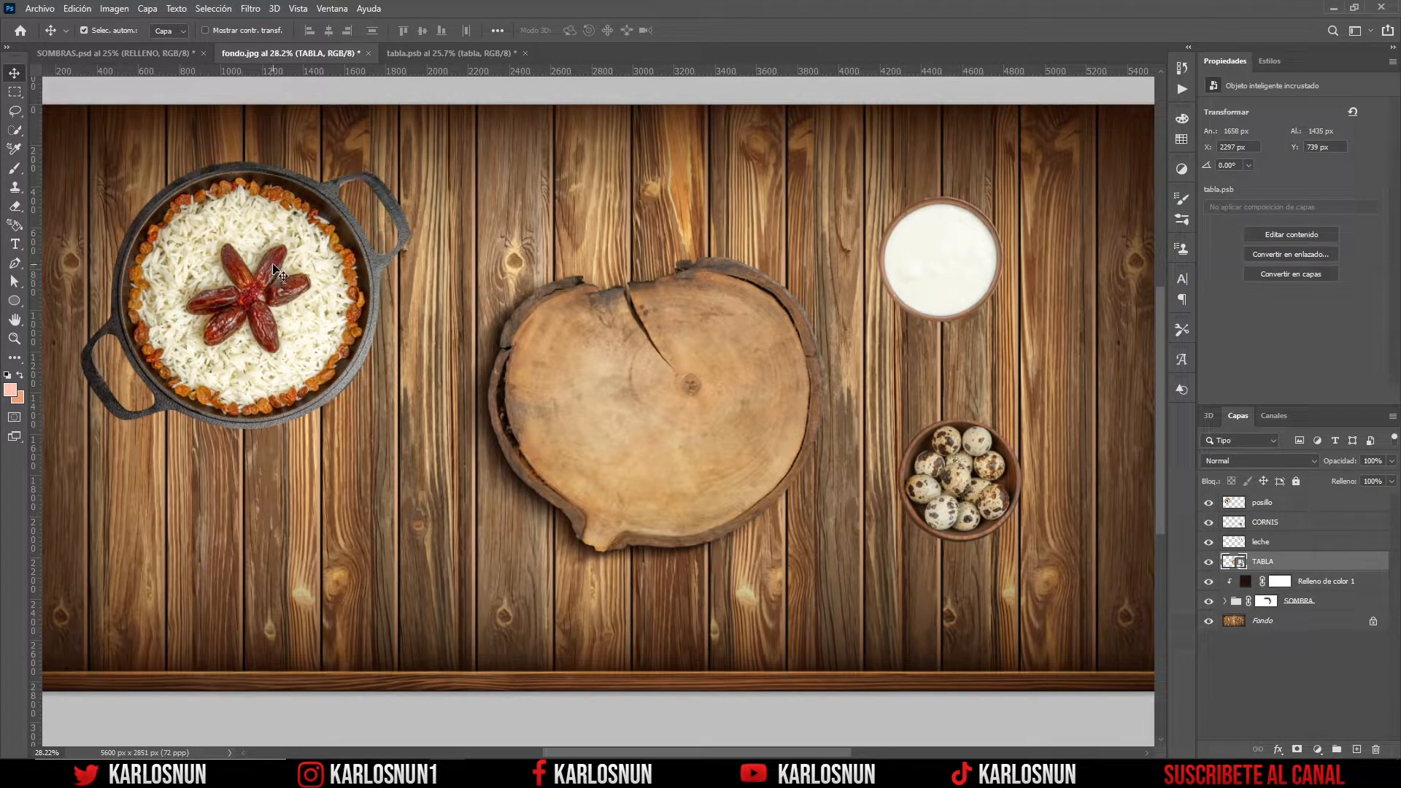
{"action": "left_click", "coordinate": [1283, 504]}
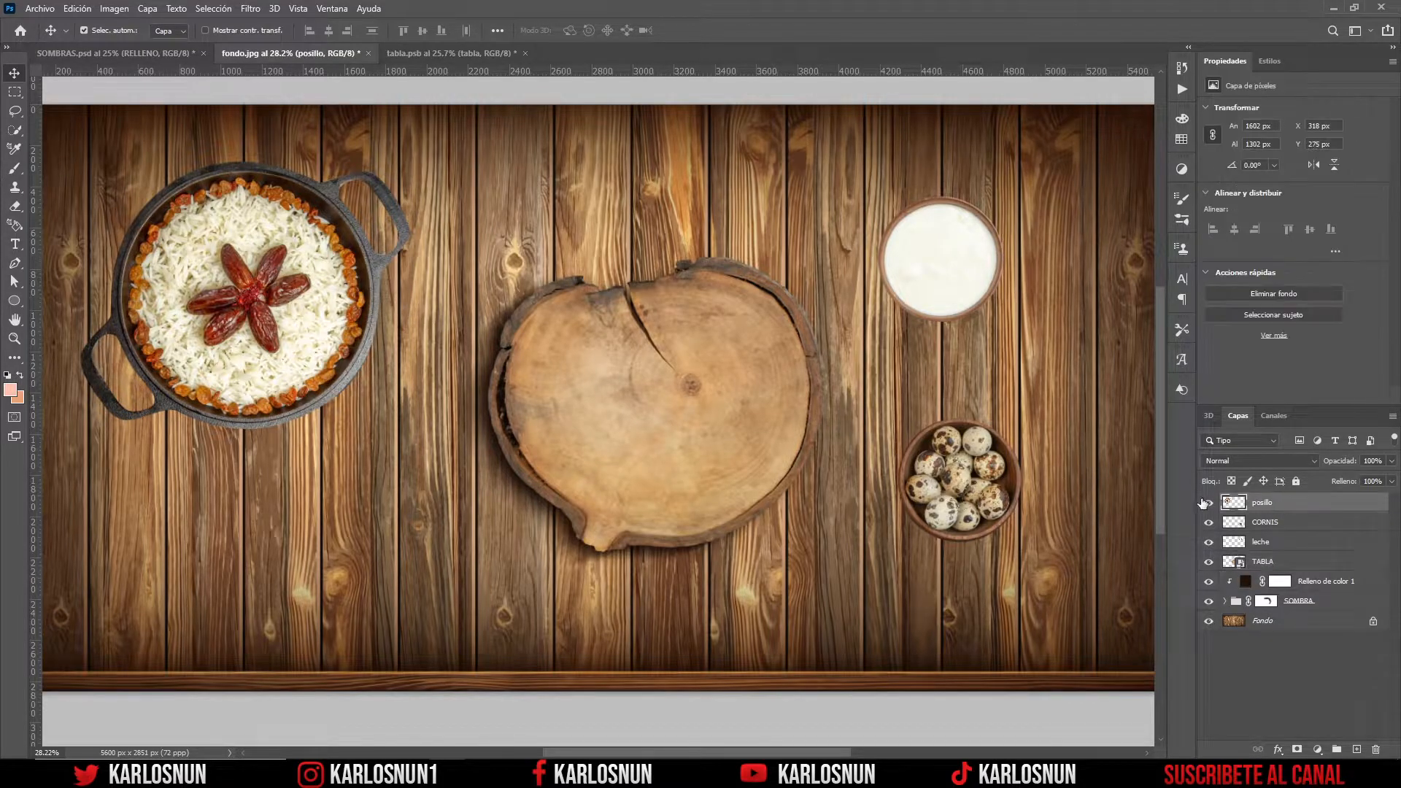
{"action": "left_click", "coordinate": [1209, 502]}
{"action": "left_click", "coordinate": [1209, 503]}
{"action": "left_click", "coordinate": [91, 15]}
{"action": "left_click", "coordinate": [86, 108]}
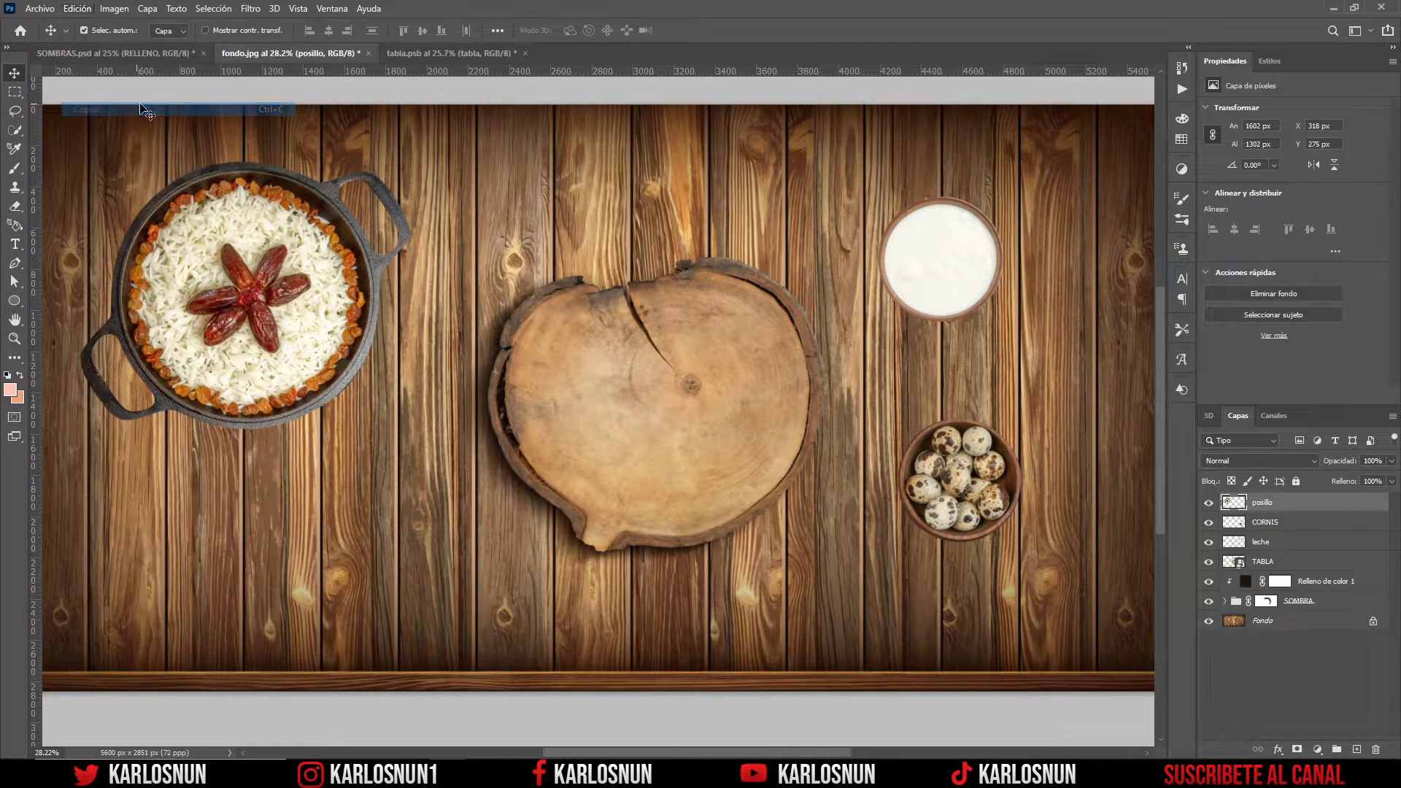
- Paste the rice pan into tabla.psb and place it to the upper left of the wooden board, at about X 192, Y 221 px
{"action": "left_click", "coordinate": [419, 54]}
{"action": "left_click", "coordinate": [78, 10]}
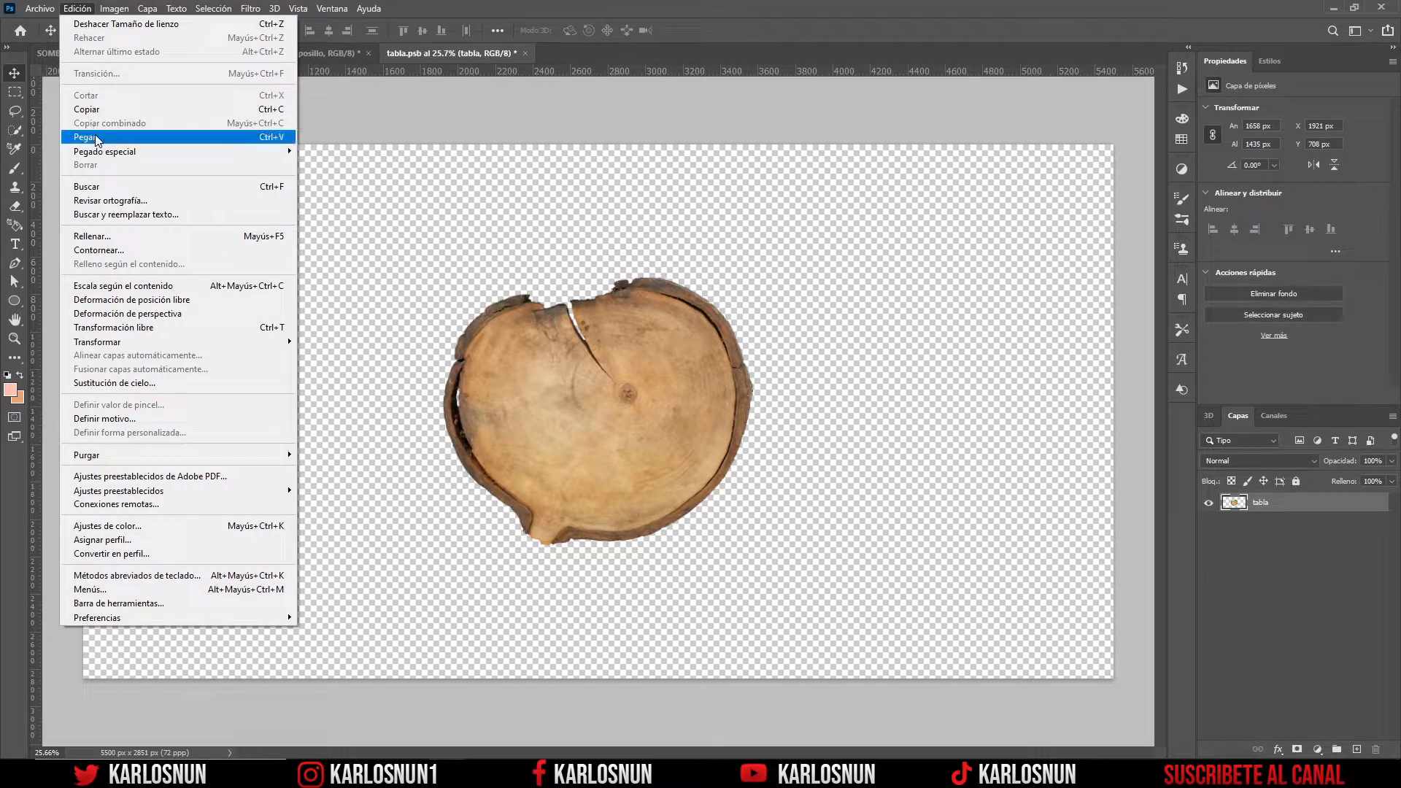
{"action": "left_click", "coordinate": [96, 137]}
{"action": "left_click_drag", "start_coordinate": [620, 427], "coordinate": [282, 318]}
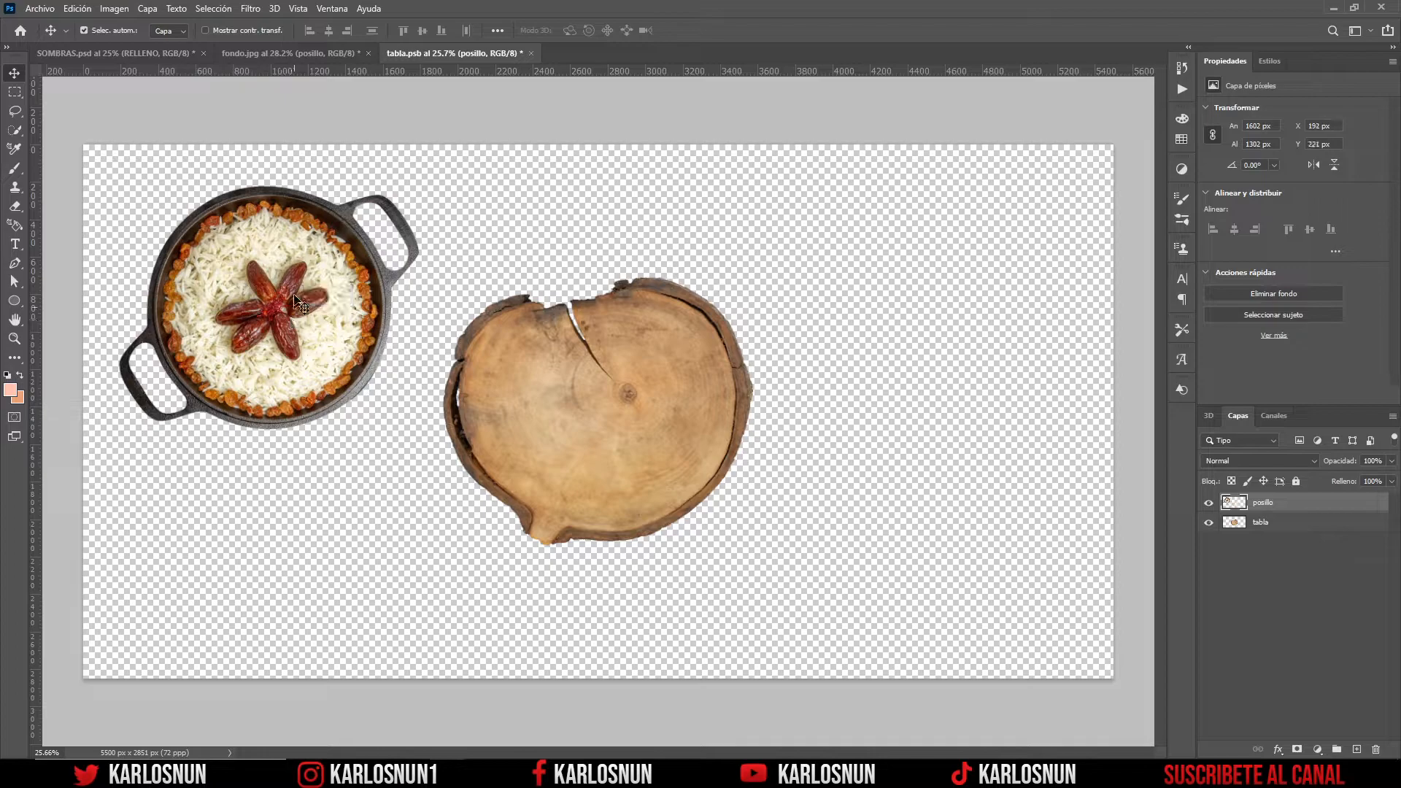
- Copy the bowl of quail eggs from the CORNIS layer in fondo.jpg
{"action": "left_click", "coordinate": [292, 53]}
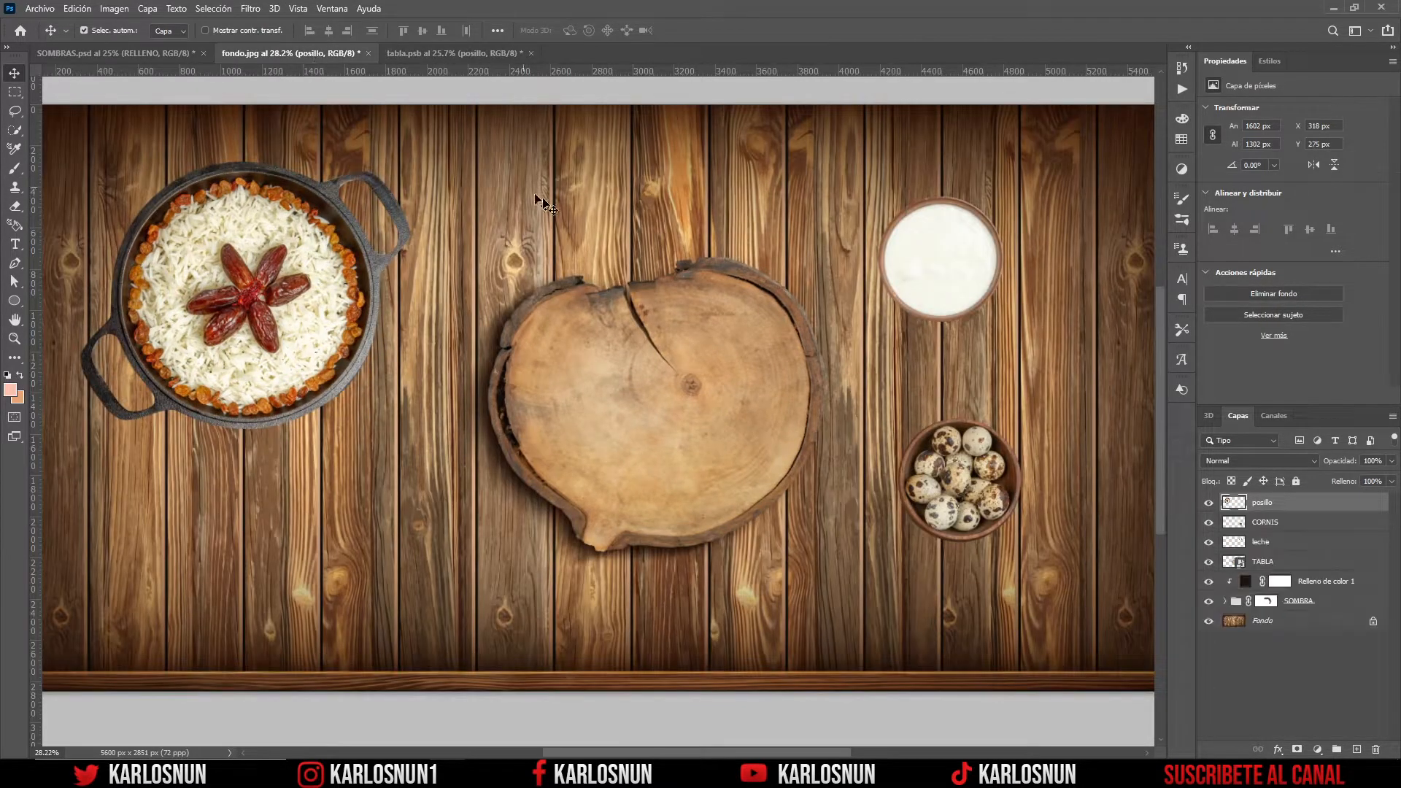
{"action": "left_click", "coordinate": [1264, 522]}
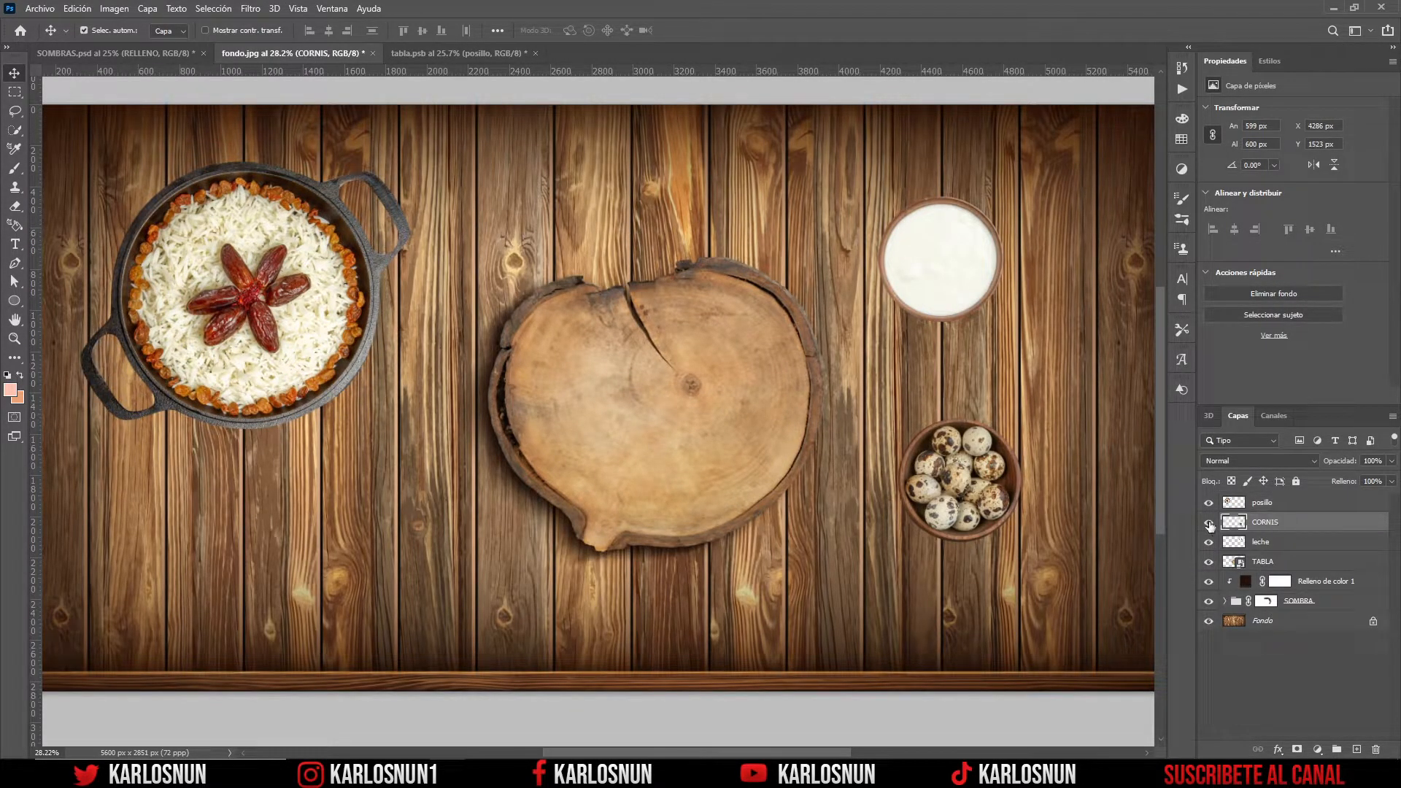
{"action": "left_click", "coordinate": [1208, 522]}
{"action": "left_click", "coordinate": [1208, 523]}
{"action": "left_click", "coordinate": [77, 9]}
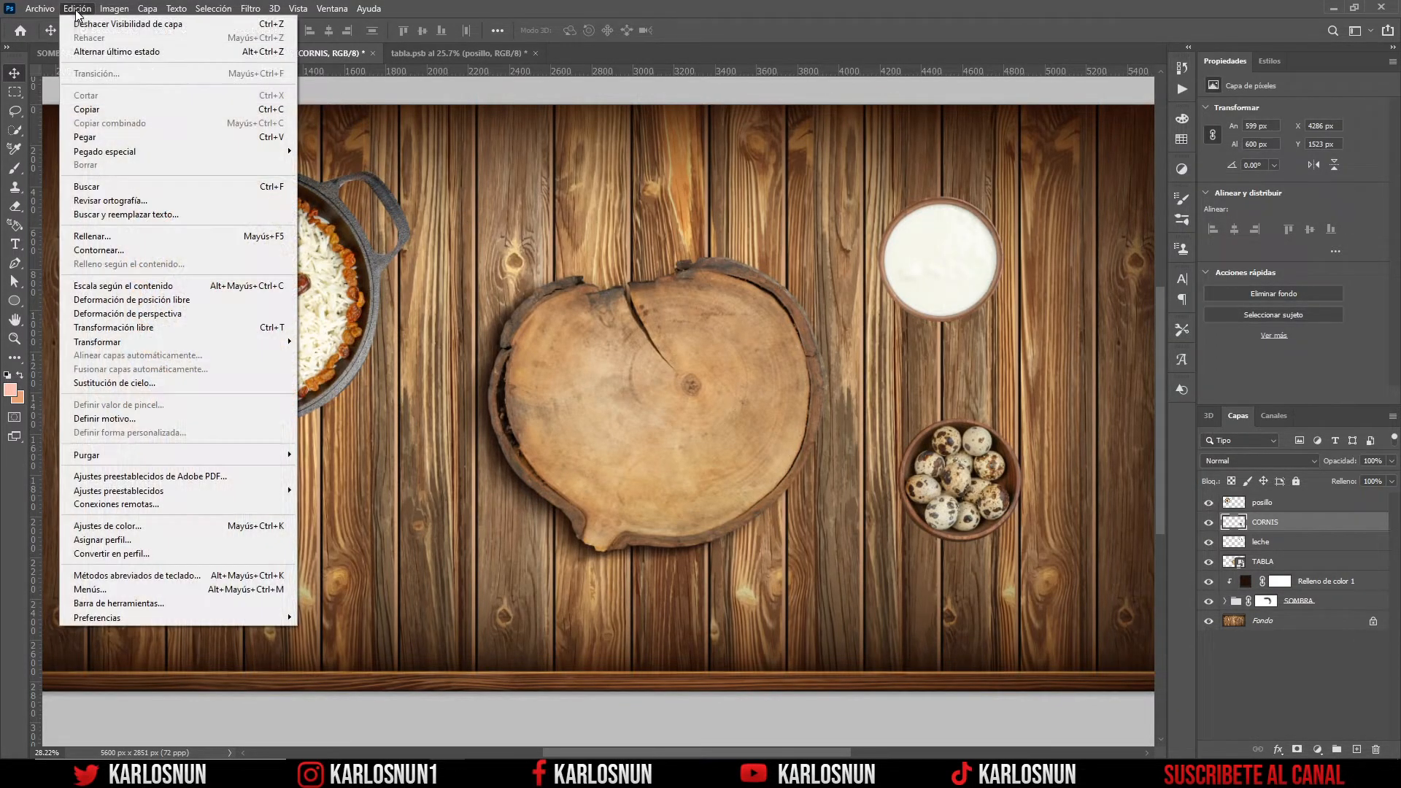
{"action": "left_click", "coordinate": [101, 109]}
- Paste the egg bowl into tabla.psb and place it to the lower right of the board, at about X 4117, Y 1885 px
{"action": "left_click", "coordinate": [452, 53]}
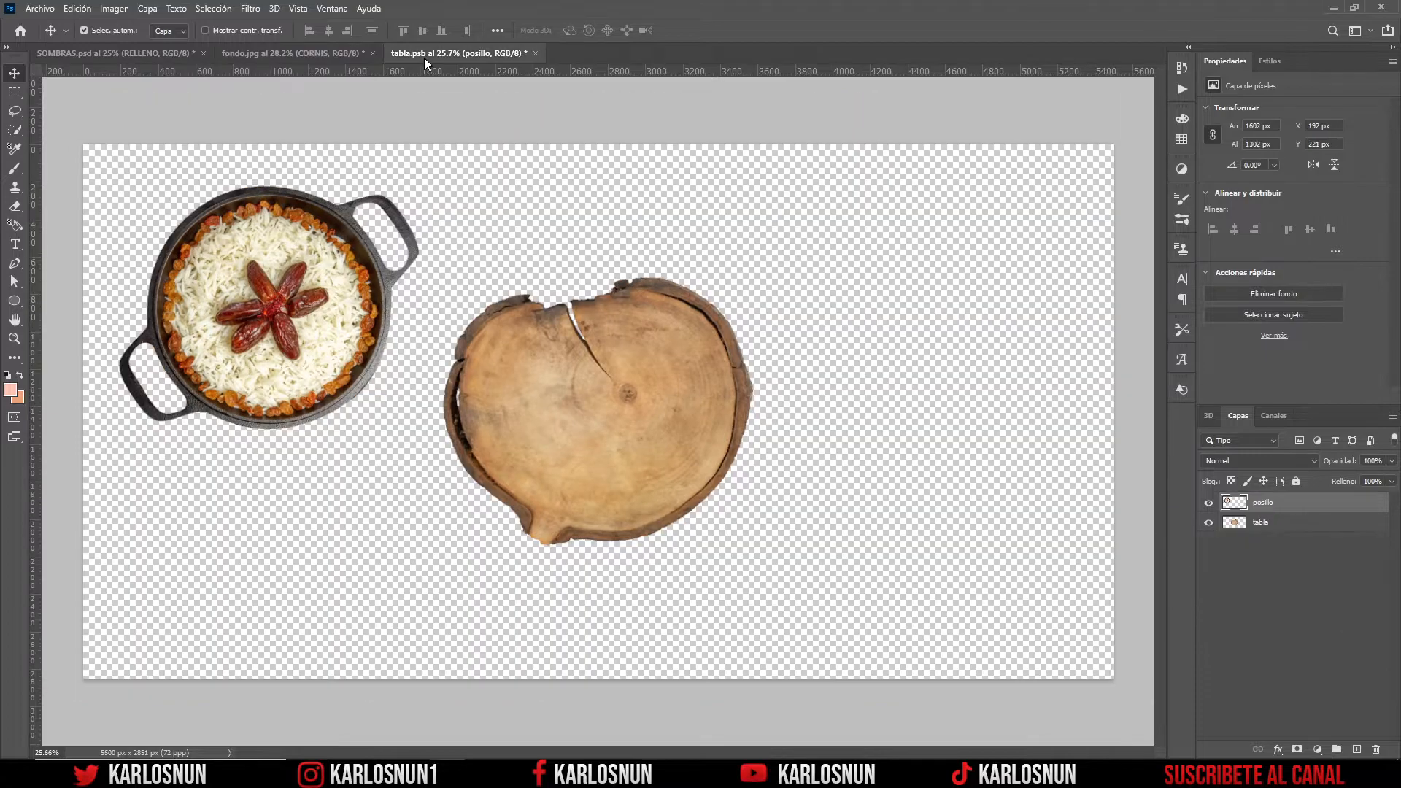
{"action": "left_click", "coordinate": [78, 9]}
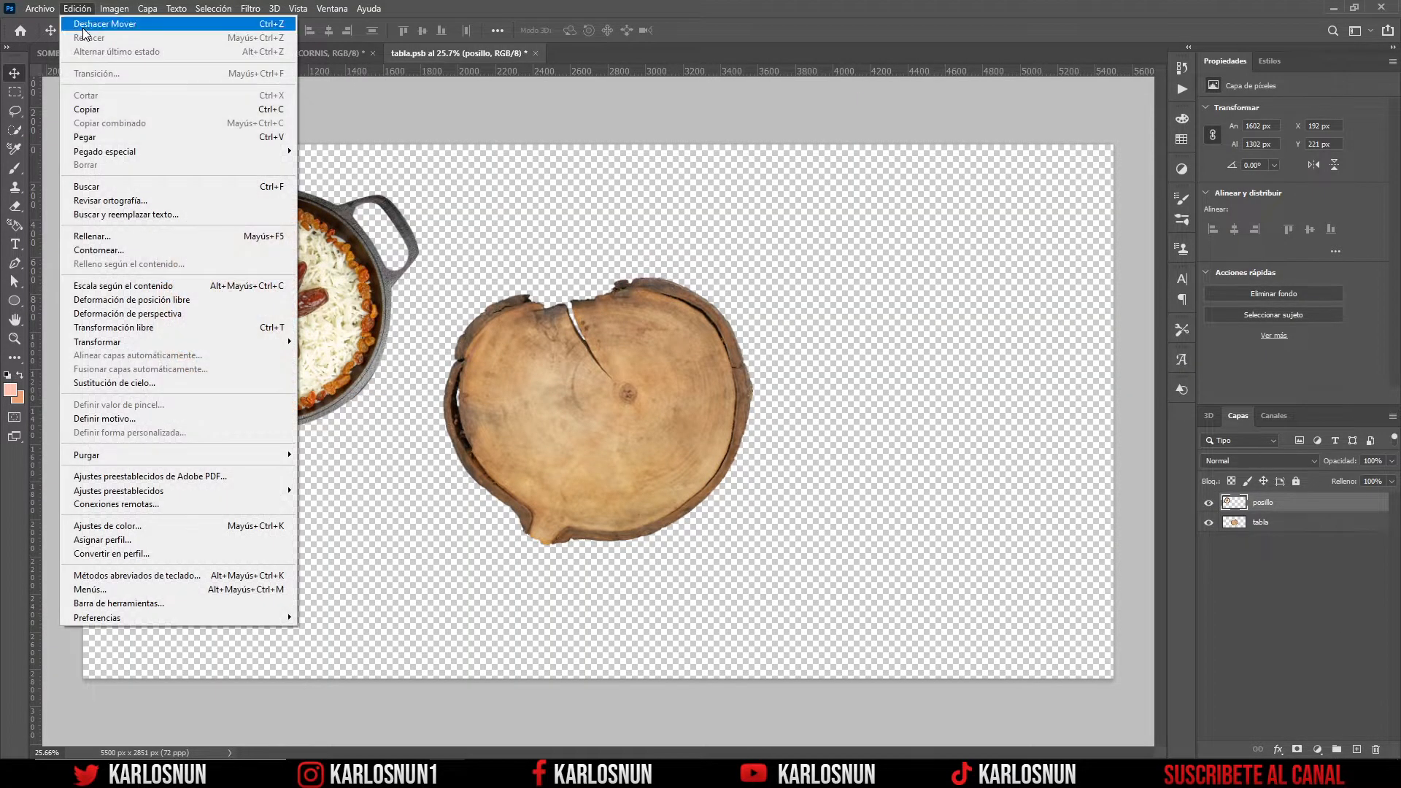
{"action": "left_click", "coordinate": [88, 136]}
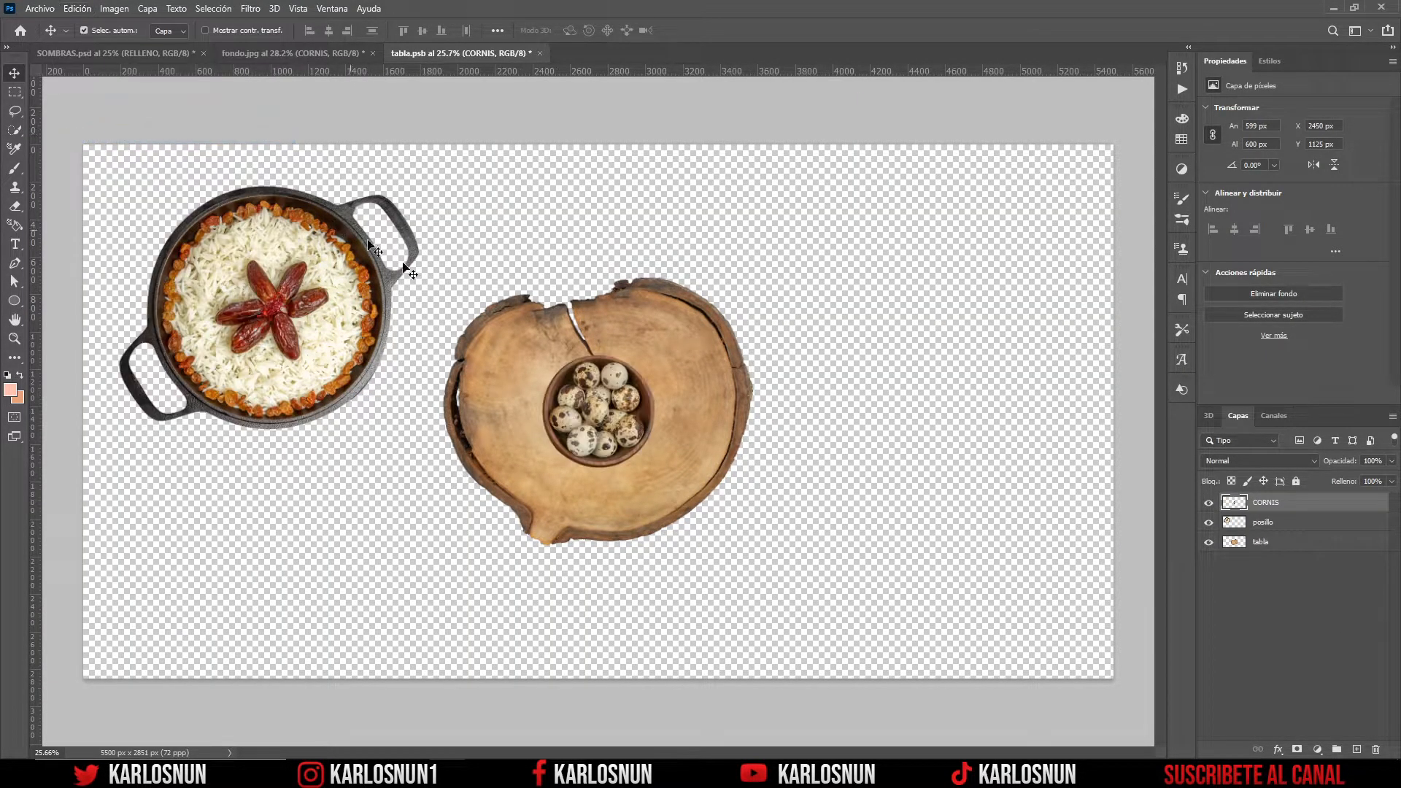
{"action": "left_click_drag", "start_coordinate": [618, 412], "coordinate": [930, 554]}
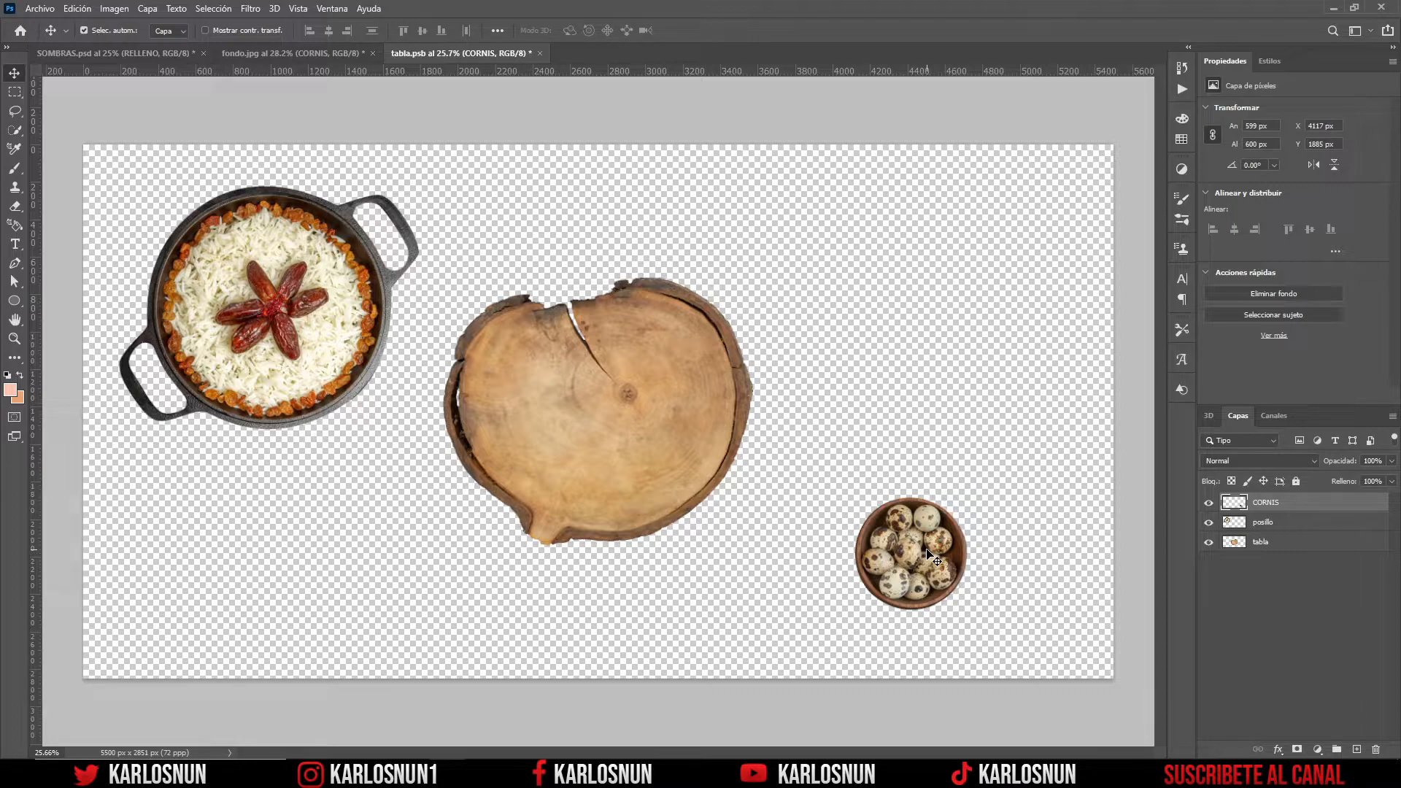
- Copy the milk bowl from the leche layer in fondo.jpg
{"action": "left_click", "coordinate": [280, 62]}
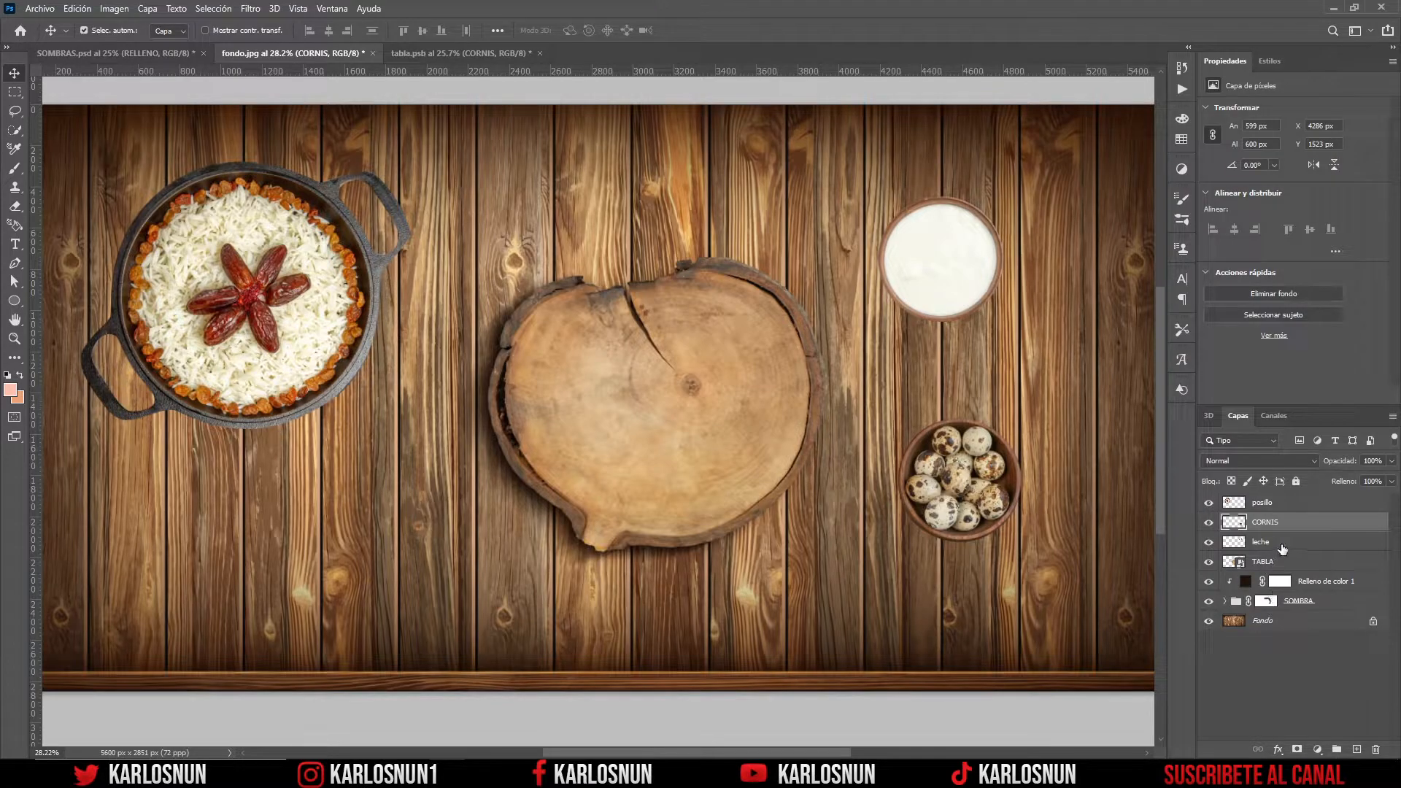
{"action": "left_click", "coordinate": [1282, 547]}
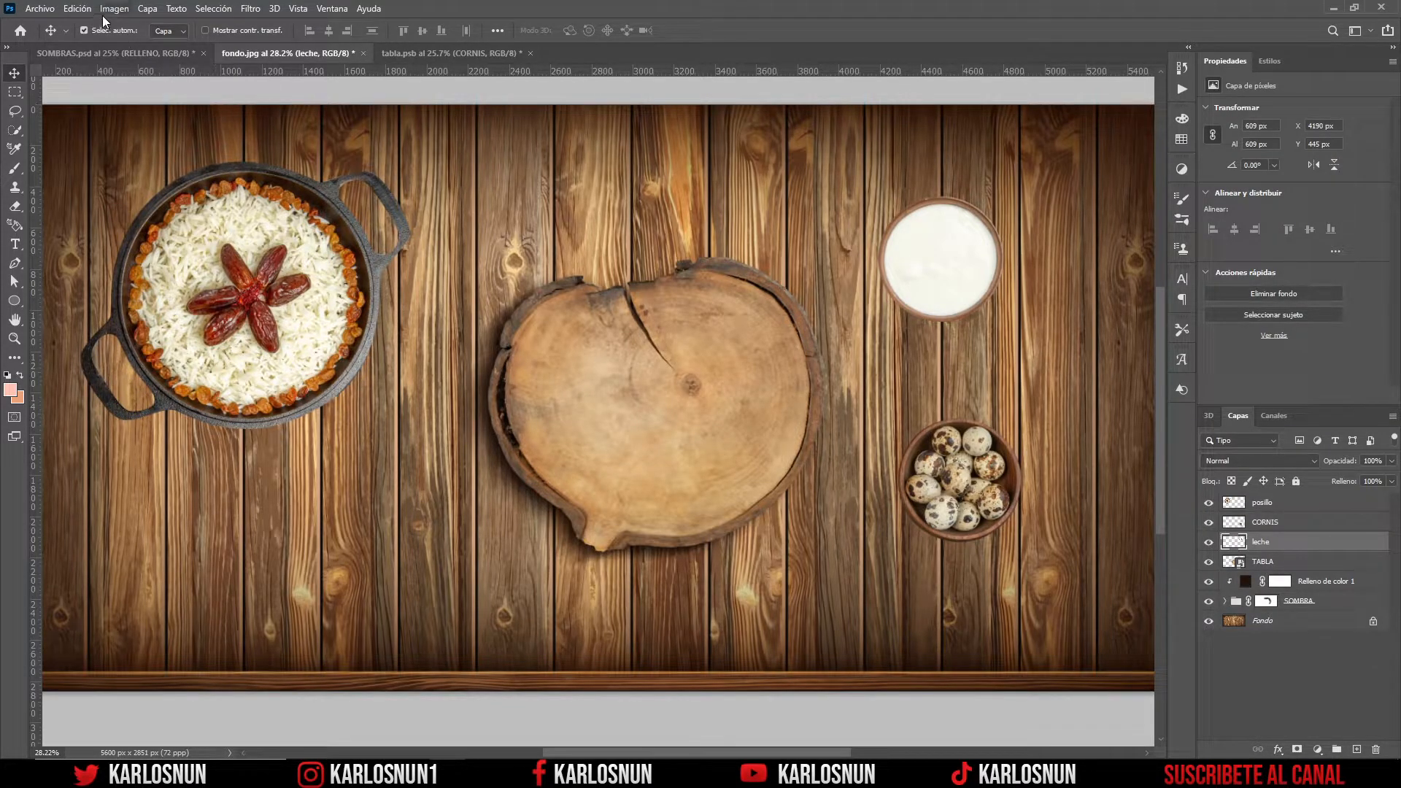
{"action": "left_click", "coordinate": [77, 9]}
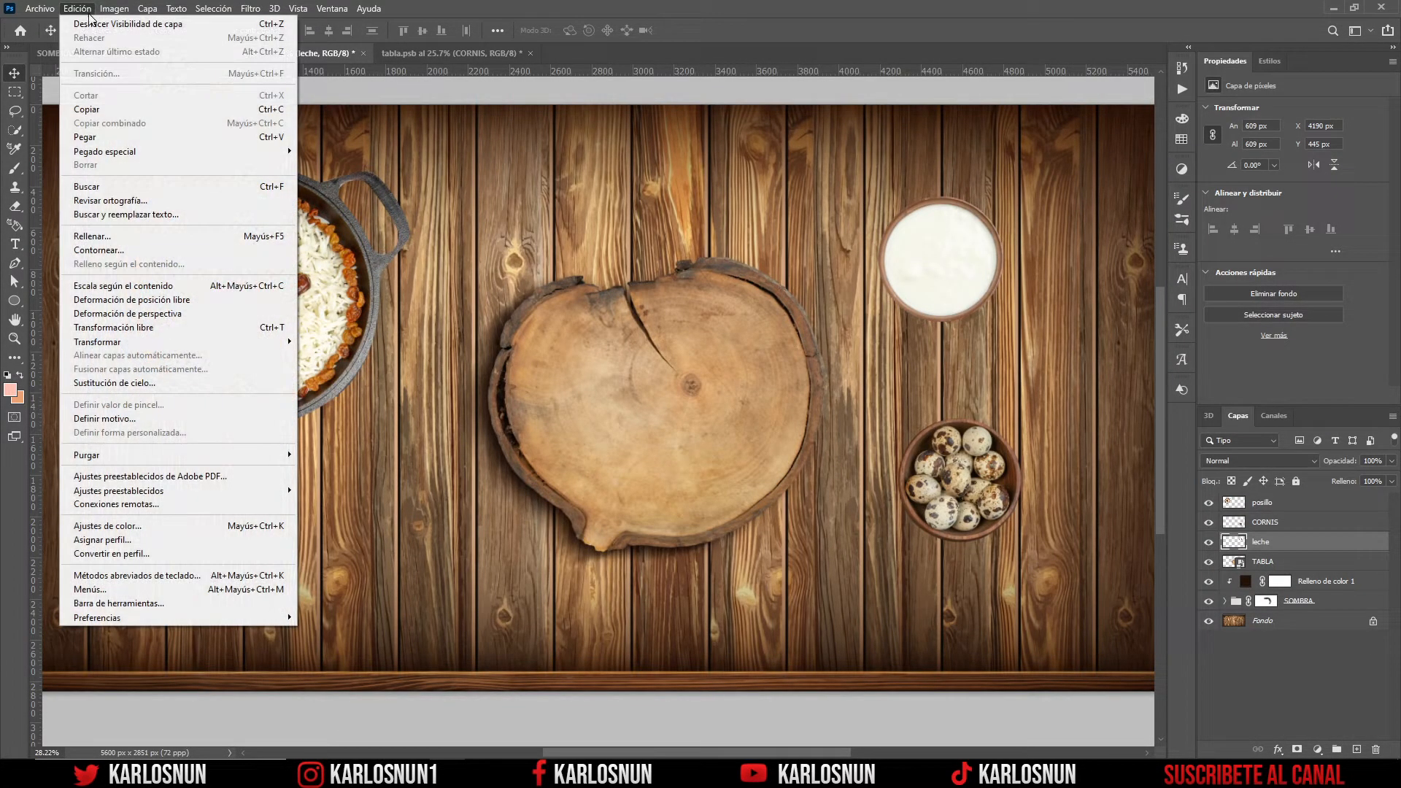
{"action": "left_click", "coordinate": [87, 110]}
- Paste the milk bowl into tabla.psb at about X 4204, Y 459 px and align the egg bowl beneath it
{"action": "left_click", "coordinate": [441, 57]}
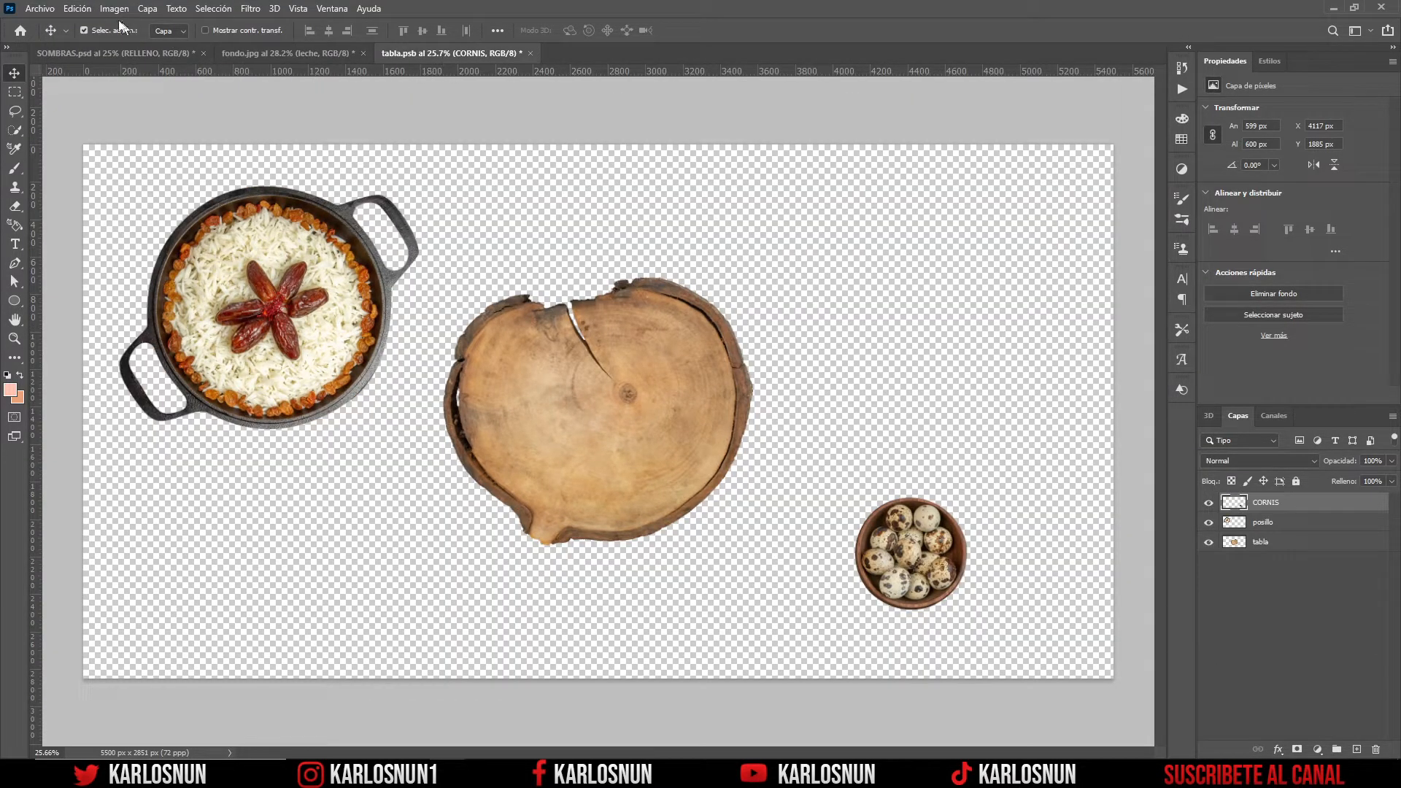
{"action": "left_click", "coordinate": [77, 9]}
{"action": "left_click", "coordinate": [104, 138]}
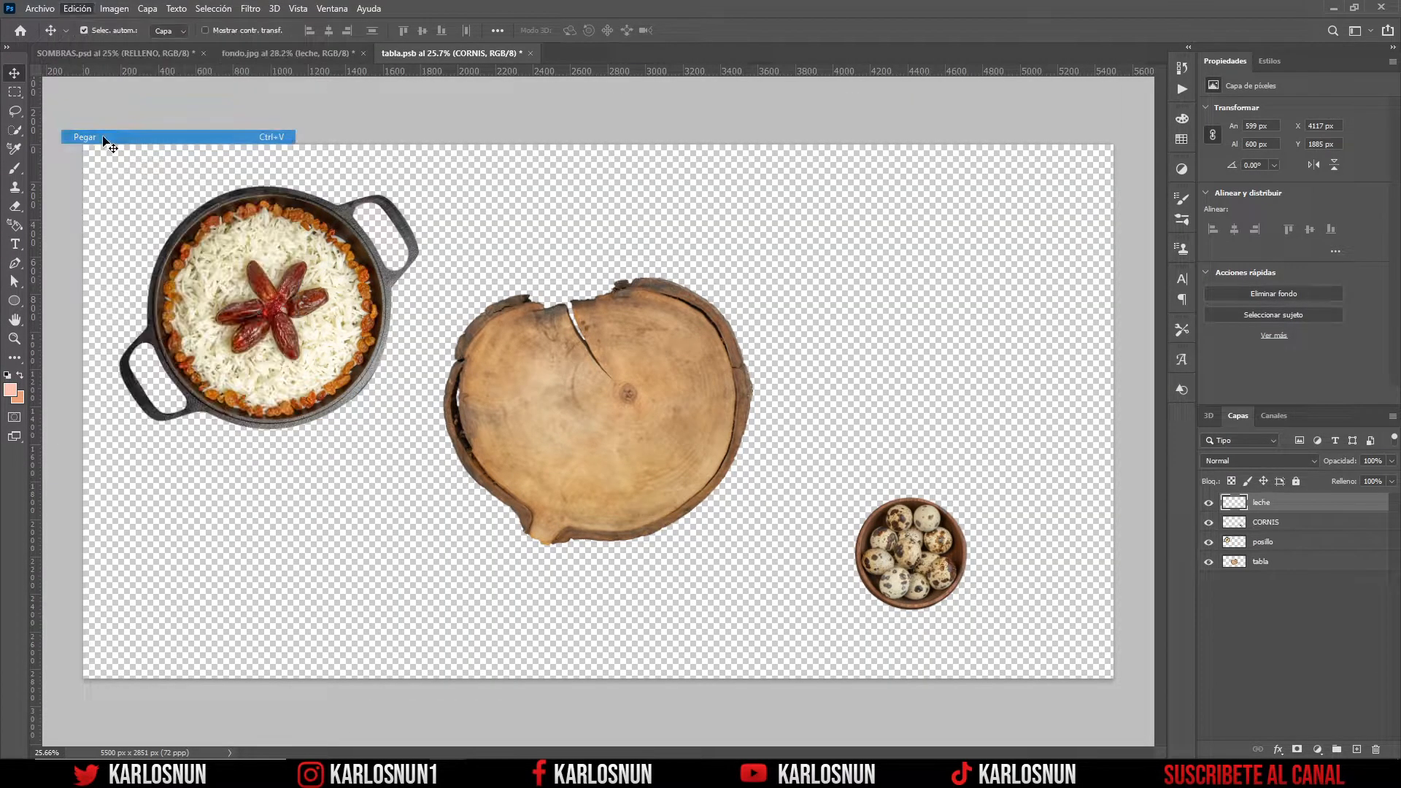
{"action": "left_click_drag", "start_coordinate": [620, 438], "coordinate": [945, 305]}
{"action": "left_click_drag", "start_coordinate": [931, 558], "coordinate": [947, 530]}
{"action": "left_click_drag", "start_coordinate": [941, 324], "coordinate": [942, 334]}
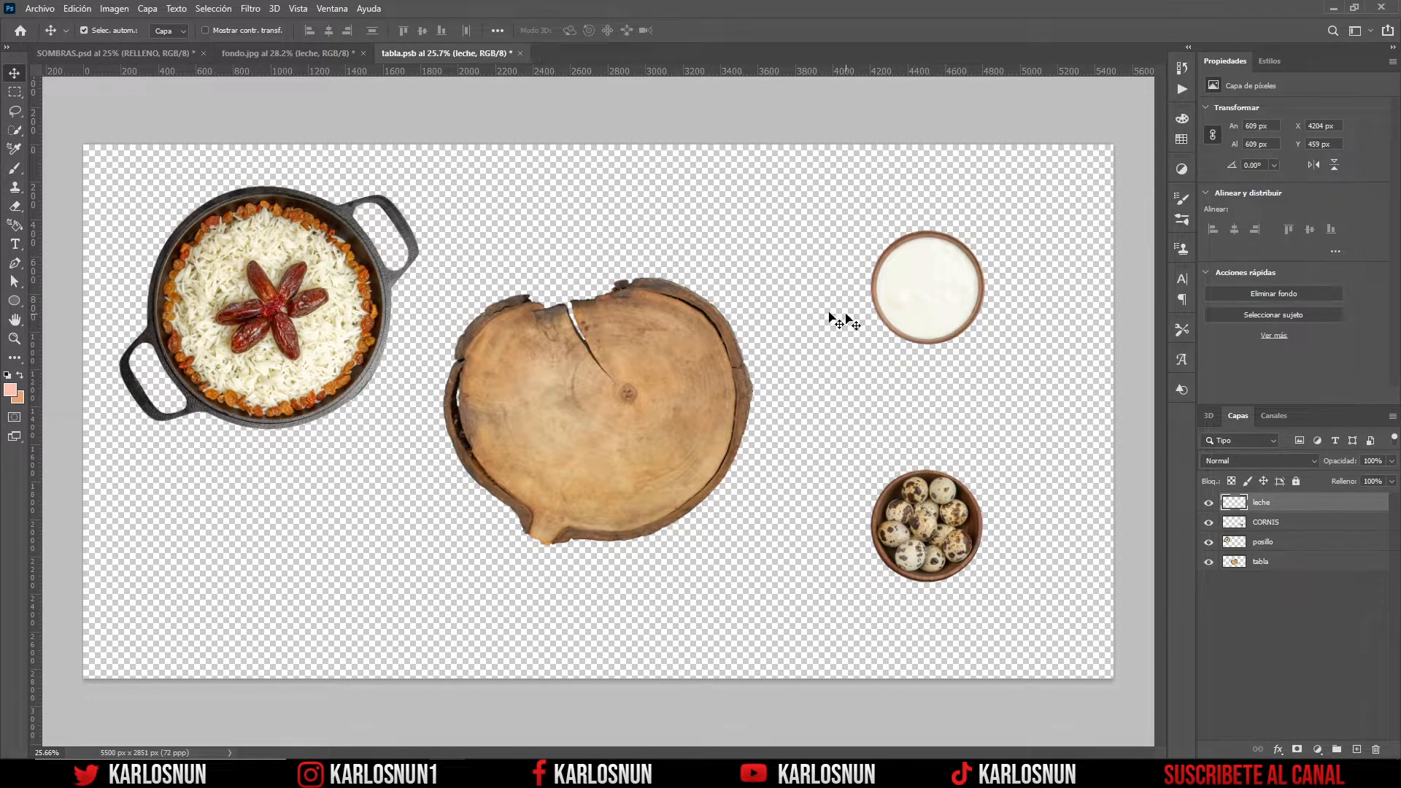
- Save and close tabla.psb, and hide the original posillo, CORNIS and leche layers in fondo.jpg
{"action": "left_click", "coordinate": [520, 54]}
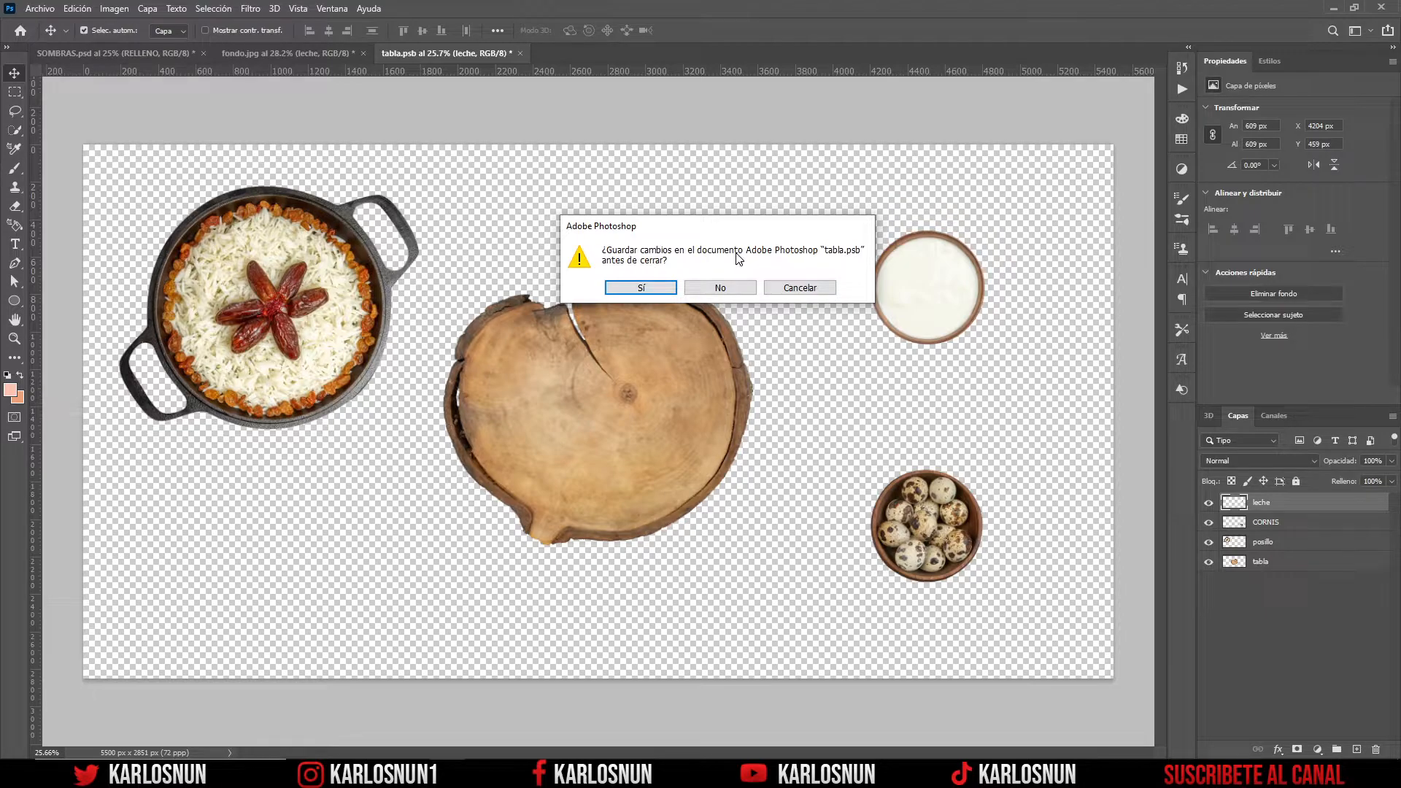
{"action": "left_click", "coordinate": [645, 290]}
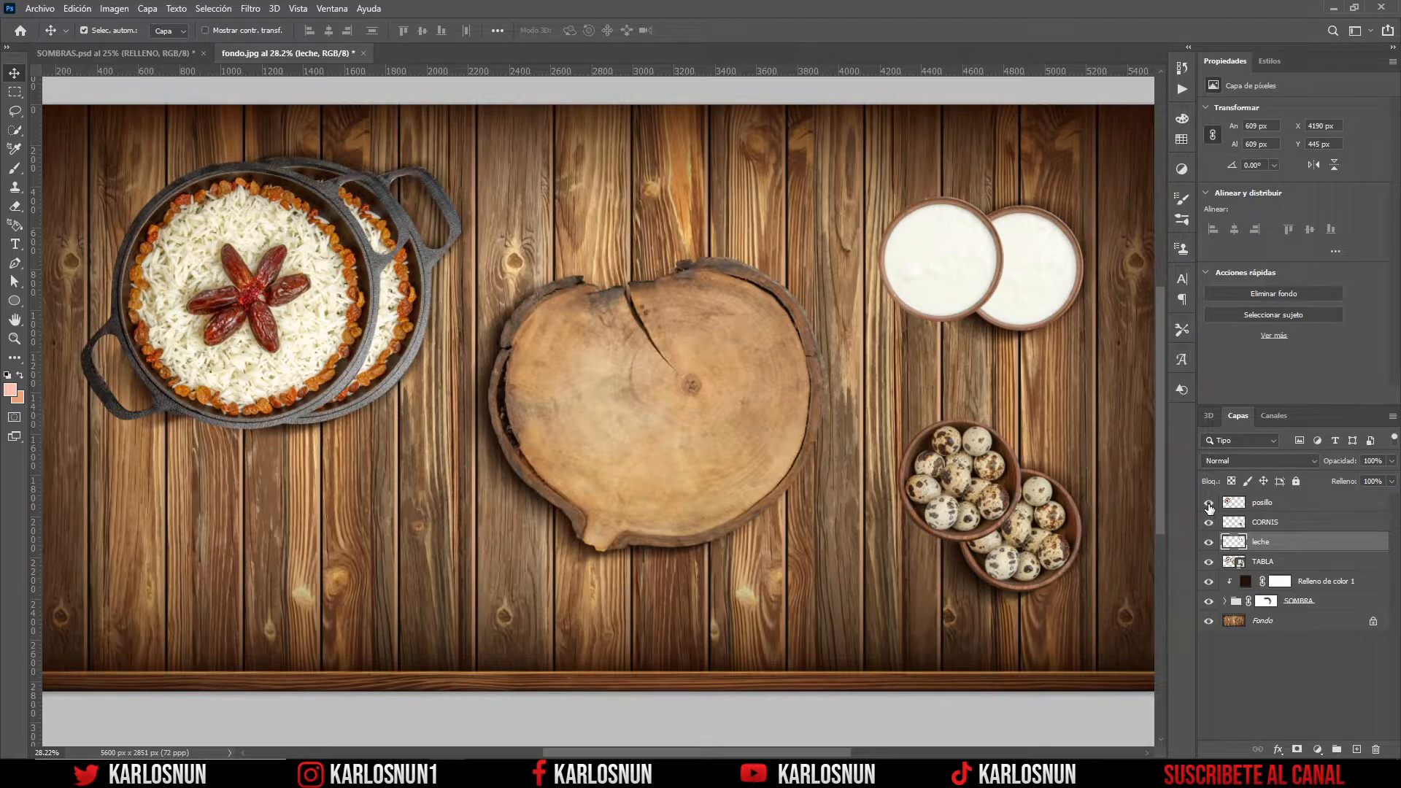
{"action": "left_click_drag", "start_coordinate": [1209, 511], "coordinate": [1210, 522]}
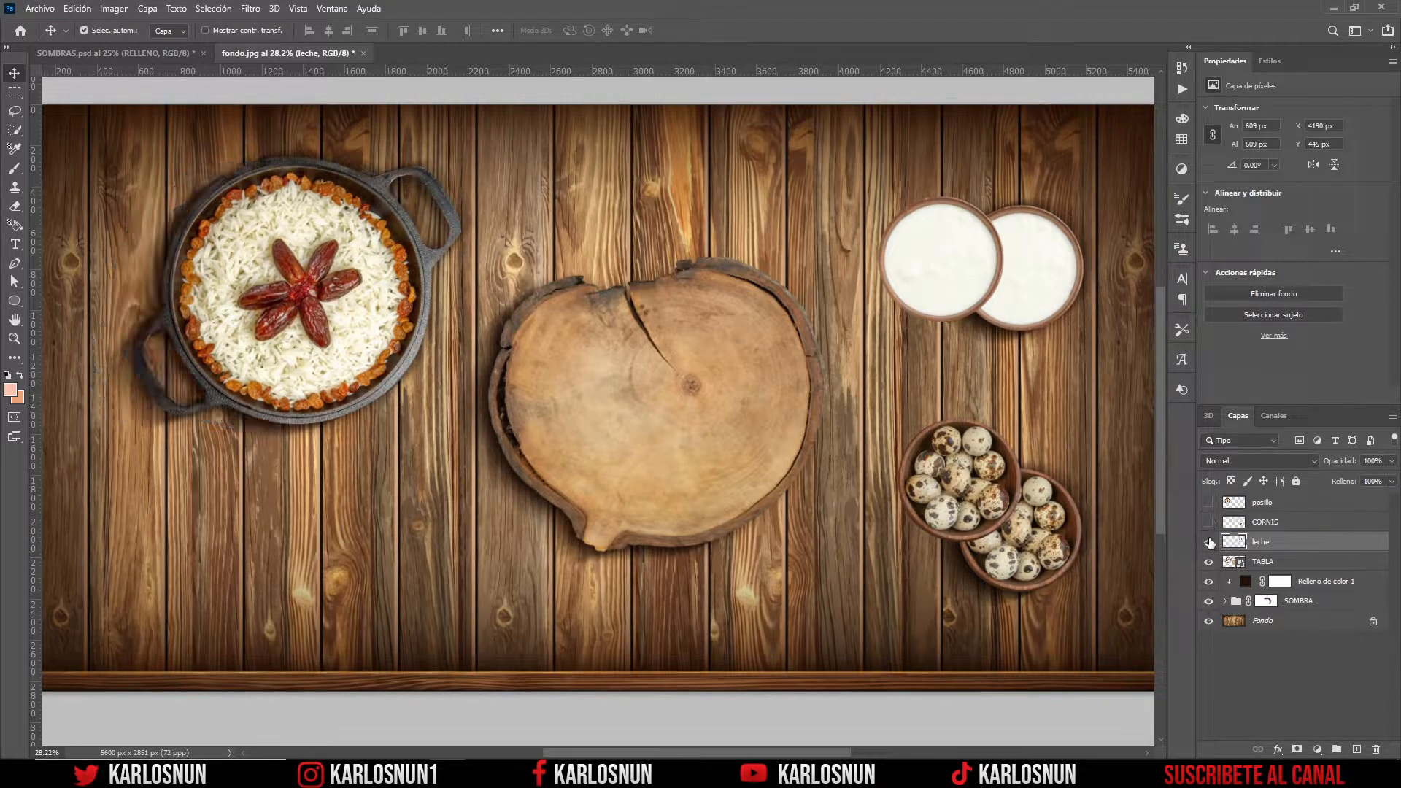
{"action": "left_click", "coordinate": [1208, 542]}
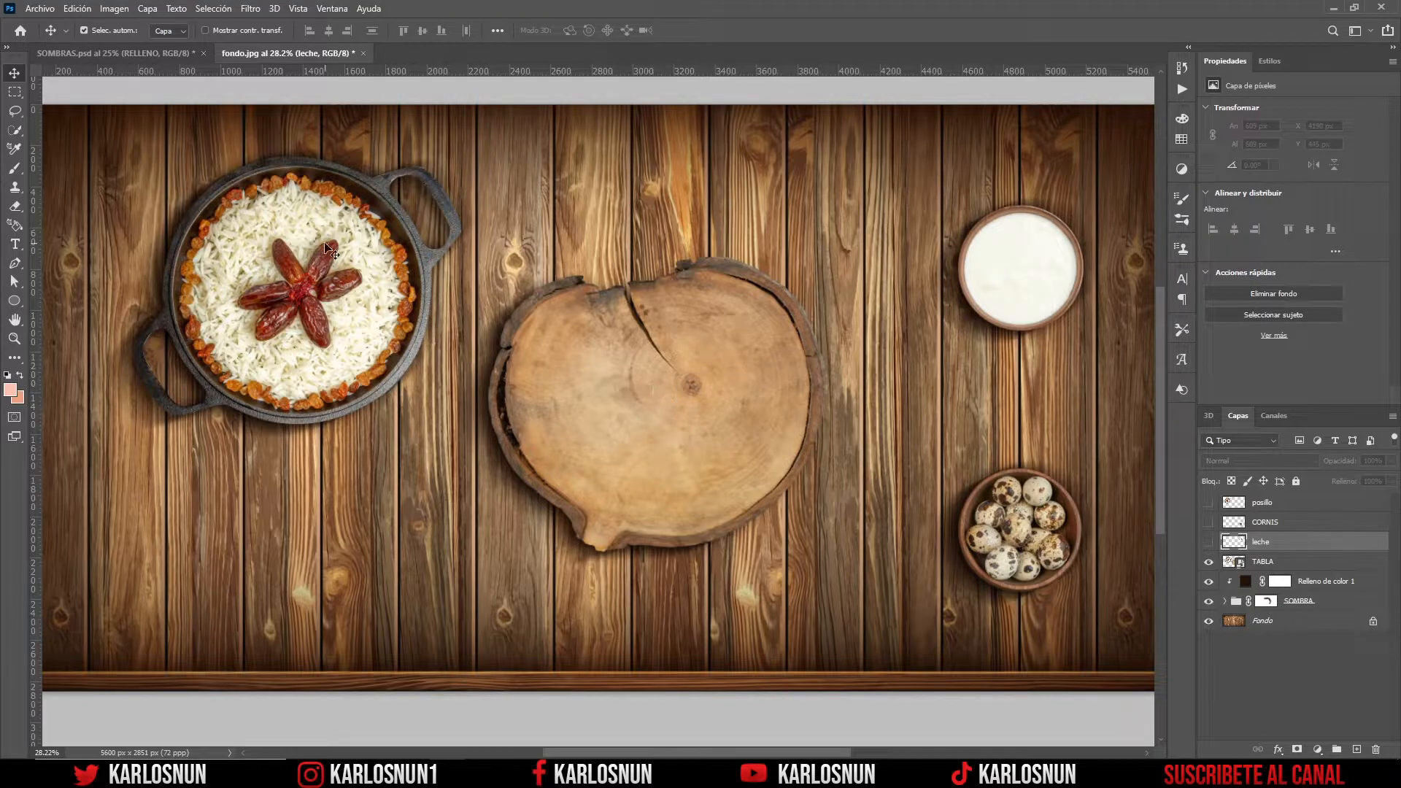
{"action": "scroll", "coordinate": [600, 353], "scroll_direction": "up", "scroll_amount": 1}
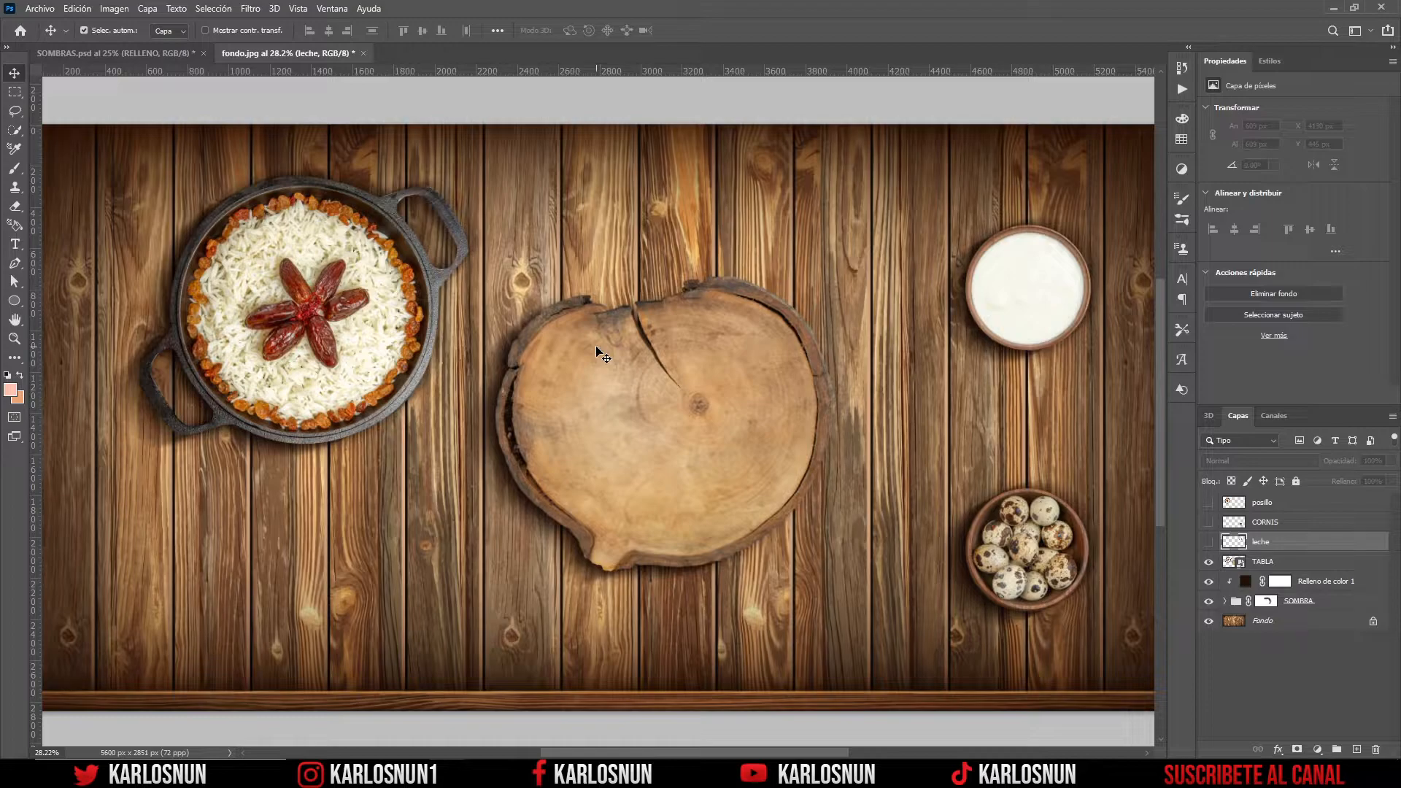
- Paint black on the SOMBRA group's mask along the rice pan's upper and right edges with a soft 500 px brush at 10% flow
{"action": "left_click", "coordinate": [1267, 602]}
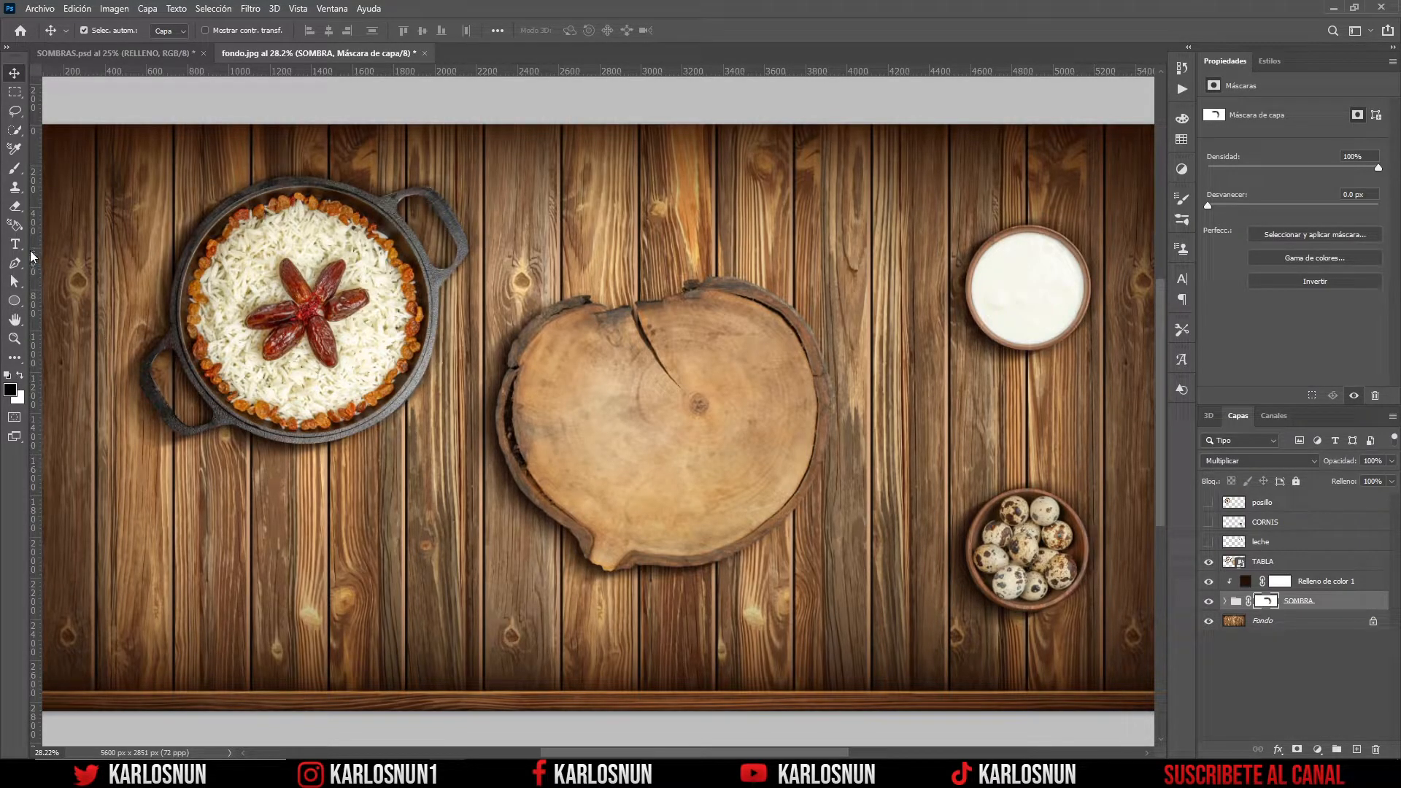
{"action": "key", "text": "b"}
{"action": "scroll", "coordinate": [193, 198], "scroll_direction": "up", "scroll_amount": 2}
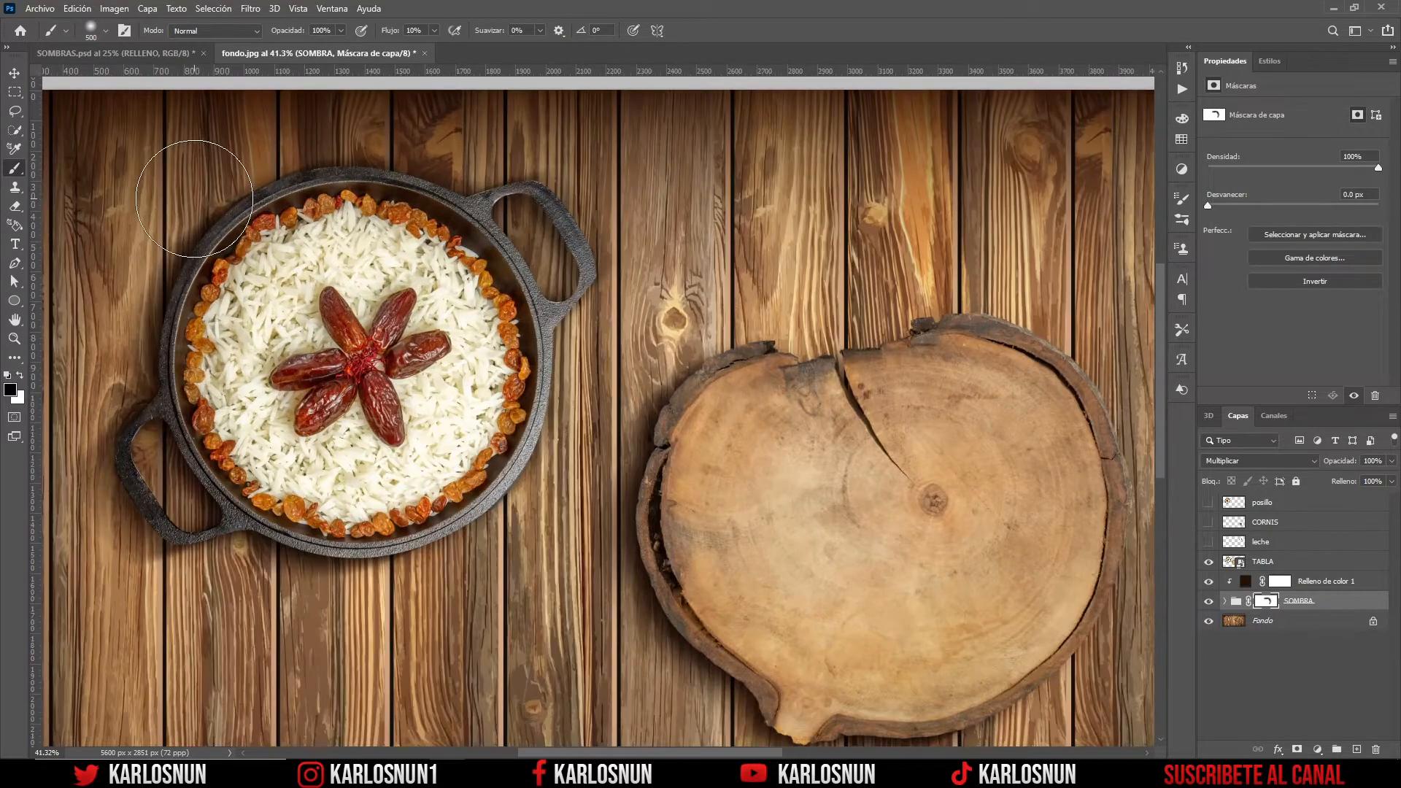
{"action": "scroll", "coordinate": [193, 198], "scroll_direction": "up", "scroll_amount": 1}
{"action": "scroll", "coordinate": [192, 182], "scroll_direction": "down", "scroll_amount": 1}
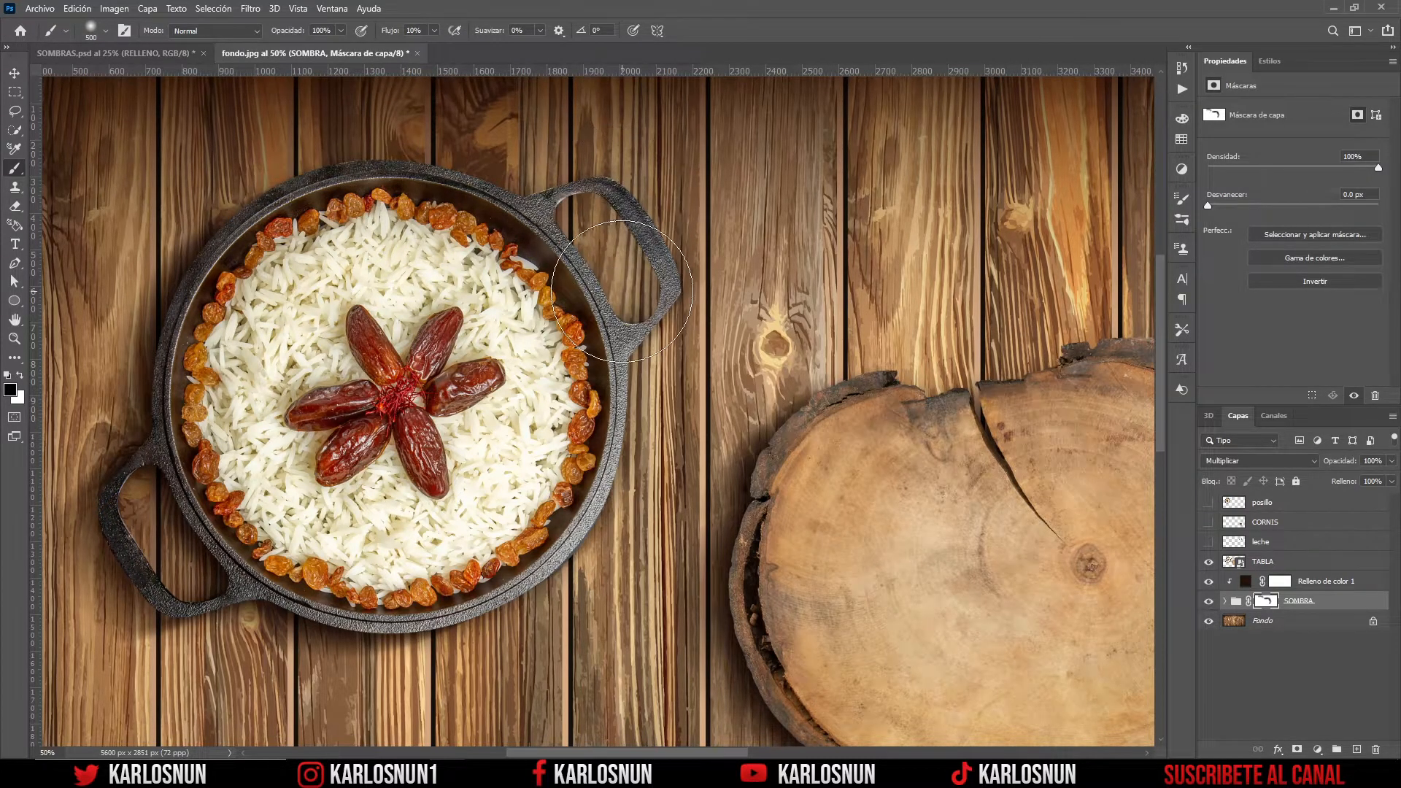
{"action": "mouse_move", "coordinate": [605, 398]}
{"action": "left_mouse_down"}
{"action": "mouse_move", "coordinate": [580, 518]}
{"action": "mouse_move", "coordinate": [535, 549]}
{"action": "mouse_move", "coordinate": [591, 432]}
{"action": "mouse_move", "coordinate": [638, 257]}
{"action": "mouse_move", "coordinate": [426, 189]}
{"action": "mouse_move", "coordinate": [321, 205]}
{"action": "left_mouse_up"}
{"action": "scroll", "coordinate": [511, 335], "scroll_direction": "down", "scroll_amount": 4}
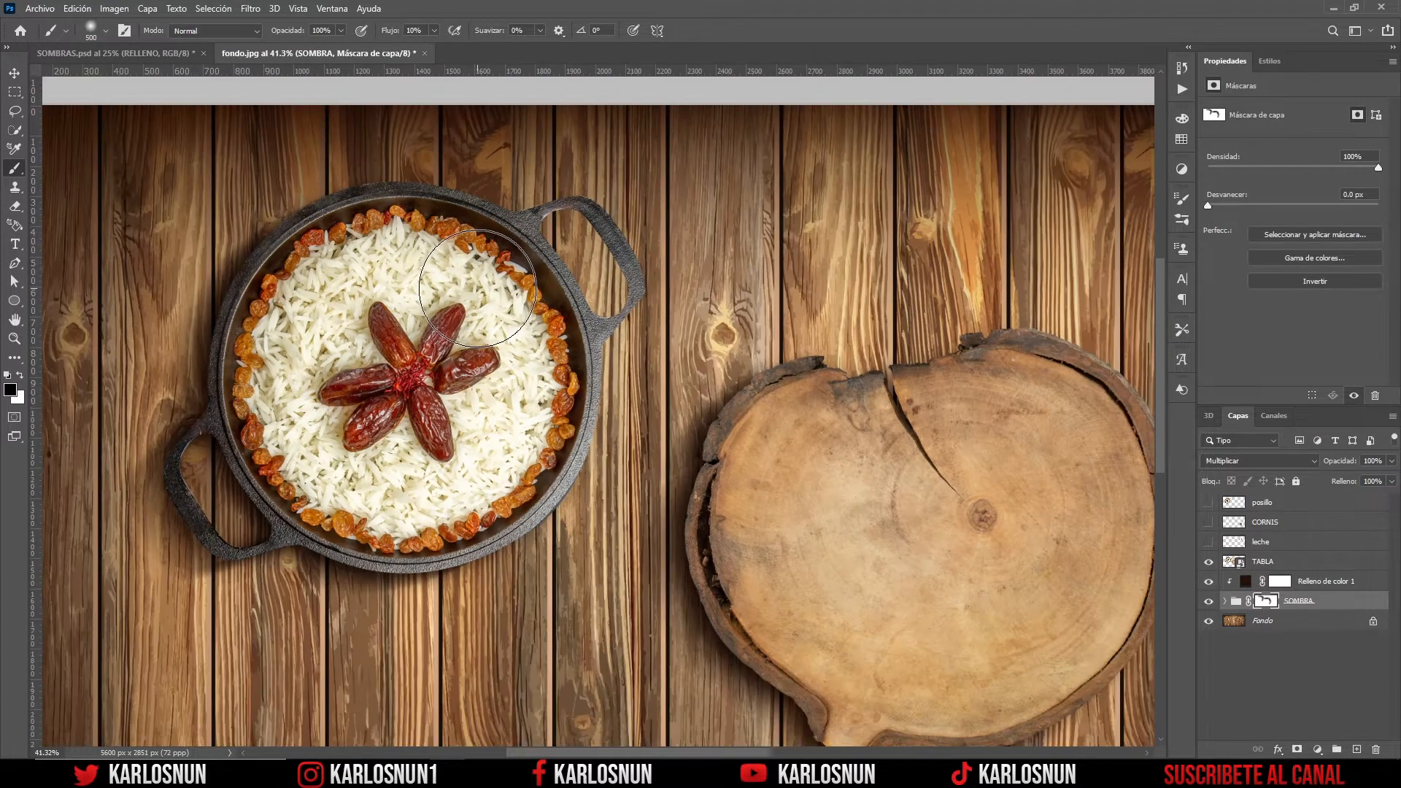
- Mask out the SOMBRA shadow along the upper and right edges of the egg bowl and the milk bowl with the same black brush
{"action": "scroll", "coordinate": [536, 409], "scroll_direction": "up", "scroll_amount": 2}
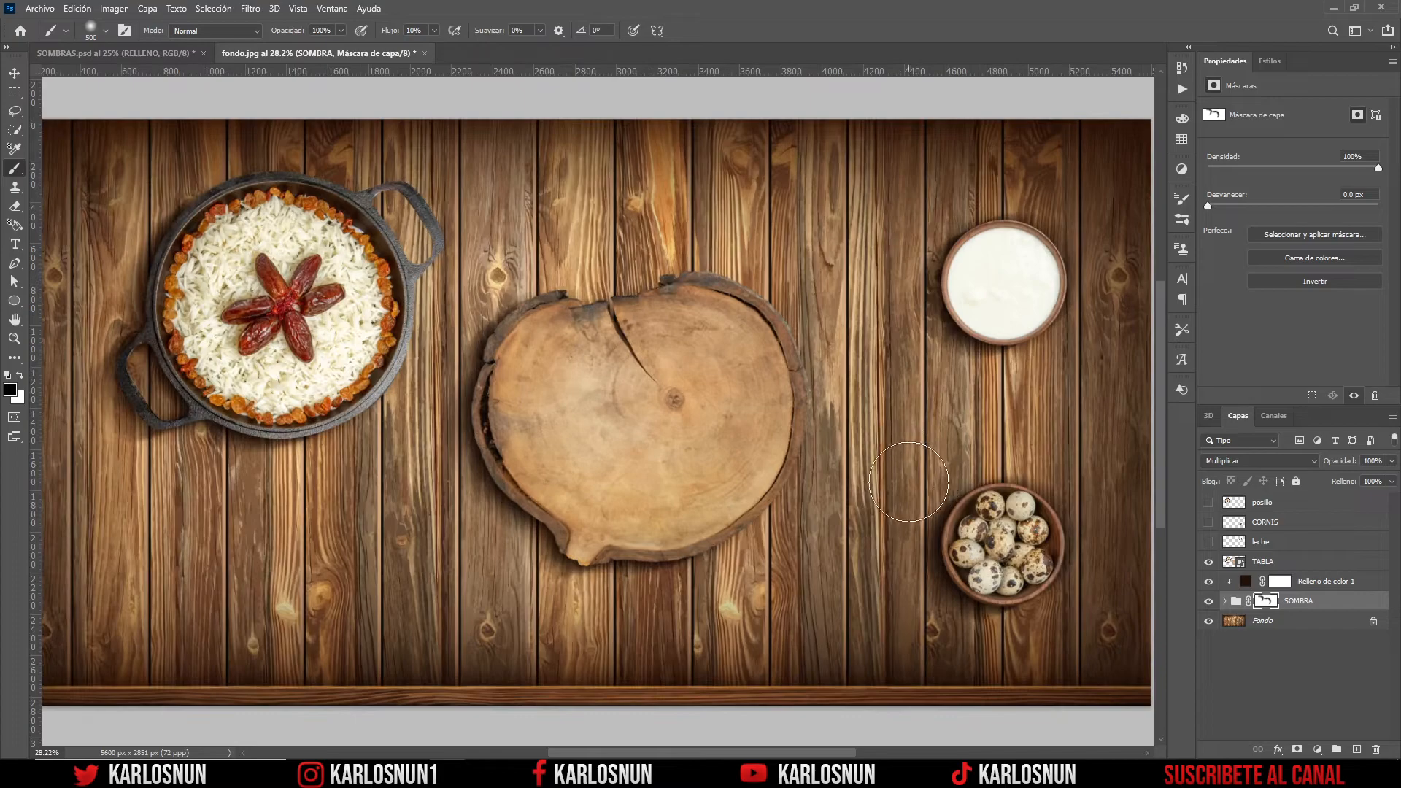
{"action": "left_click_drag", "start_coordinate": [816, 472], "coordinate": [682, 463]}
{"action": "scroll", "coordinate": [699, 382], "scroll_direction": "up", "scroll_amount": 5}
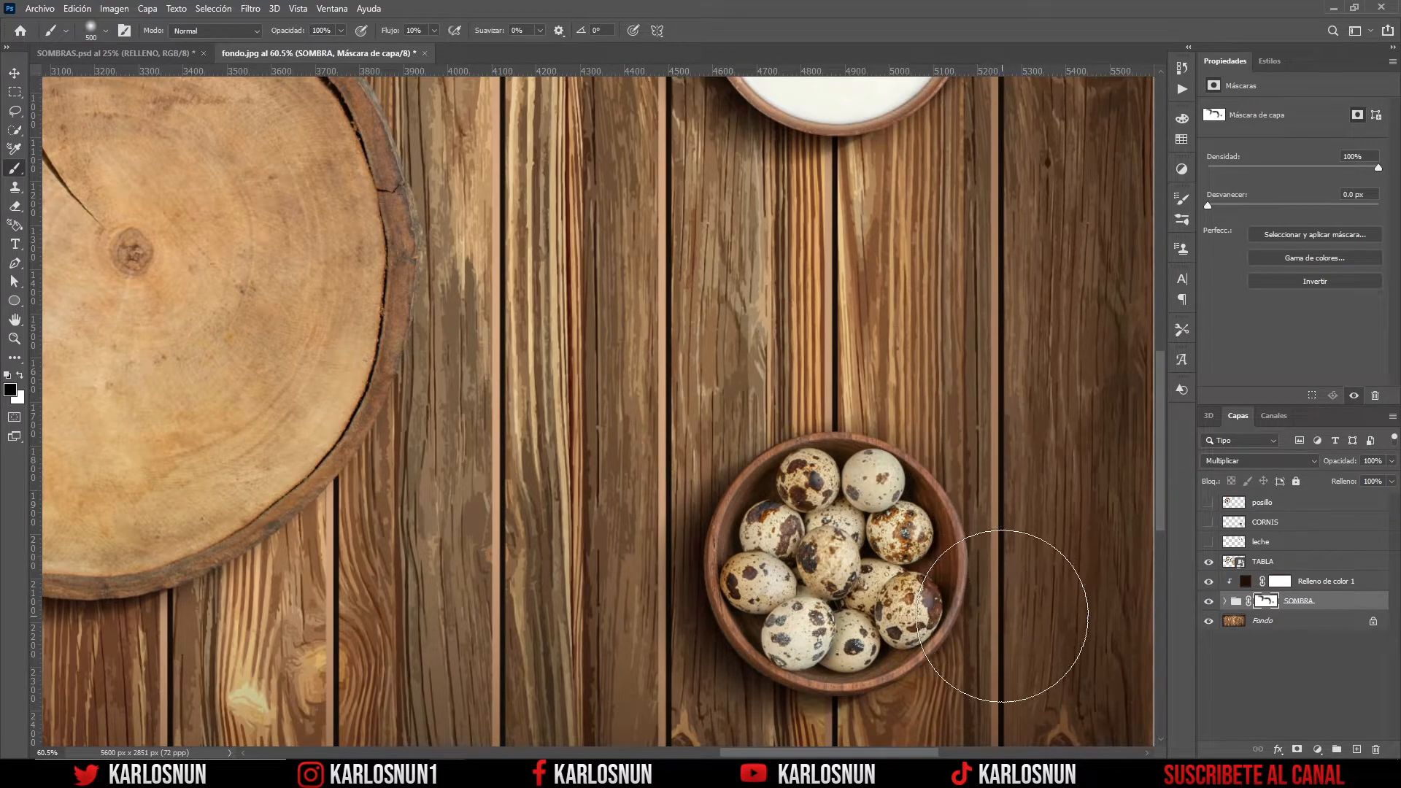
{"action": "left_click_drag", "start_coordinate": [977, 609], "coordinate": [912, 532]}
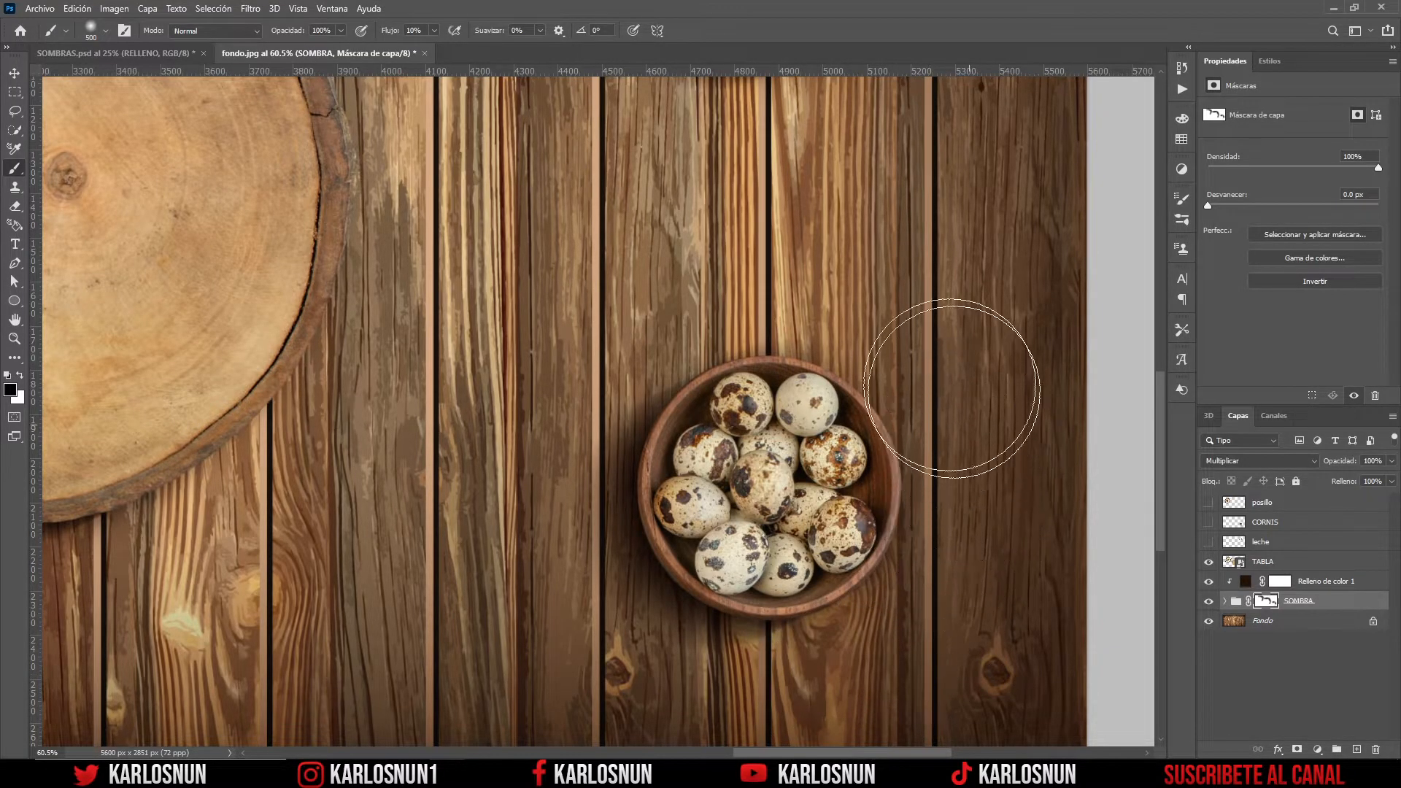
{"action": "left_click_drag", "start_coordinate": [846, 341], "coordinate": [781, 715]}
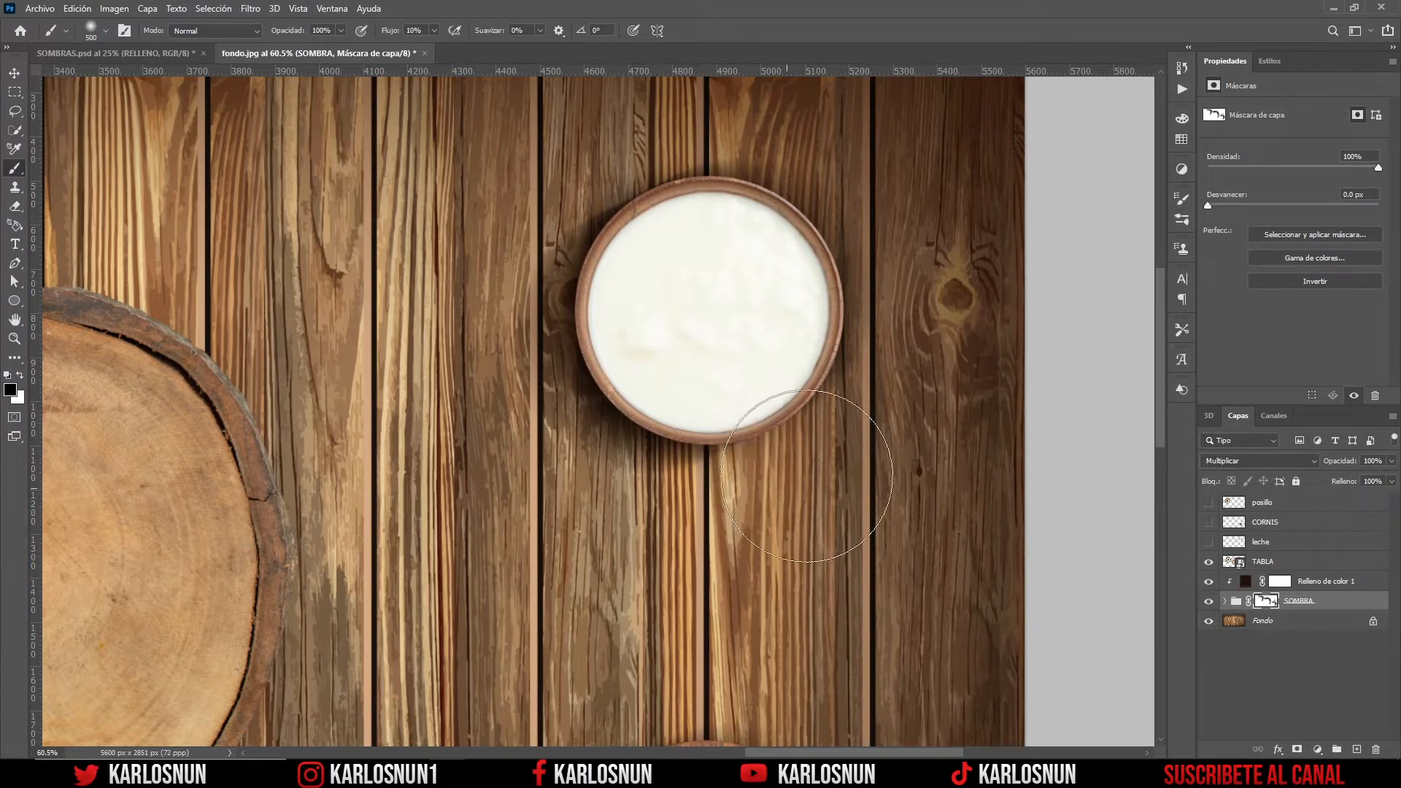
{"action": "left_click_drag", "start_coordinate": [700, 325], "coordinate": [729, 445]}
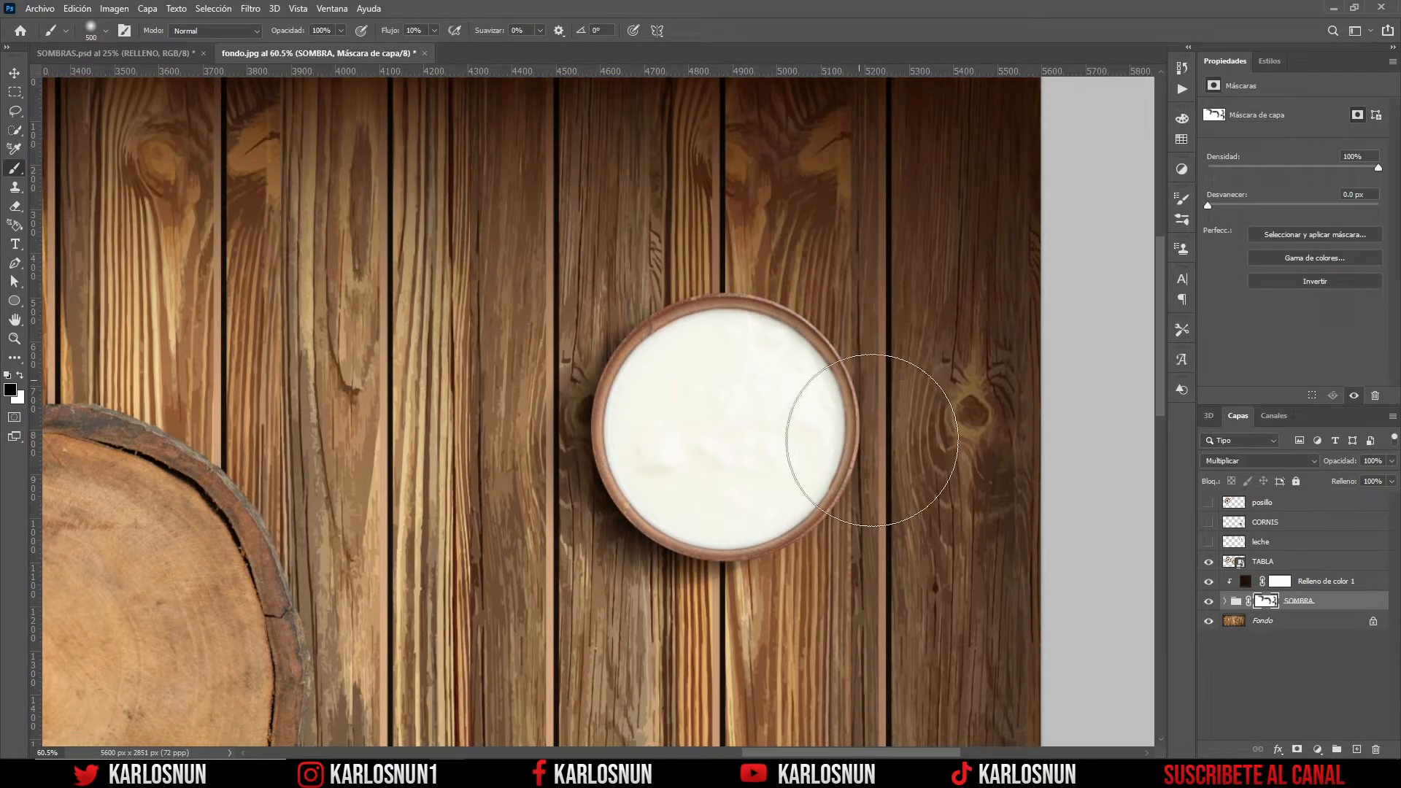
{"action": "key", "text": "ctrl+0"}
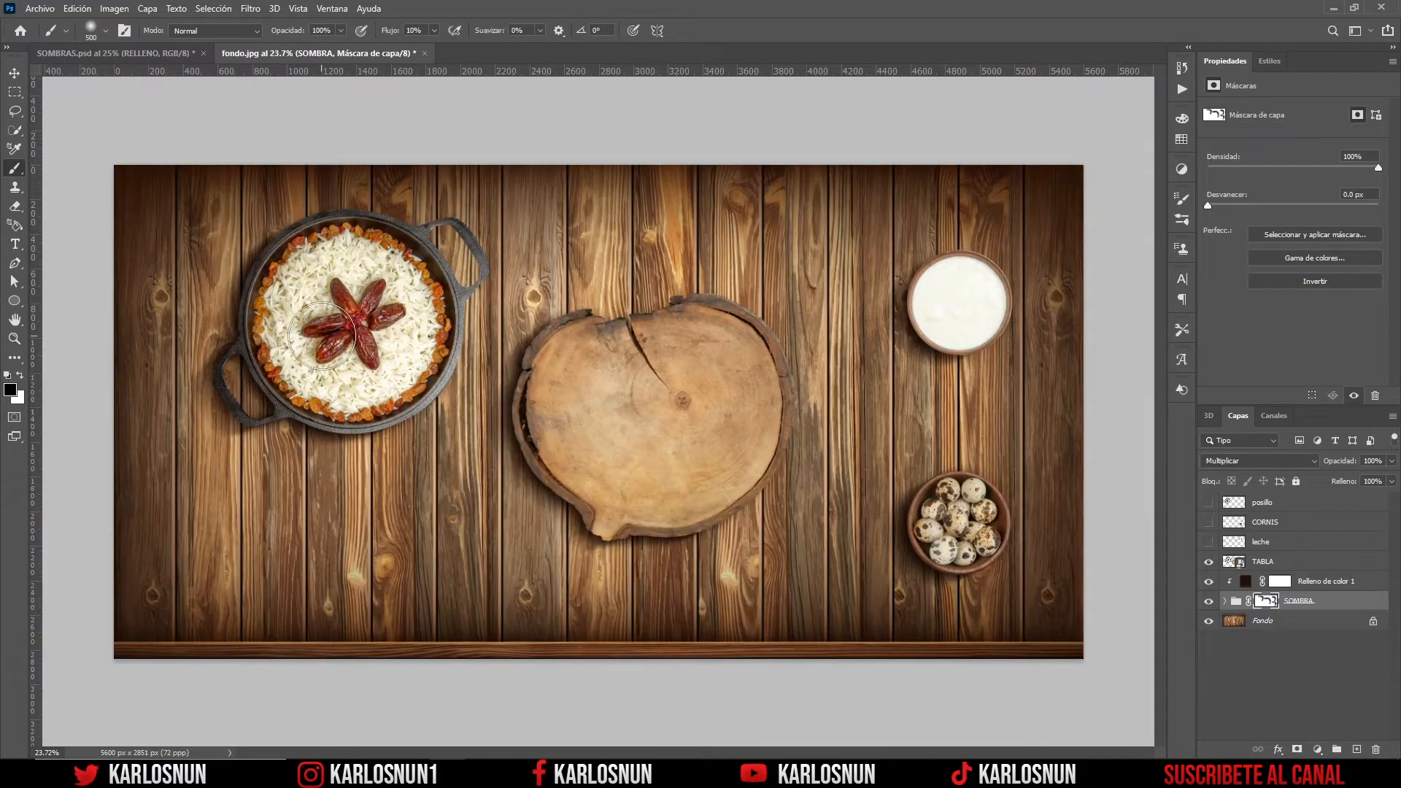
- Add a Tono/saturación adjustment layer above TABLA with Saturación -19 and Luminosidad -24
{"action": "left_click", "coordinate": [14, 72]}
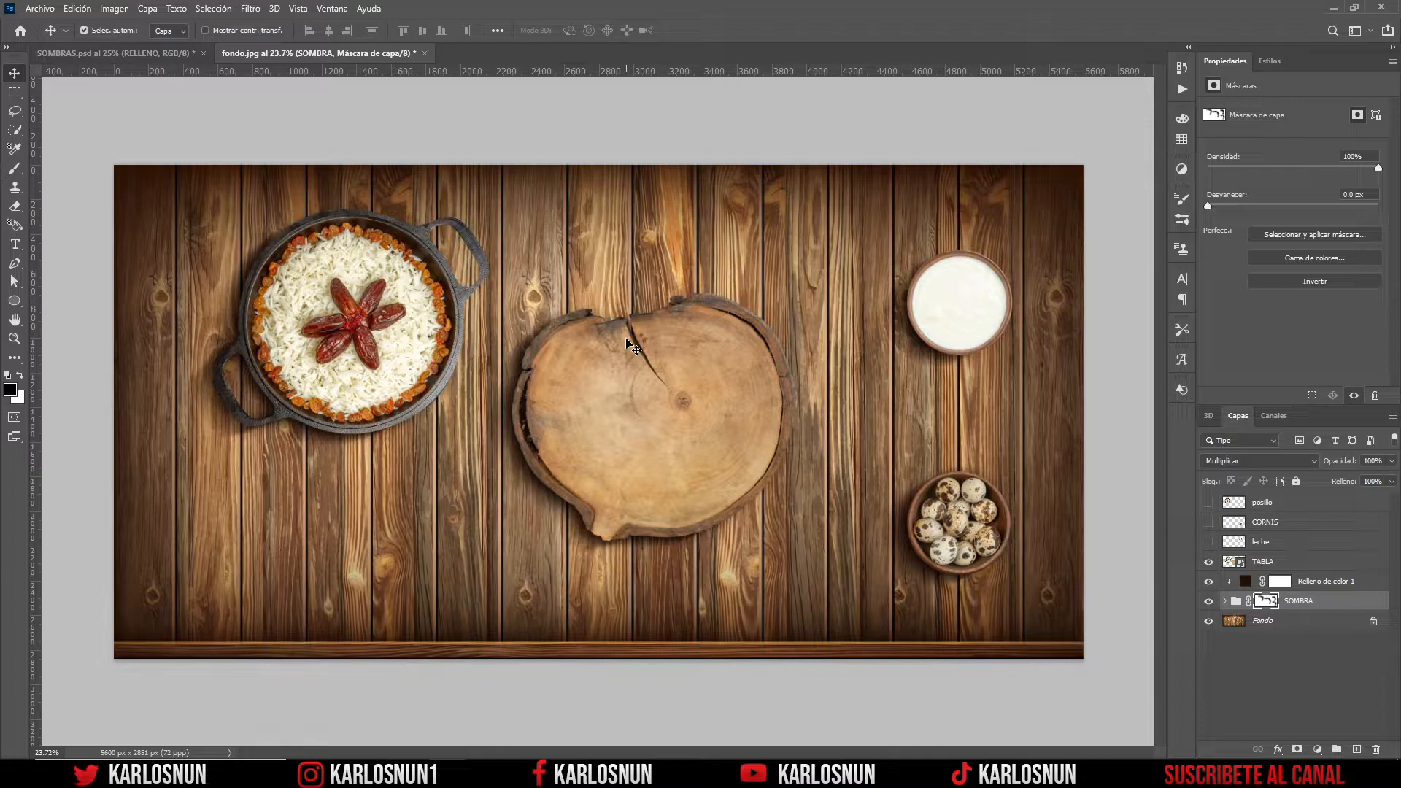
{"action": "scroll", "coordinate": [610, 488], "scroll_direction": "up", "scroll_amount": 3}
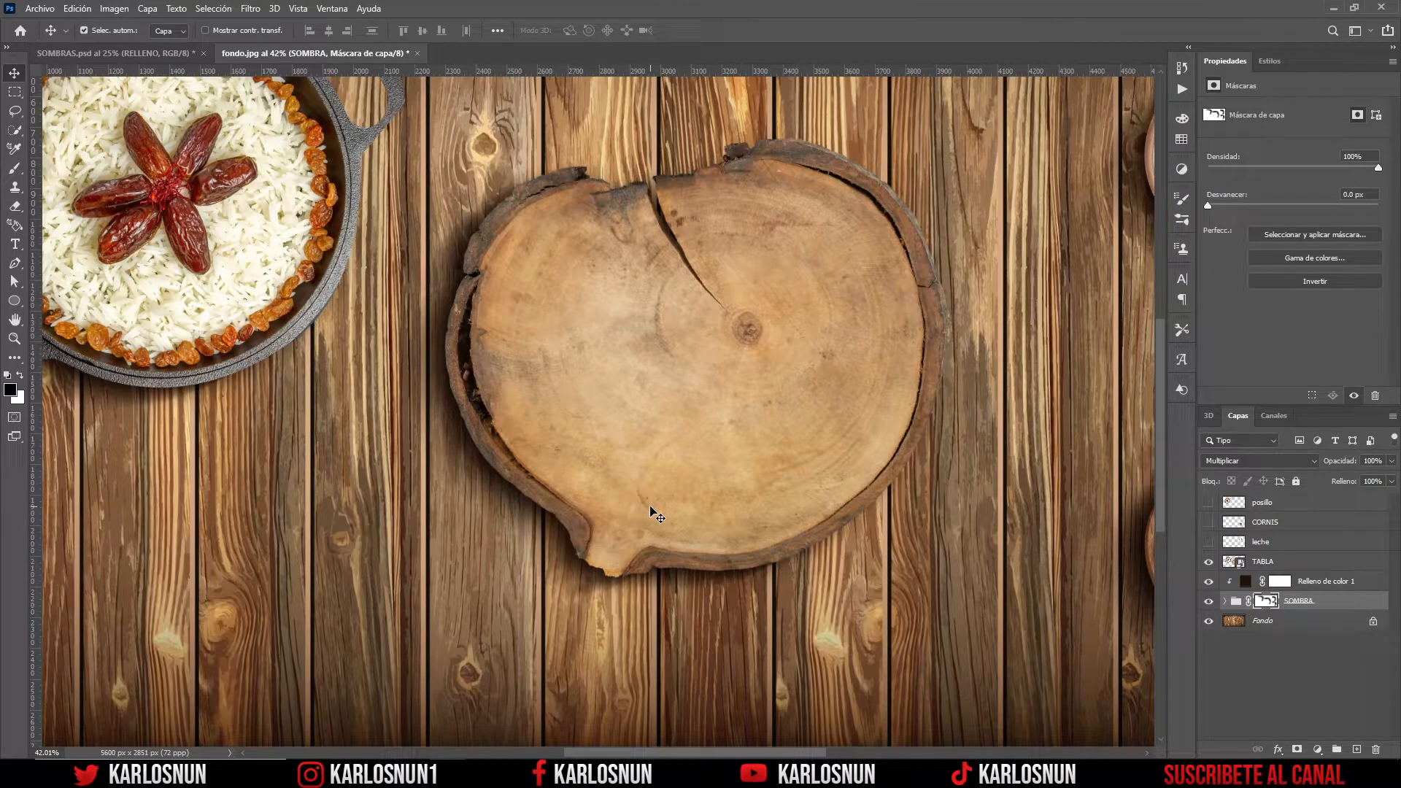
{"action": "scroll", "coordinate": [316, 475], "scroll_direction": "left", "scroll_amount": 5}
{"action": "scroll", "coordinate": [315, 474], "scroll_direction": "up", "scroll_amount": 2}
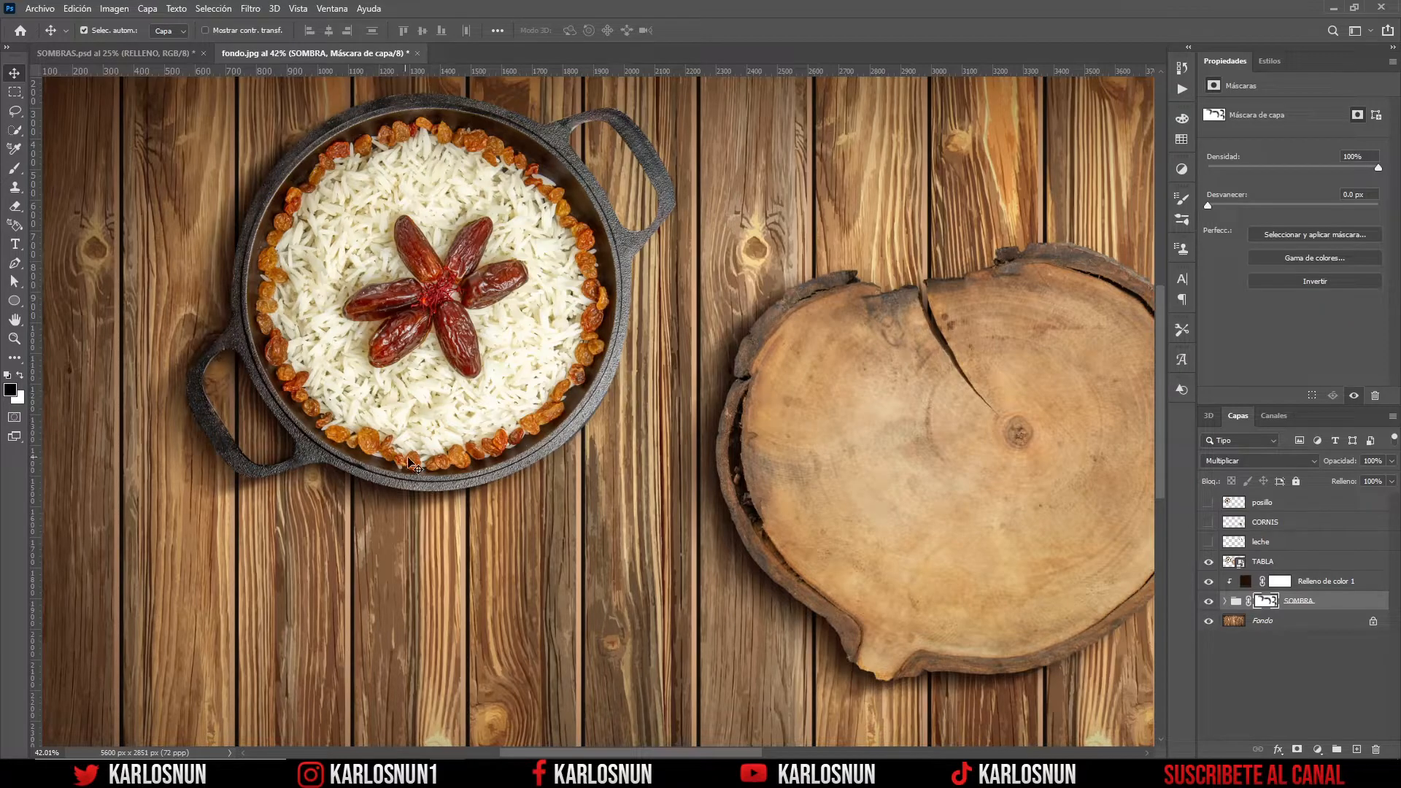
{"action": "scroll", "coordinate": [380, 435], "scroll_direction": "down", "scroll_amount": 3}
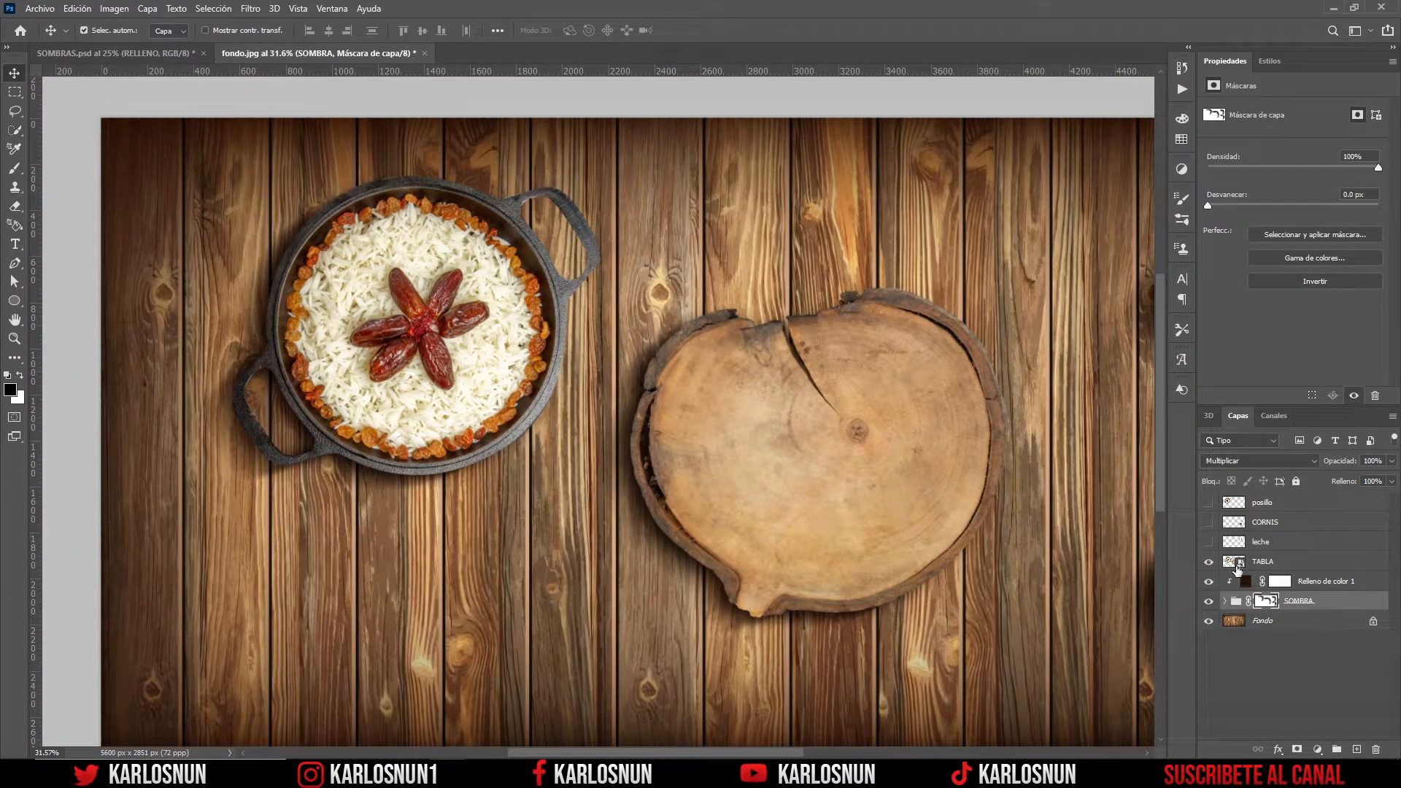
{"action": "left_click", "coordinate": [1283, 566]}
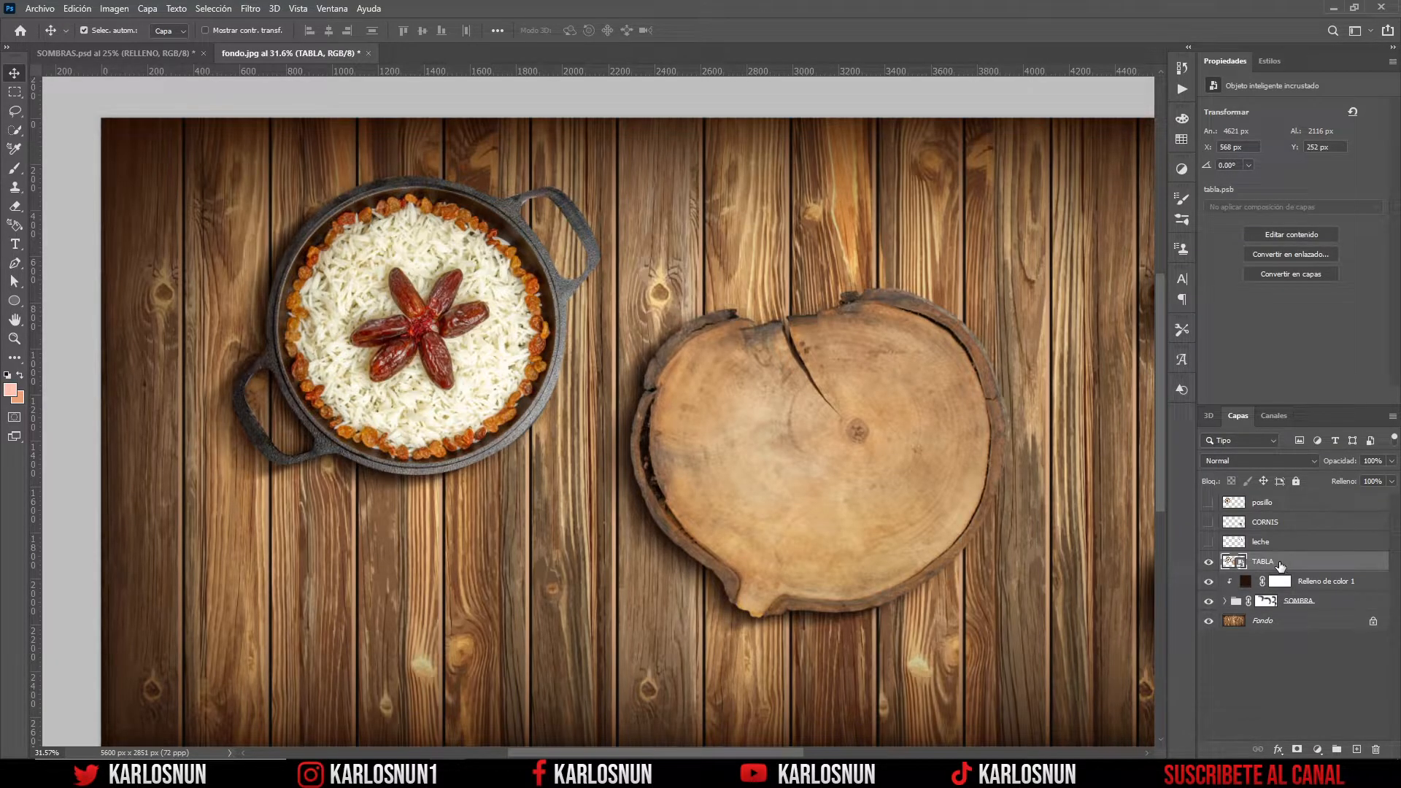
{"action": "left_click", "coordinate": [1318, 750]}
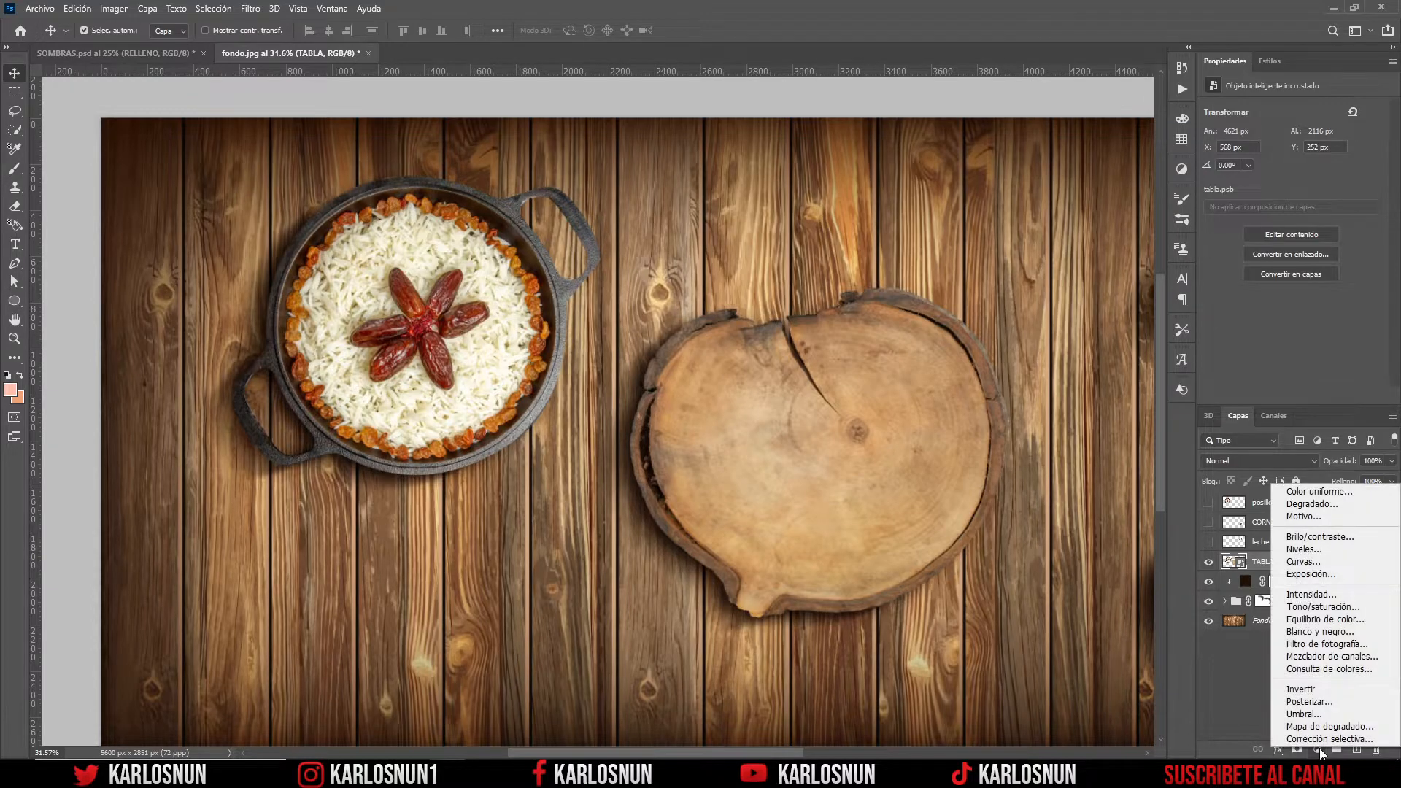
{"action": "left_click", "coordinate": [1323, 607]}
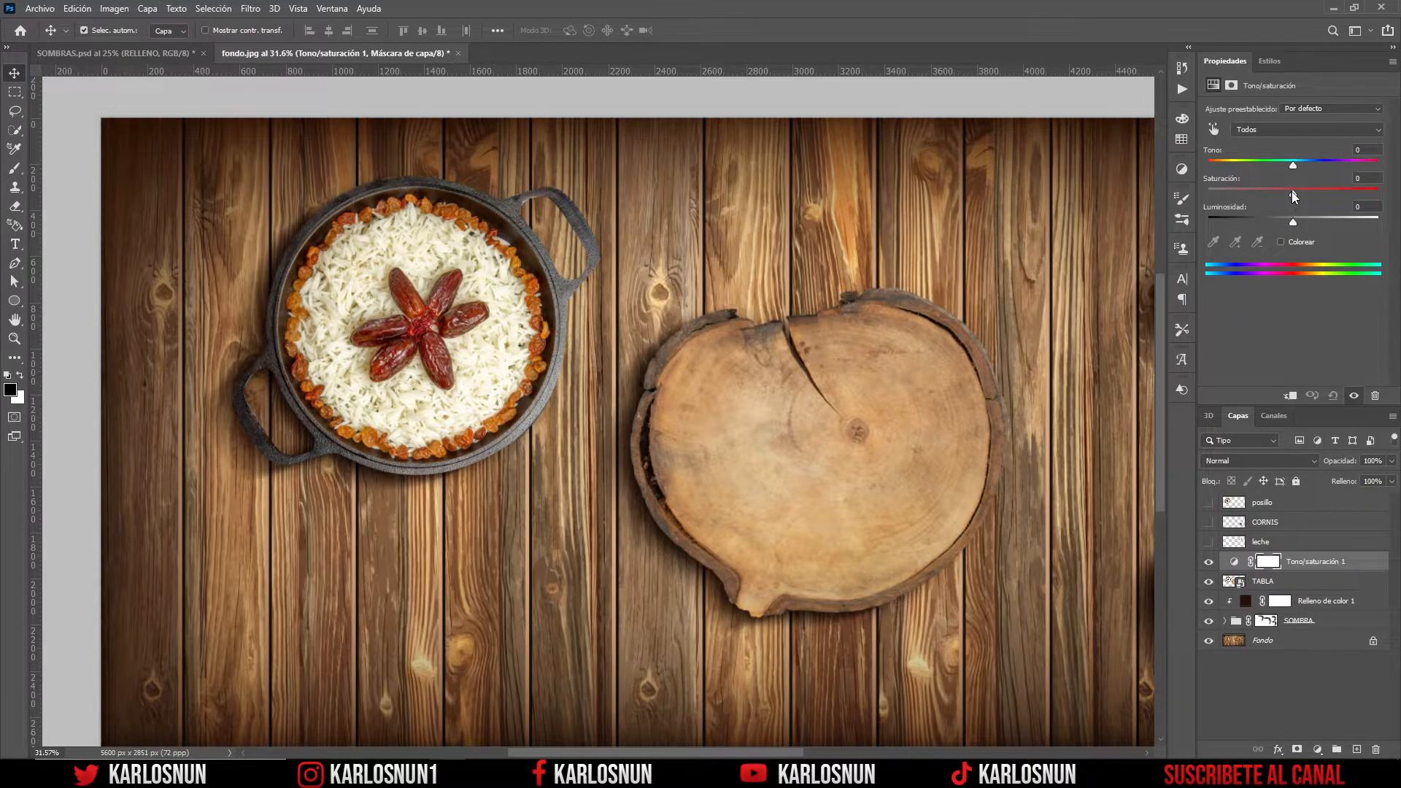
{"action": "left_click_drag", "start_coordinate": [1291, 191], "coordinate": [1272, 217]}
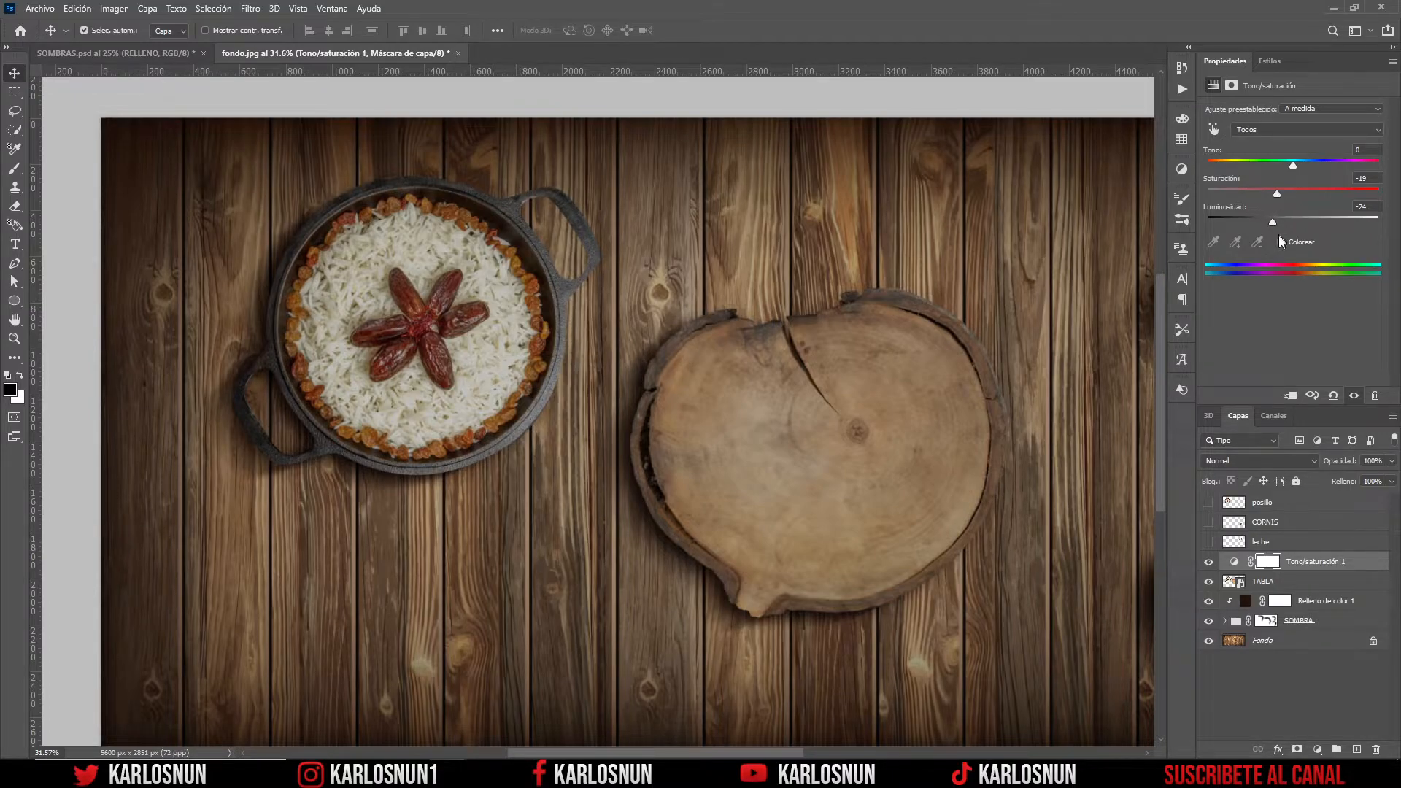
- Clip the Tono/saturación adjustment to the TABLA layer and invert its mask to black
{"action": "right_click", "coordinate": [1315, 563]}
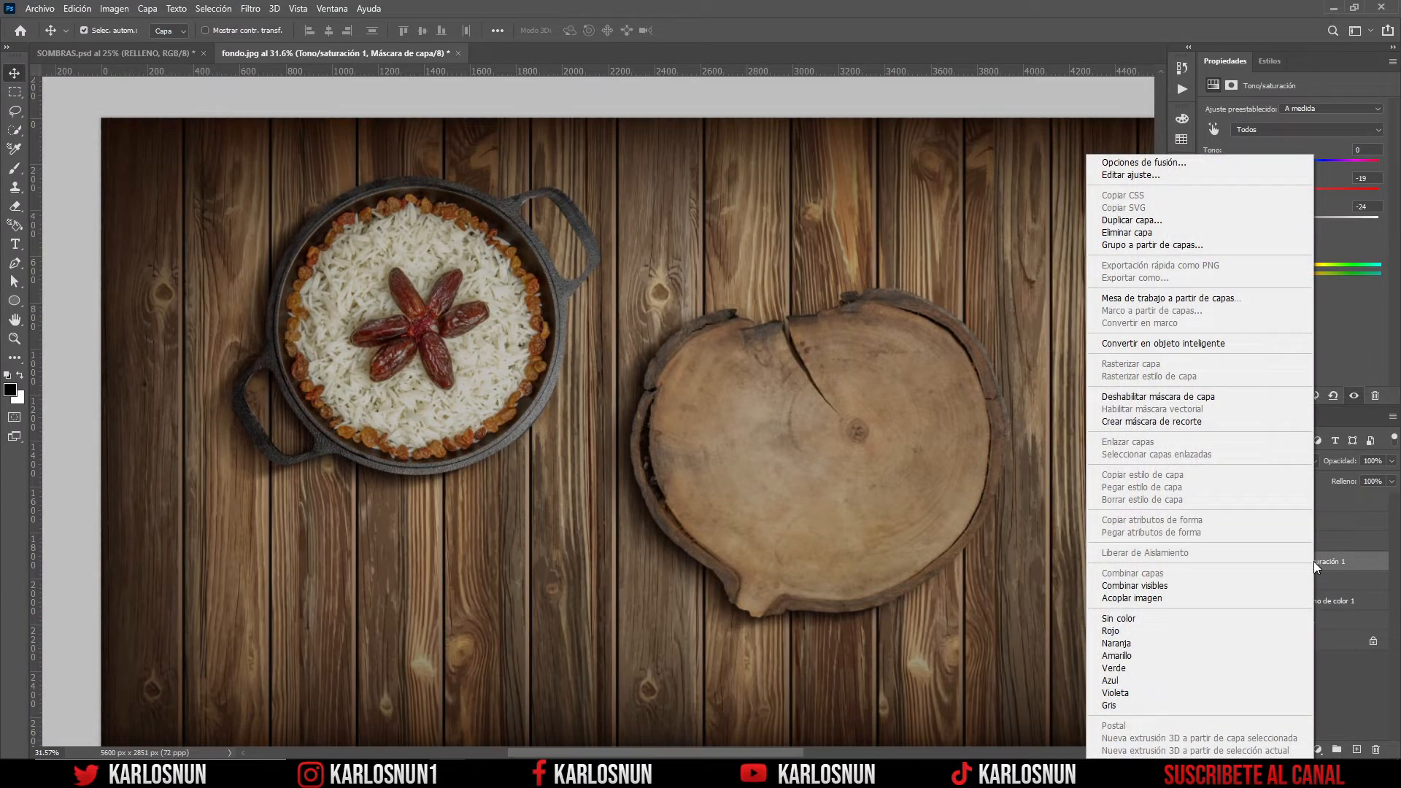
{"action": "left_click", "coordinate": [1165, 422]}
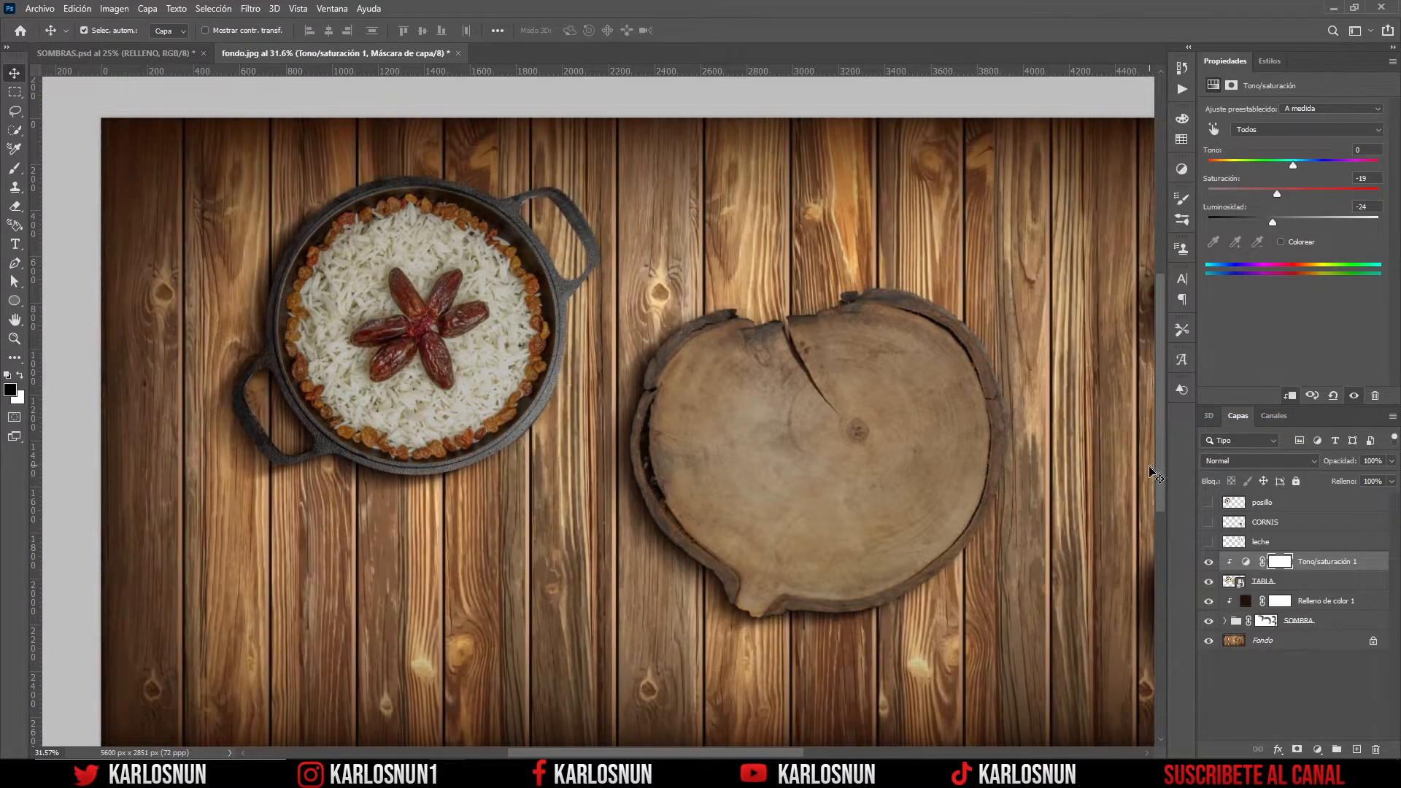
{"action": "key", "text": "ctrl+0"}
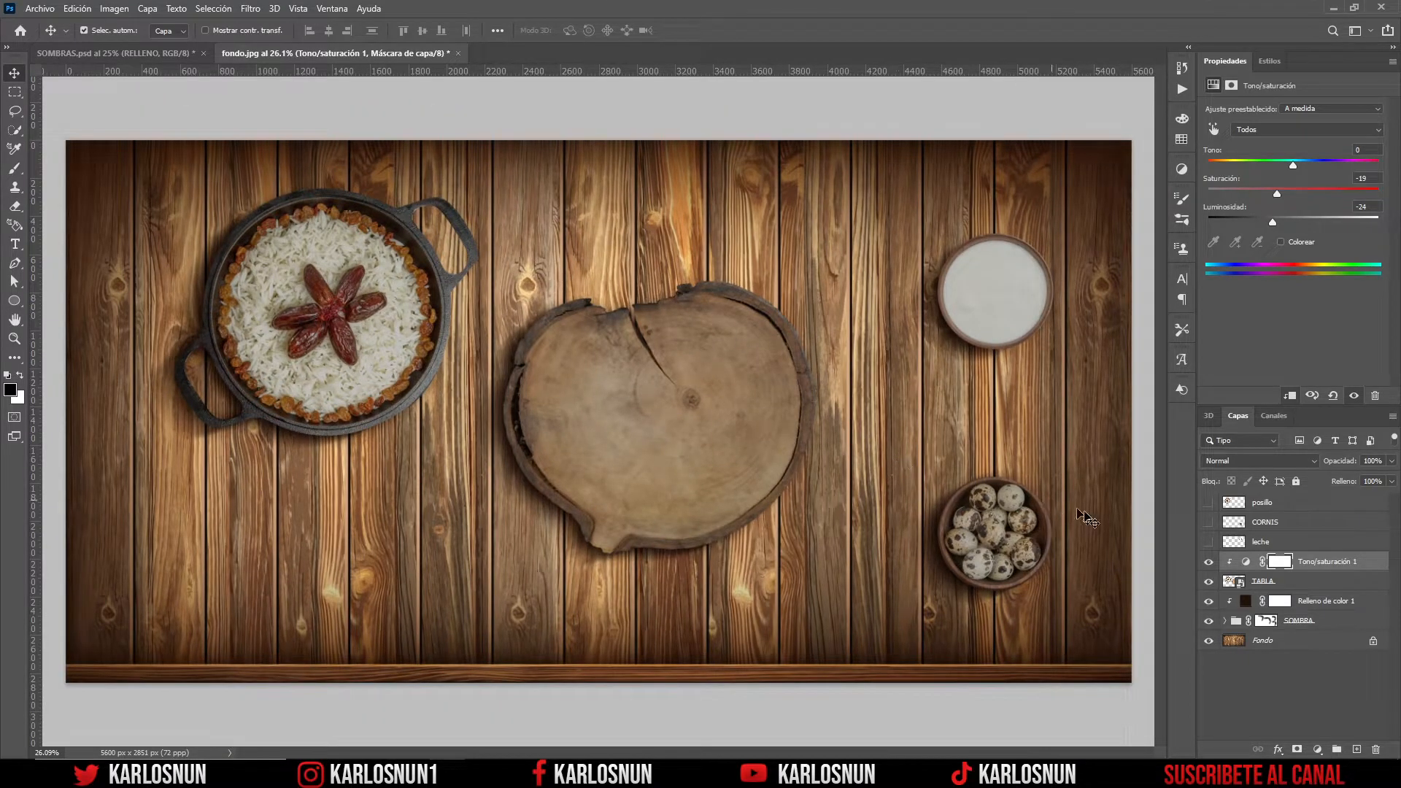
{"action": "scroll", "coordinate": [708, 416], "scroll_direction": "up", "scroll_amount": 1}
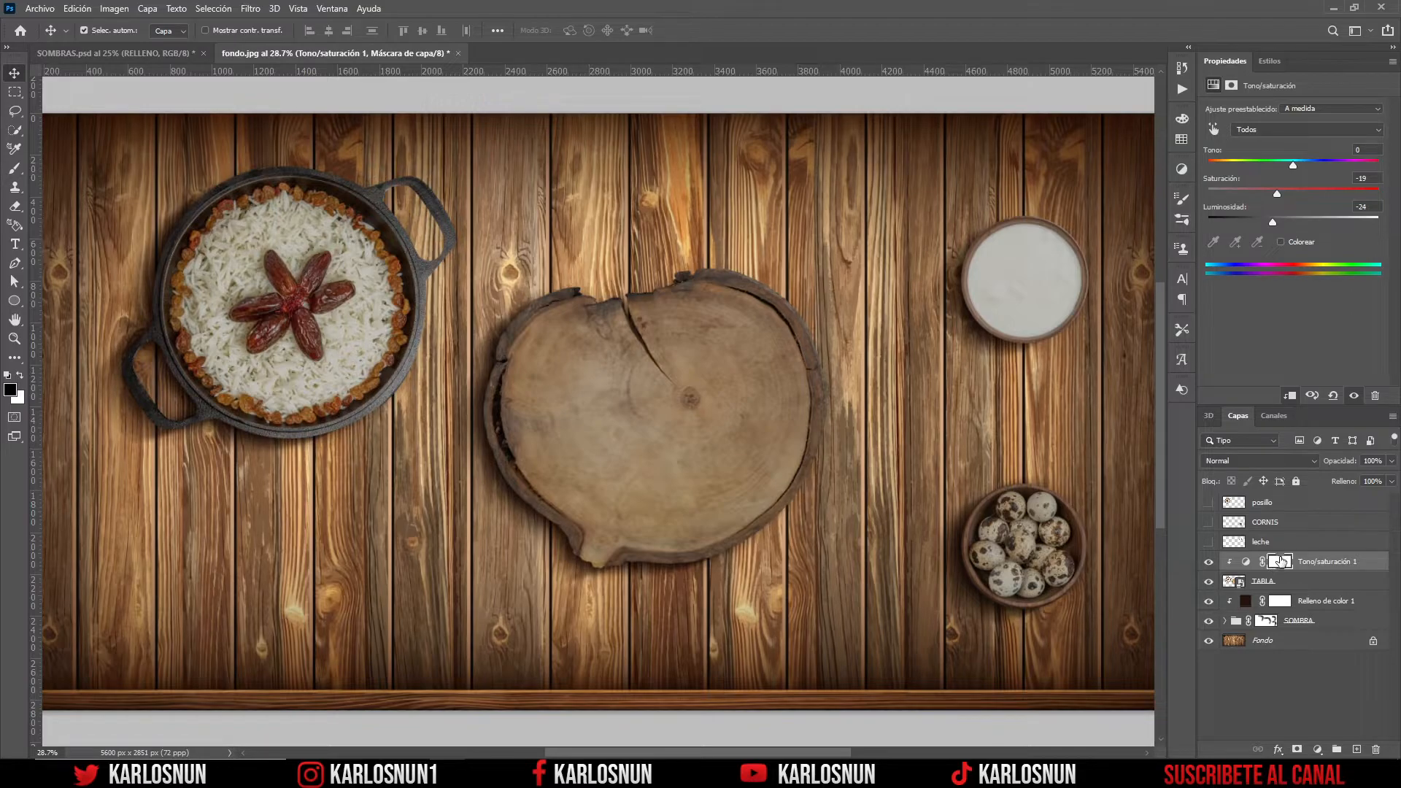
{"action": "left_click", "coordinate": [1282, 561]}
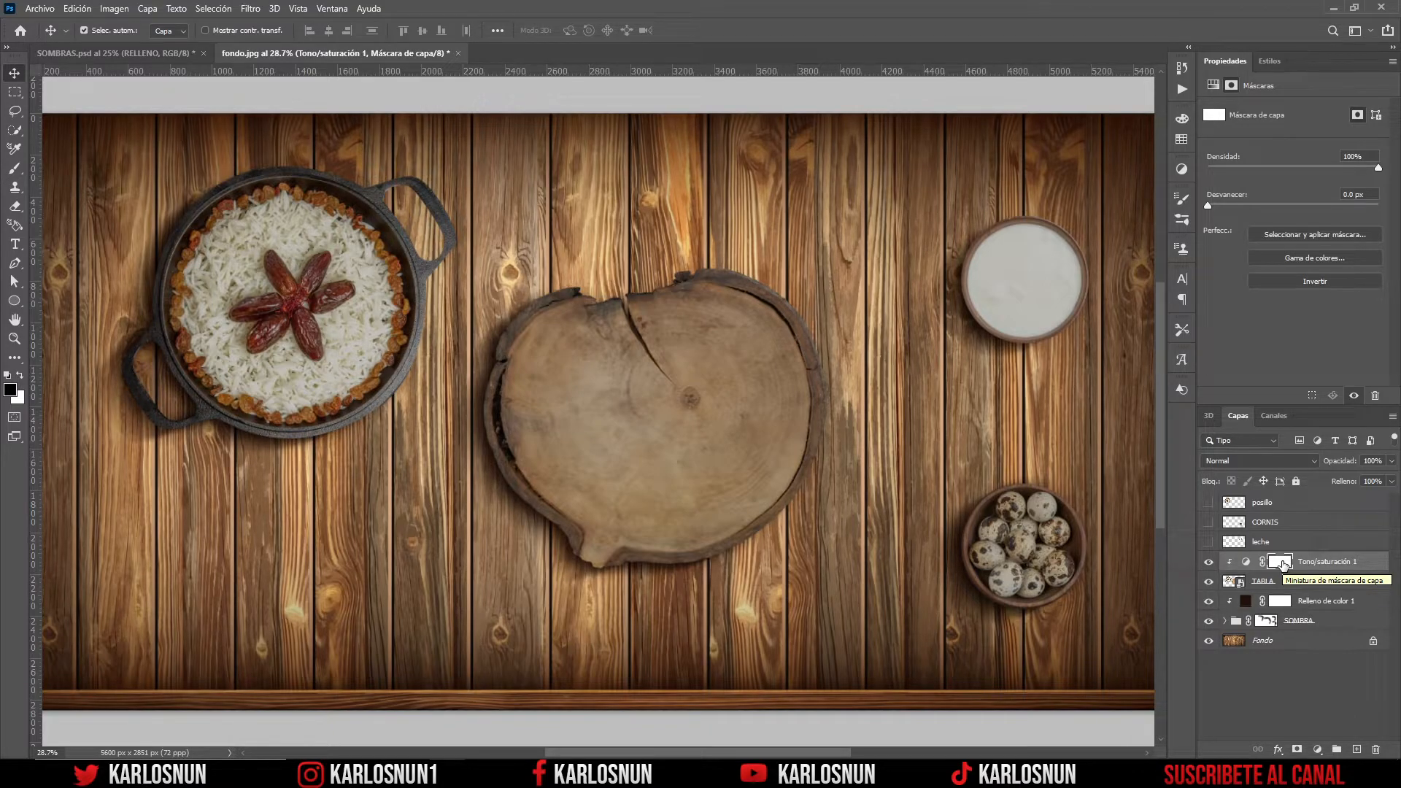
{"action": "key", "text": "ctrl+i"}
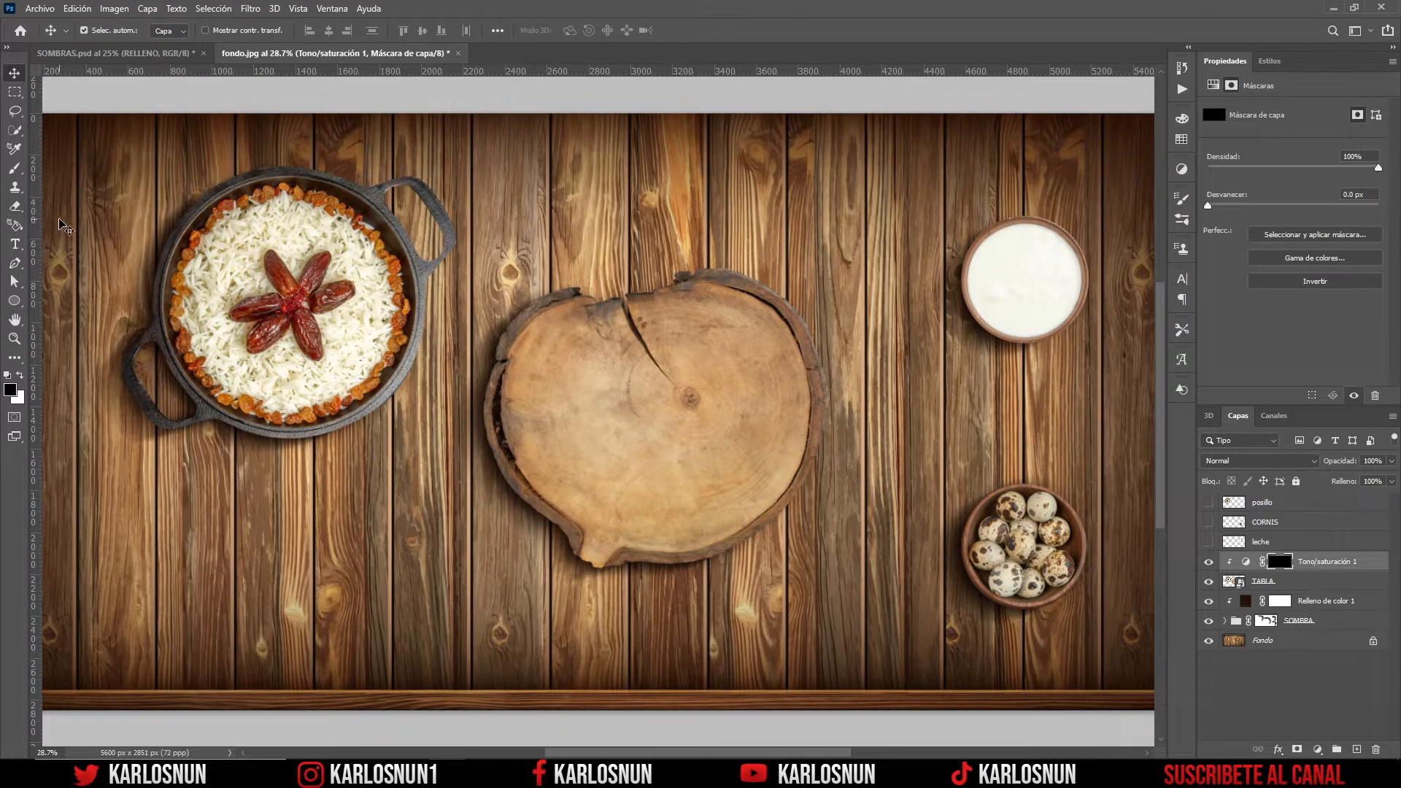
- Paint white on the Tono/saturación mask along the lower-left edges of the rice pan and the board with a soft 500 px brush at 10% flow
{"action": "key", "text": "b"}
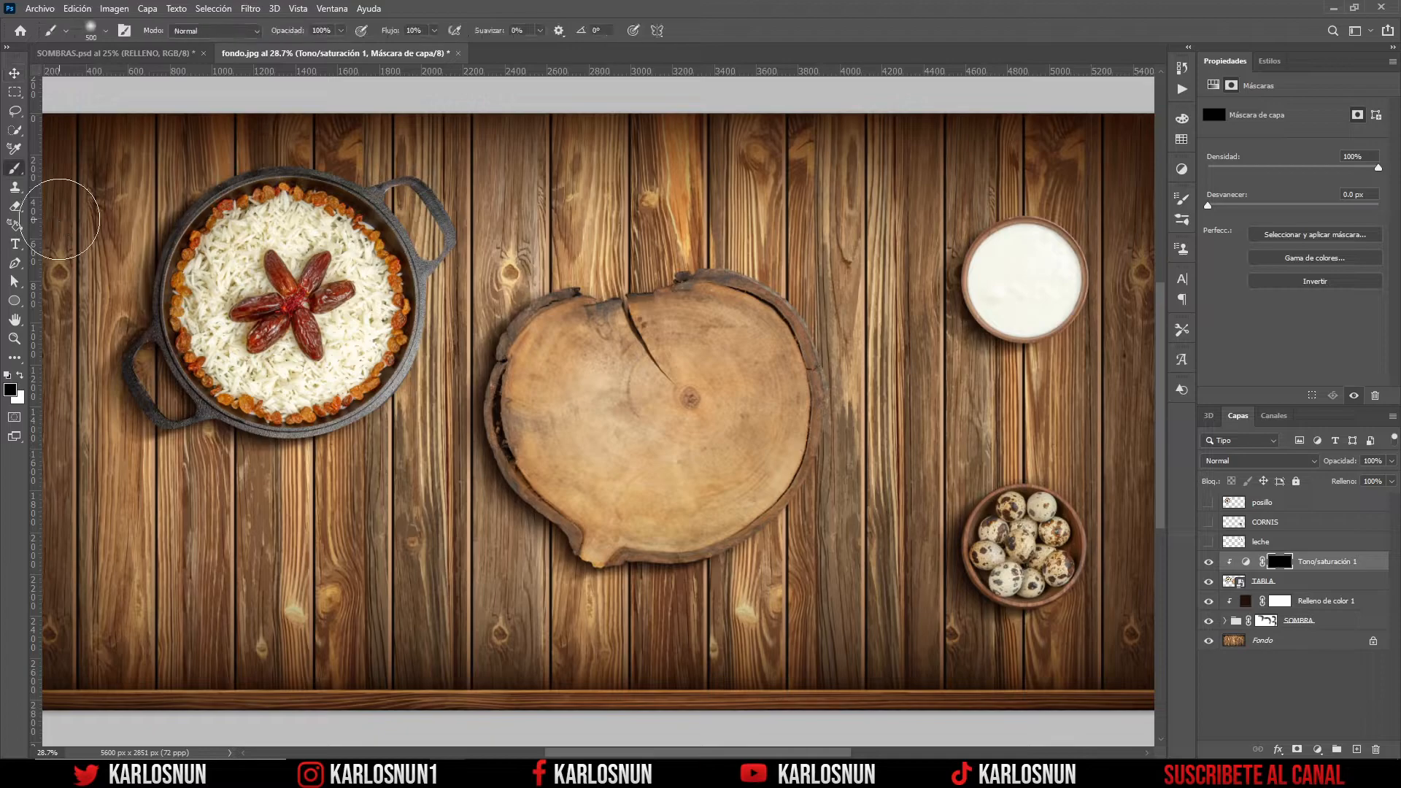
{"action": "left_click", "coordinate": [106, 32]}
{"action": "left_click", "coordinate": [107, 32]}
{"action": "left_click", "coordinate": [106, 32]}
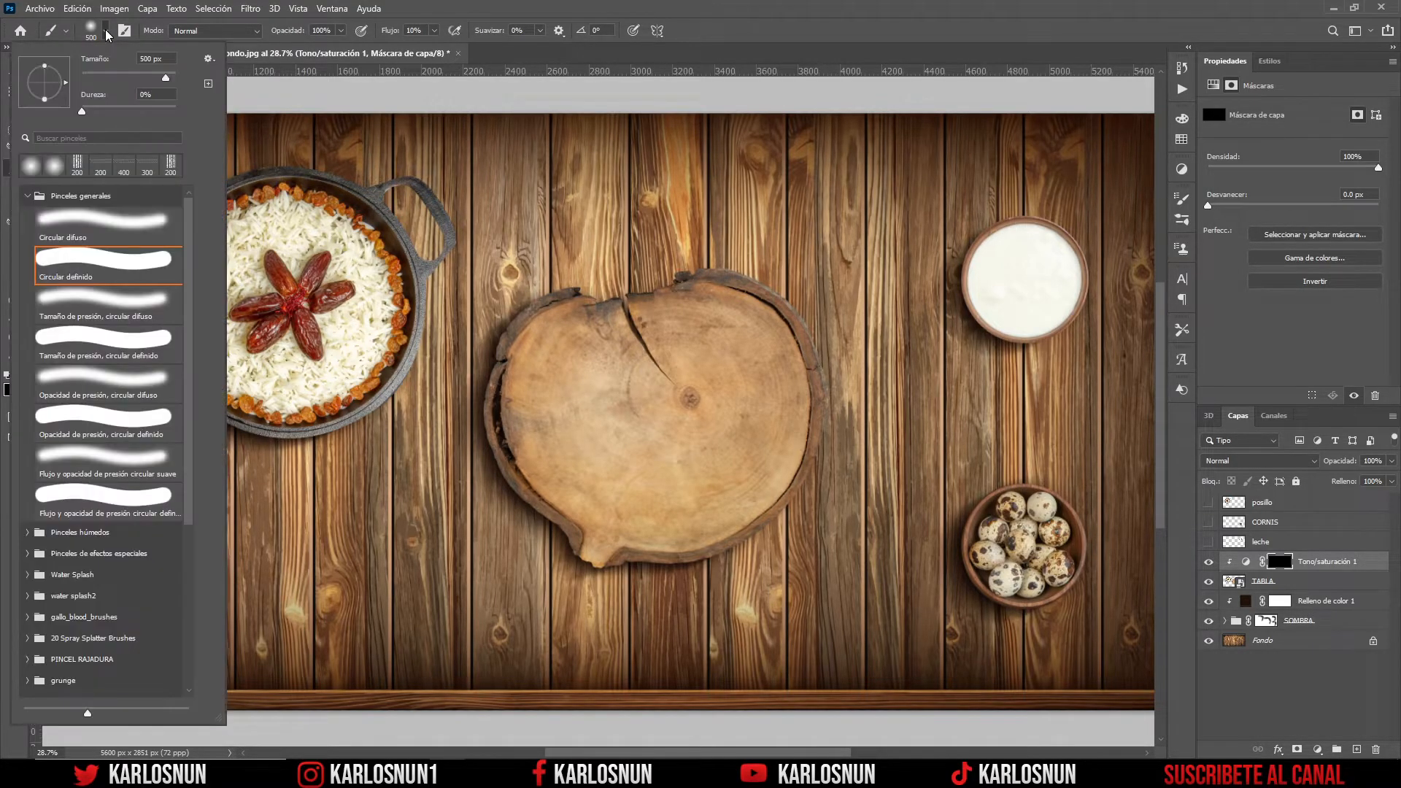
{"action": "left_click", "coordinate": [107, 32]}
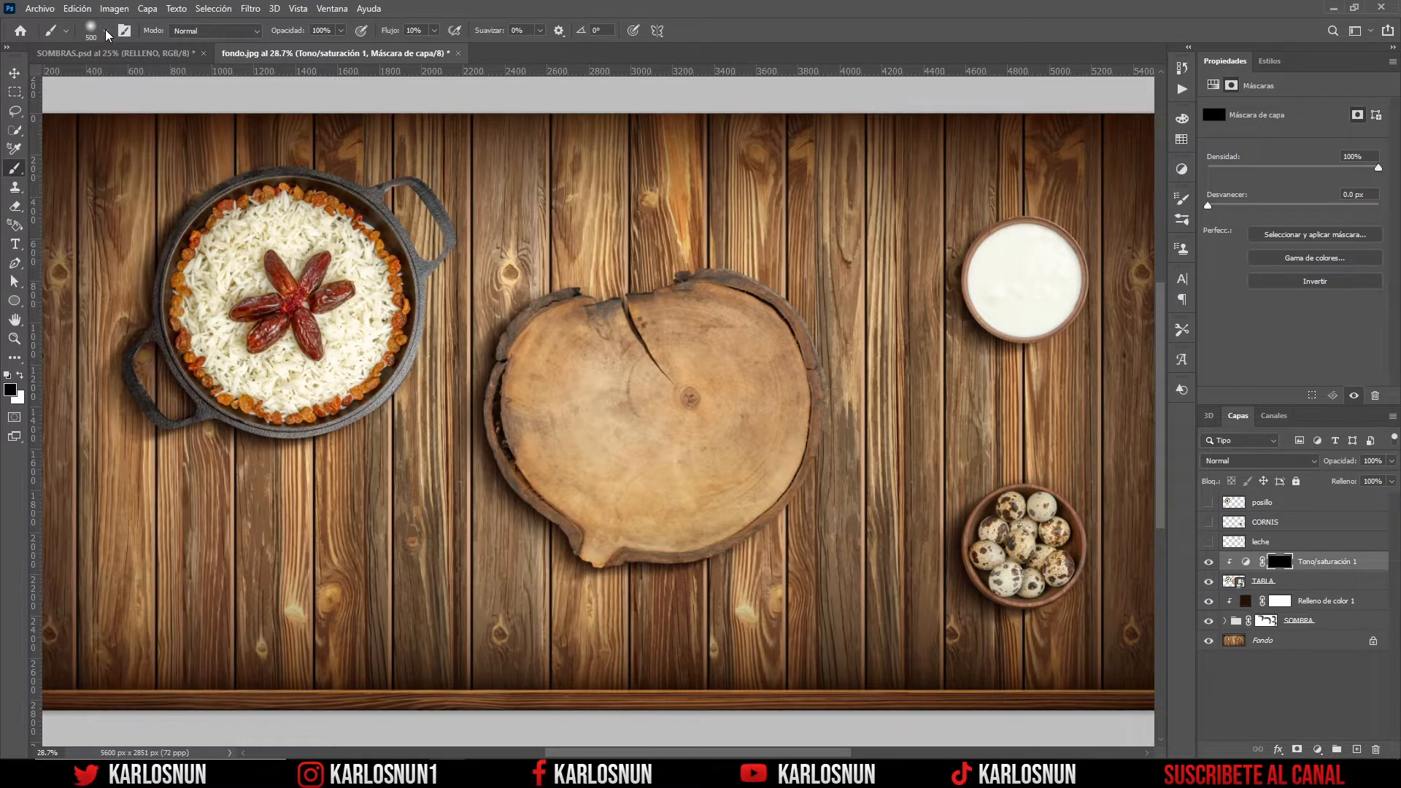
{"action": "left_click", "coordinate": [21, 377]}
{"action": "scroll", "coordinate": [193, 259], "scroll_direction": "up", "scroll_amount": 2}
{"action": "scroll", "coordinate": [193, 258], "scroll_direction": "up", "scroll_amount": 2}
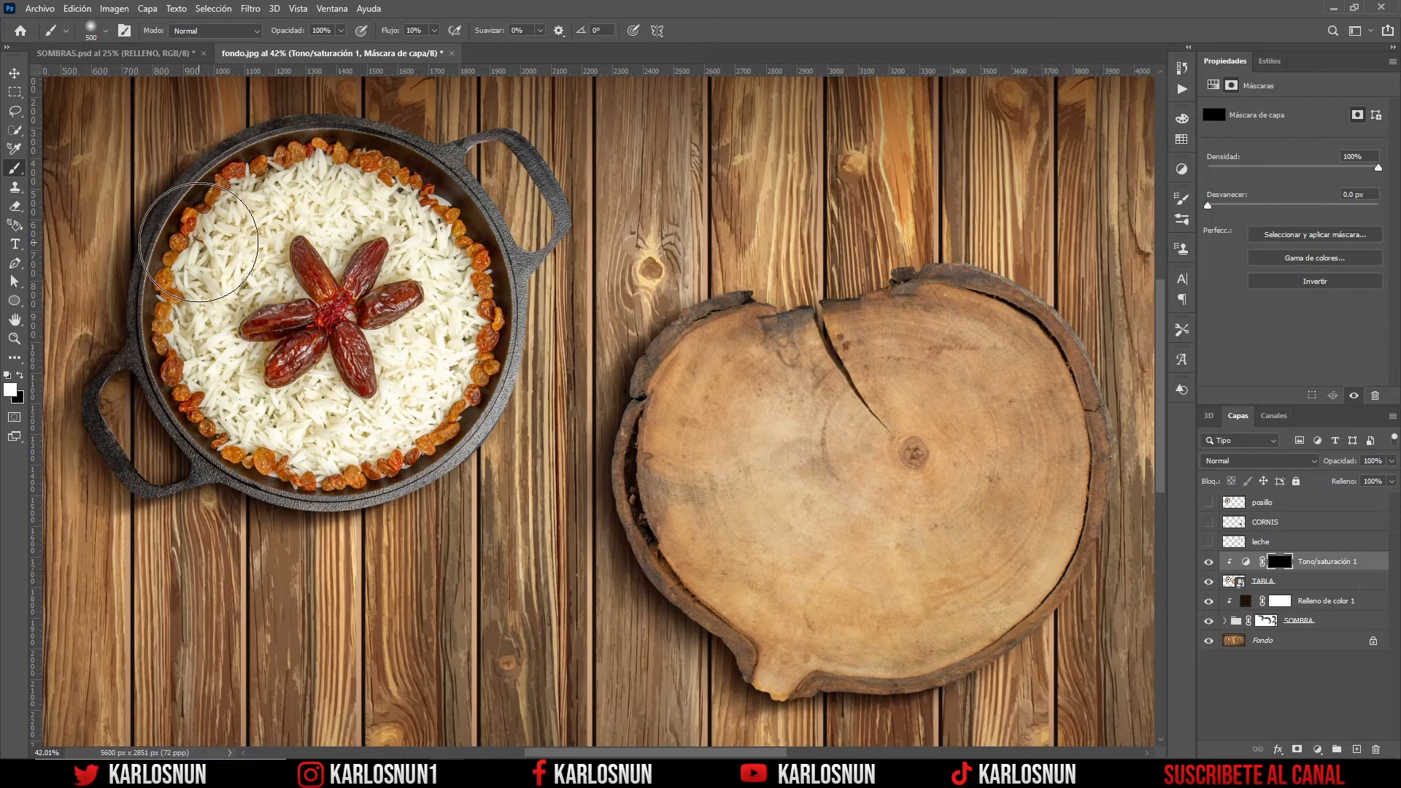
{"action": "mouse_move", "coordinate": [193, 248]}
{"action": "left_mouse_down"}
{"action": "mouse_move", "coordinate": [208, 401]}
{"action": "mouse_move", "coordinate": [206, 383]}
{"action": "mouse_move", "coordinate": [184, 392]}
{"action": "mouse_move", "coordinate": [237, 438]}
{"action": "mouse_move", "coordinate": [362, 457]}
{"action": "mouse_move", "coordinate": [309, 459]}
{"action": "mouse_move", "coordinate": [231, 423]}
{"action": "mouse_move", "coordinate": [181, 305]}
{"action": "mouse_move", "coordinate": [184, 394]}
{"action": "mouse_move", "coordinate": [122, 383]}
{"action": "mouse_move", "coordinate": [173, 425]}
{"action": "left_mouse_up"}
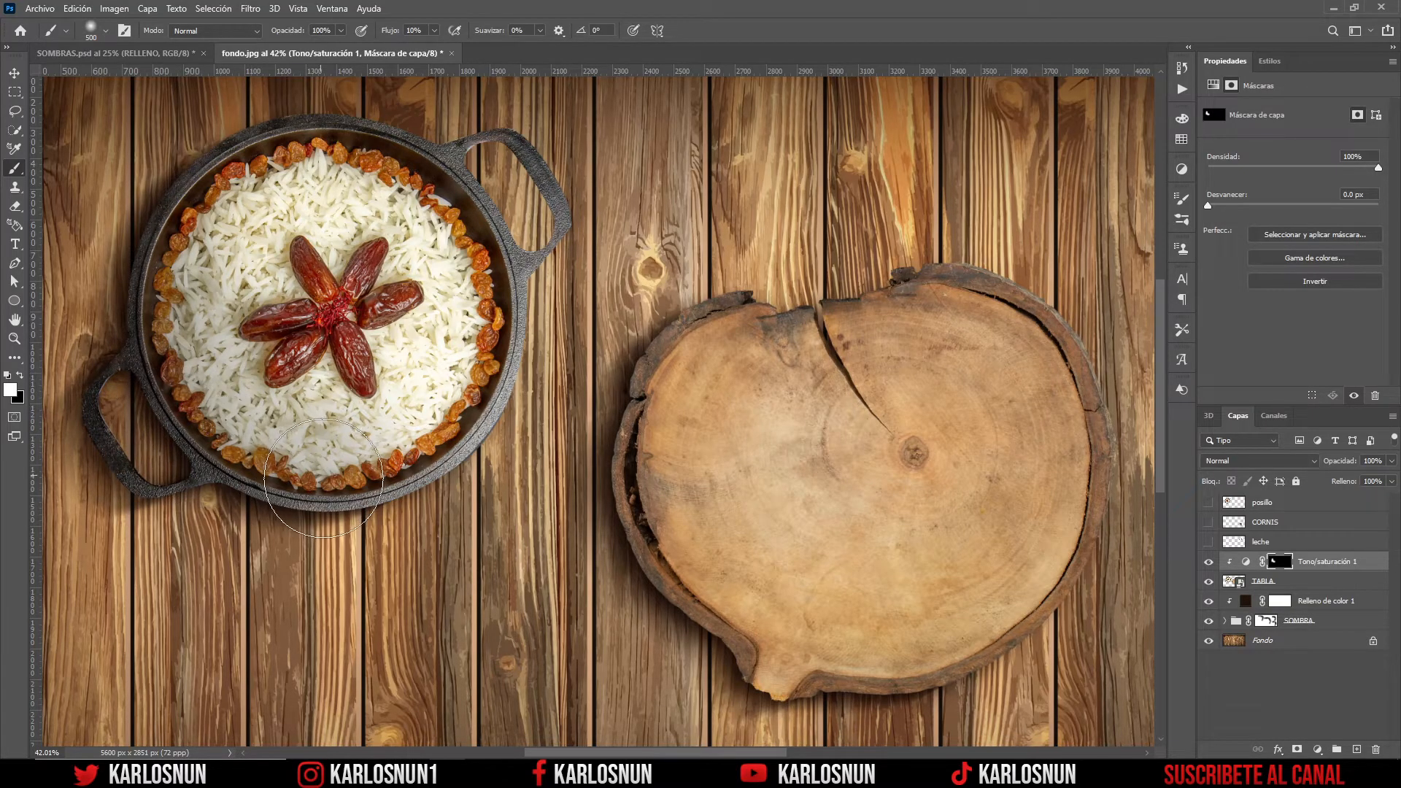
{"action": "mouse_move", "coordinate": [632, 440]}
{"action": "left_mouse_down"}
{"action": "mouse_move", "coordinate": [613, 470]}
{"action": "mouse_move", "coordinate": [658, 580]}
{"action": "mouse_move", "coordinate": [727, 666]}
{"action": "mouse_move", "coordinate": [629, 610]}
{"action": "mouse_move", "coordinate": [654, 643]}
{"action": "mouse_move", "coordinate": [798, 691]}
{"action": "mouse_move", "coordinate": [895, 696]}
{"action": "mouse_move", "coordinate": [1090, 603]}
{"action": "mouse_move", "coordinate": [1009, 693]}
{"action": "left_mouse_up"}
{"action": "scroll", "coordinate": [1009, 693], "scroll_direction": "down", "scroll_amount": 3}
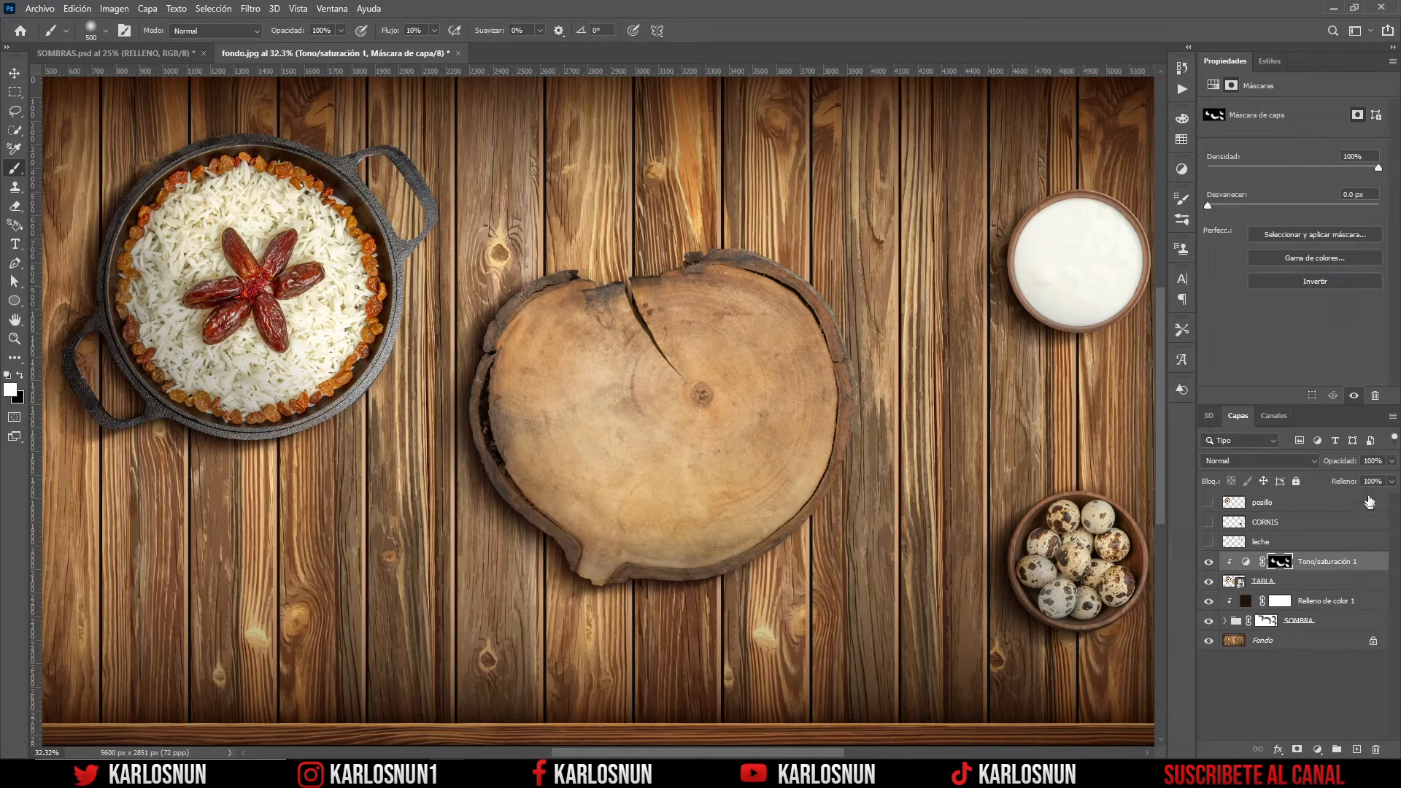
- Lower the Tono/saturación layer's opacity to 40% and toggle its visibility to compare the shading with and without it
{"action": "left_click", "coordinate": [1371, 461]}
{"action": "type", "text": "40"}
{"action": "key", "text": "Return"}
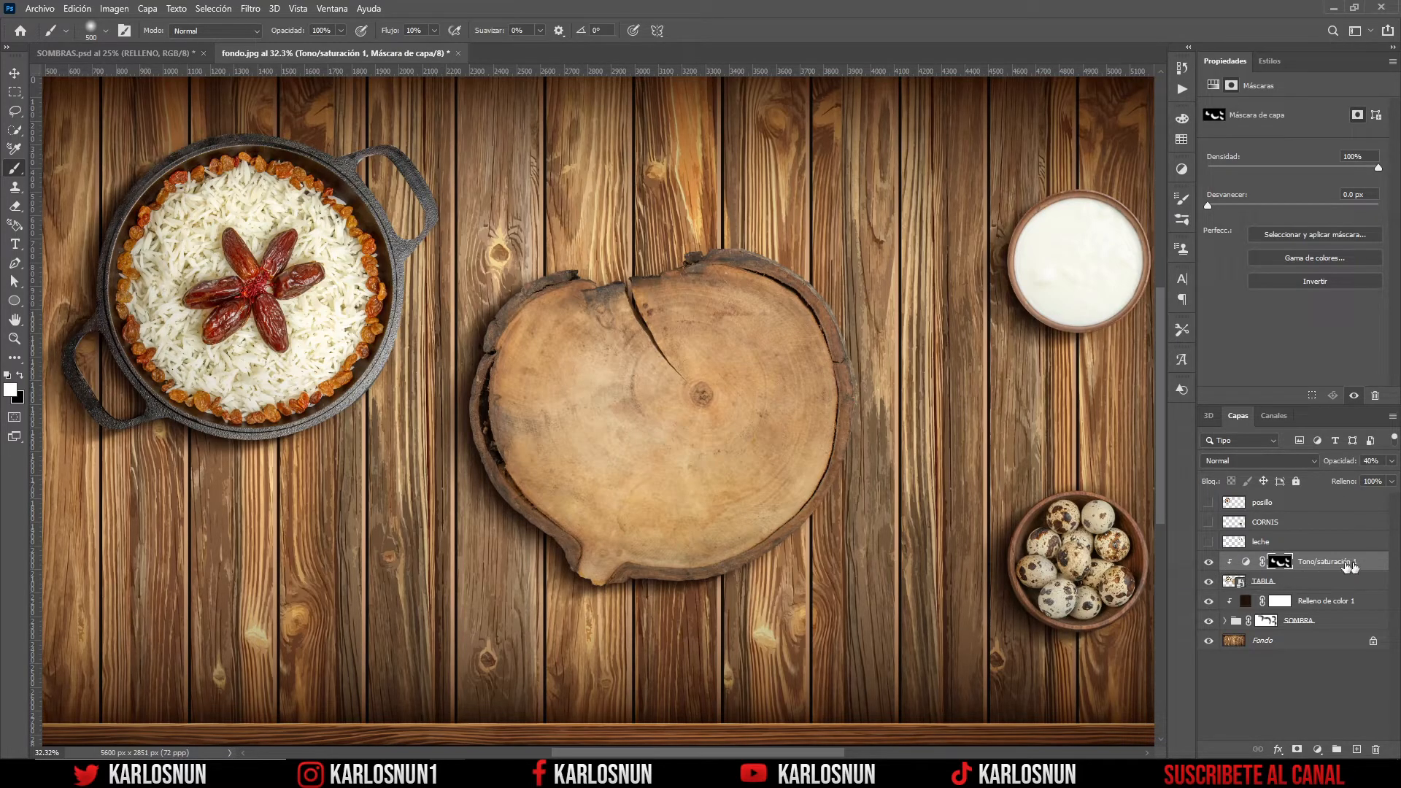
{"action": "left_click", "coordinate": [1209, 563]}
{"action": "left_click", "coordinate": [1208, 562]}
{"action": "left_click", "coordinate": [1209, 562]}
{"action": "left_click", "coordinate": [1209, 563]}
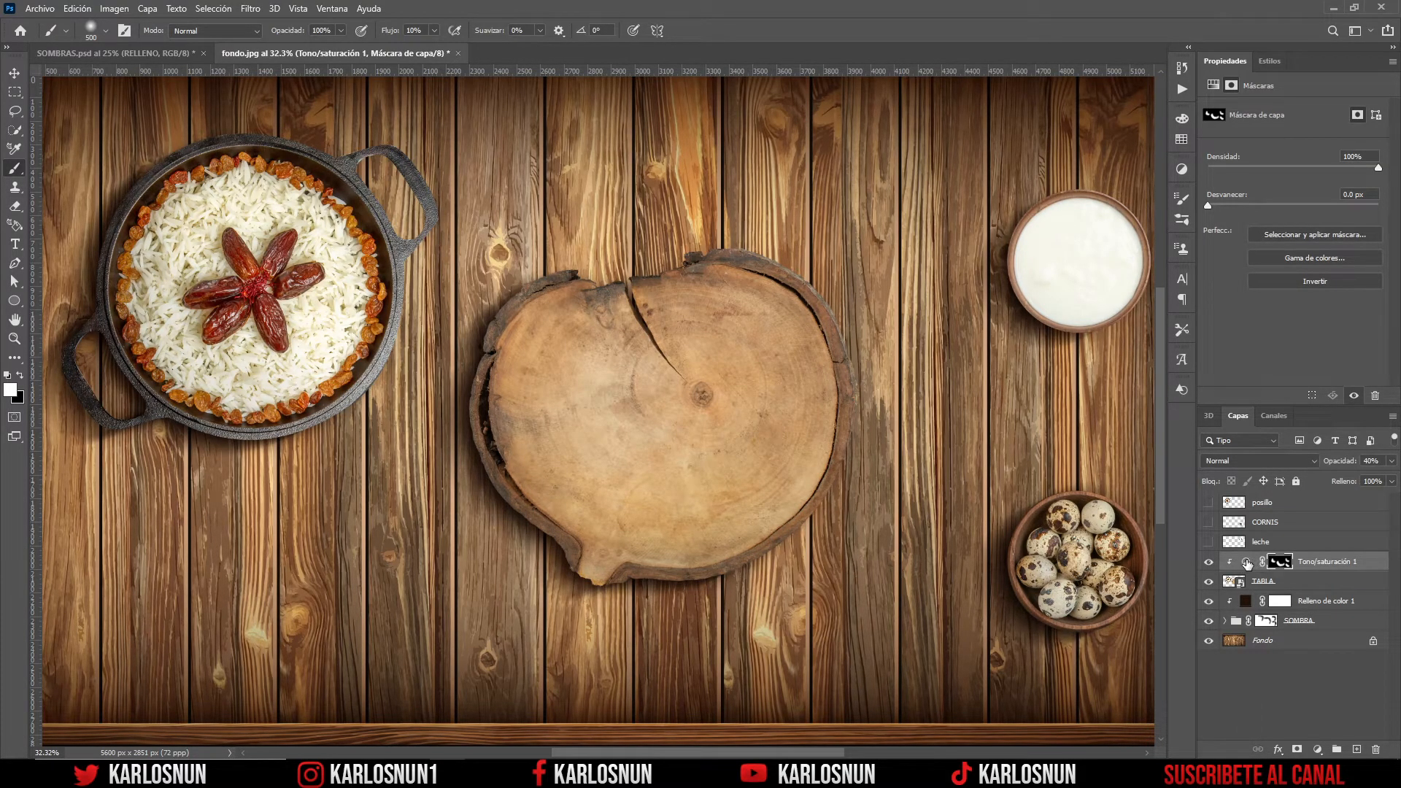